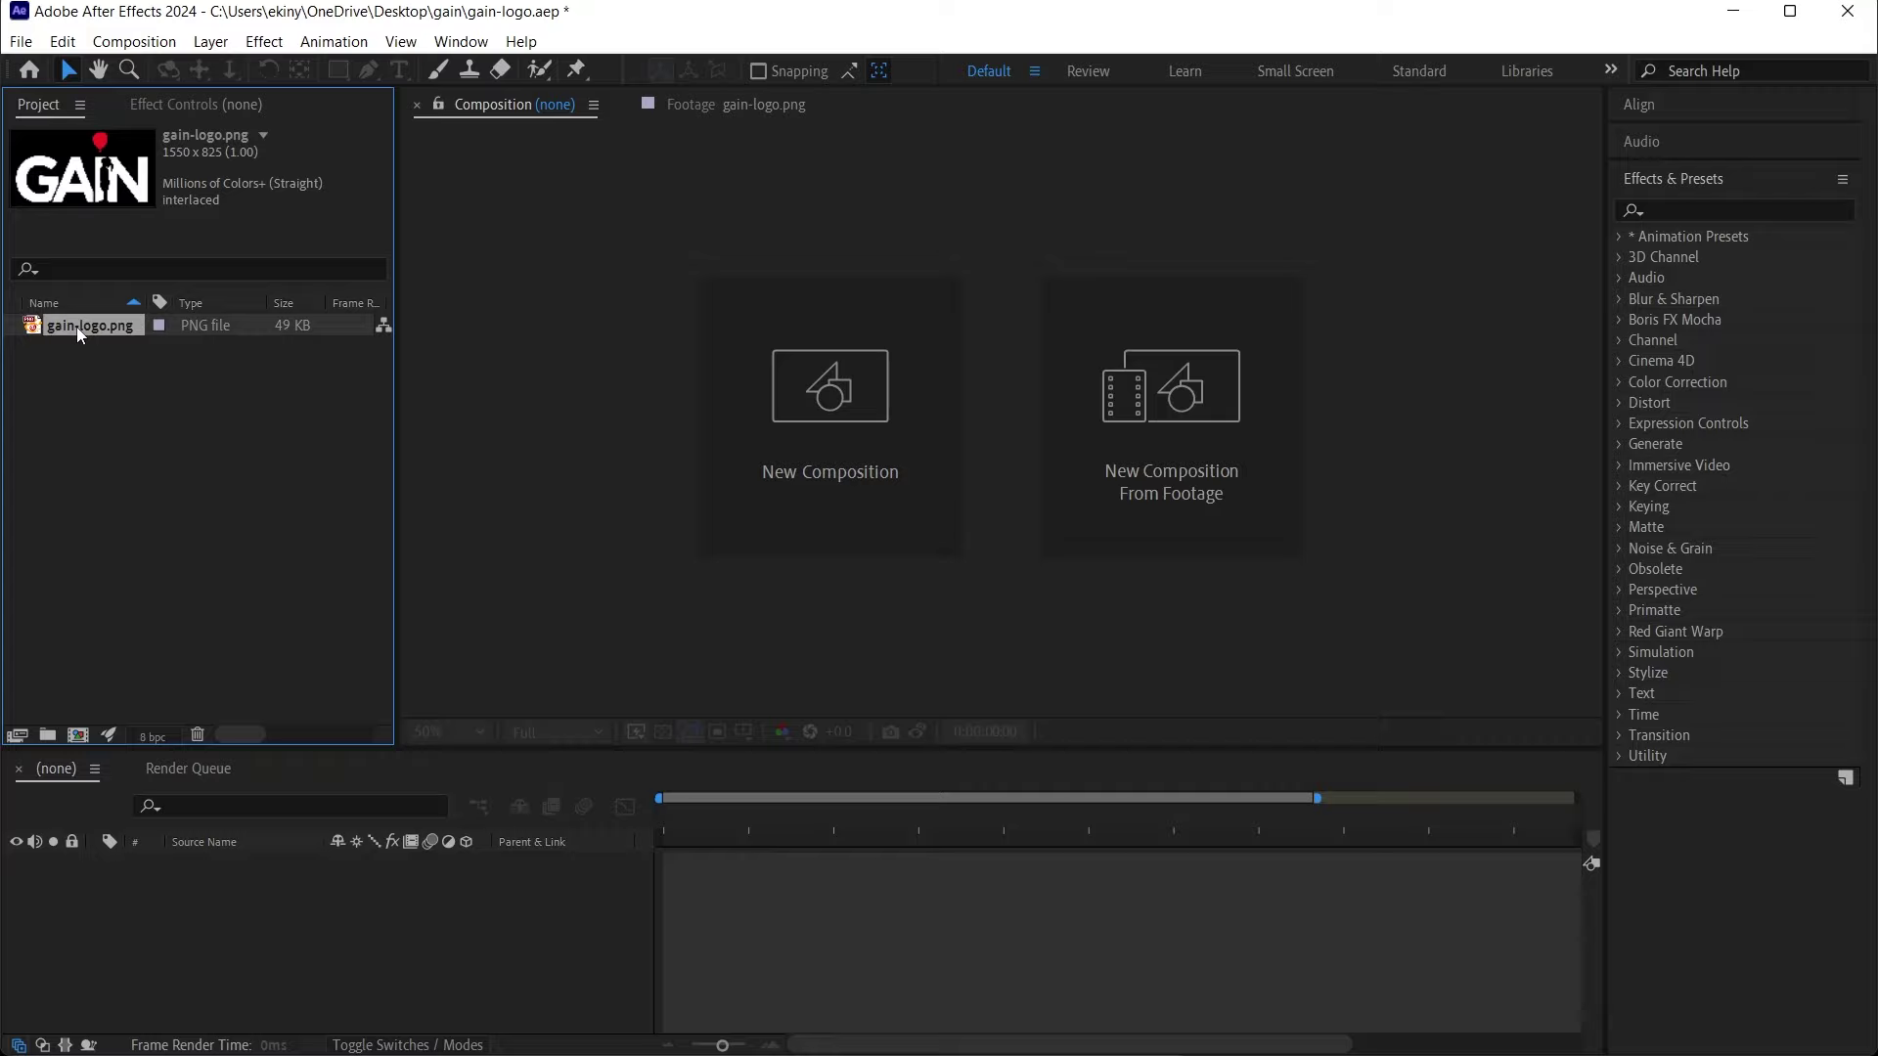
# Open gain-logo.png in its own footage viewer and fit it to the view.
pyautogui.click(112, 349)
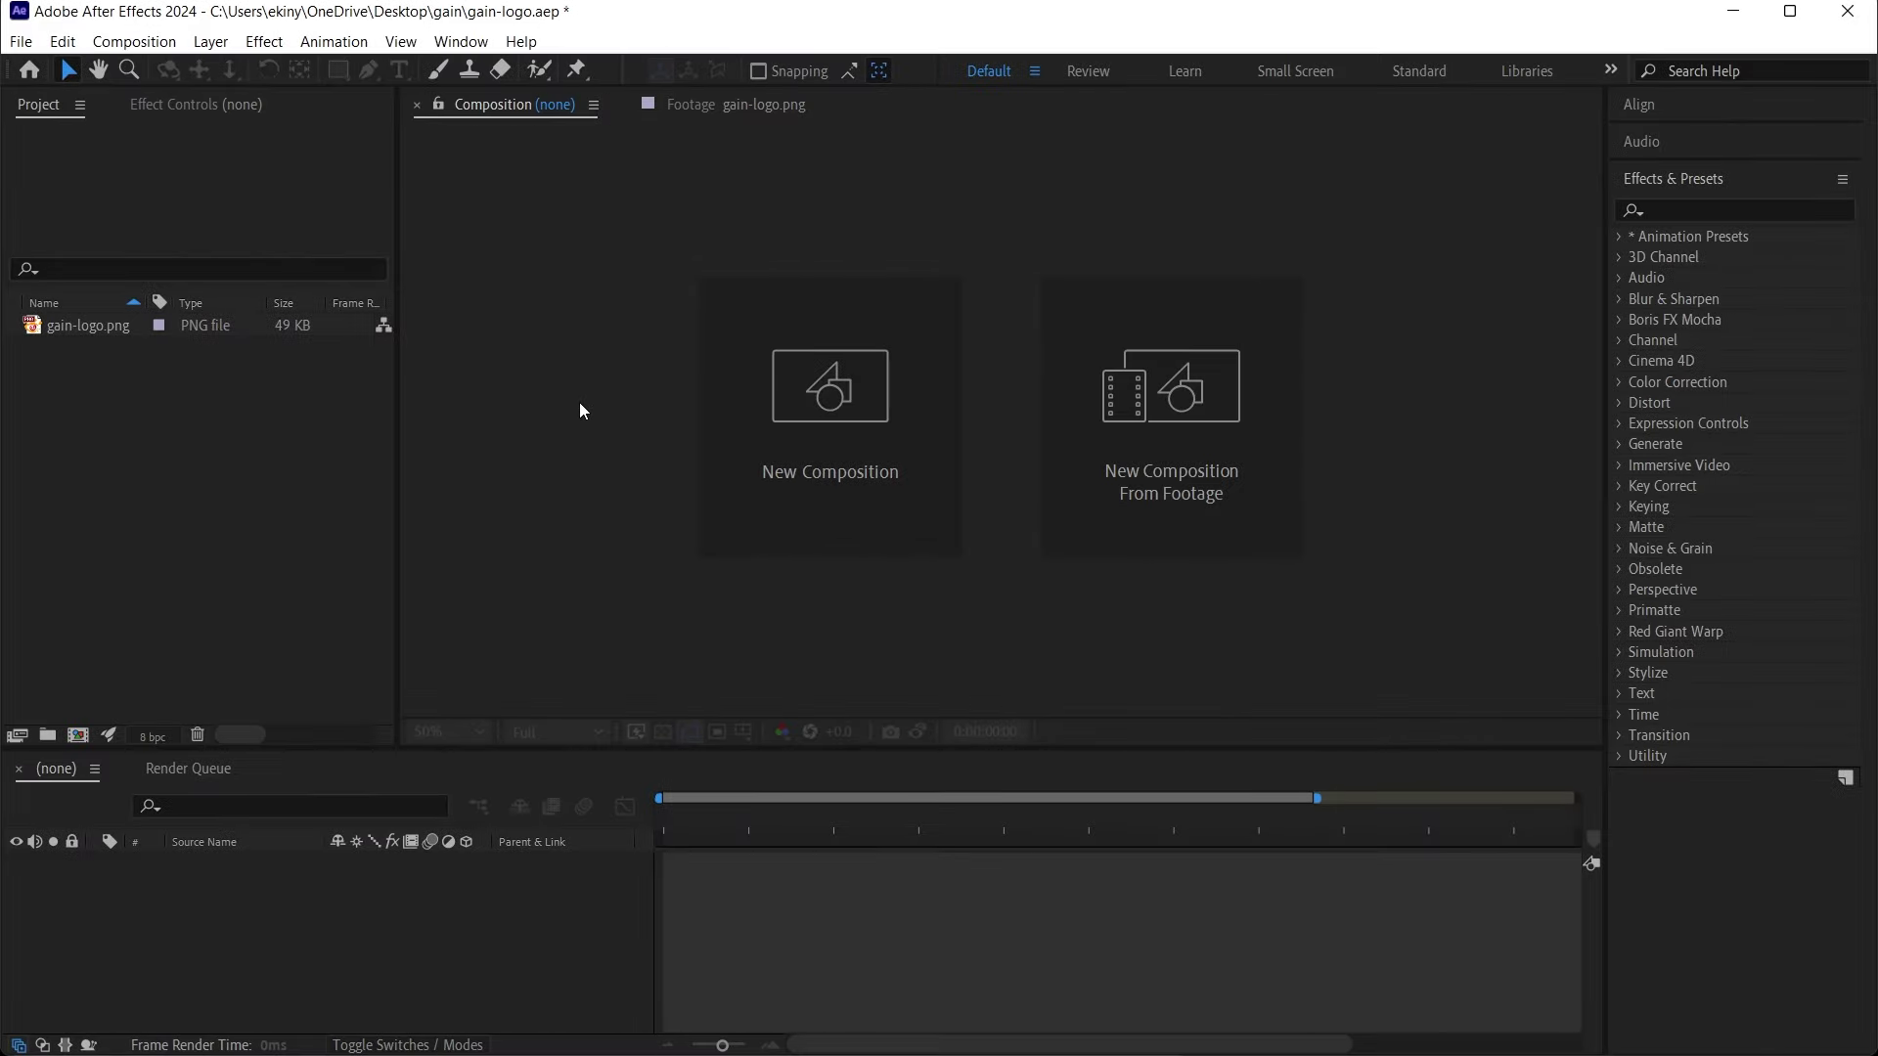
pyautogui.click(77, 328)
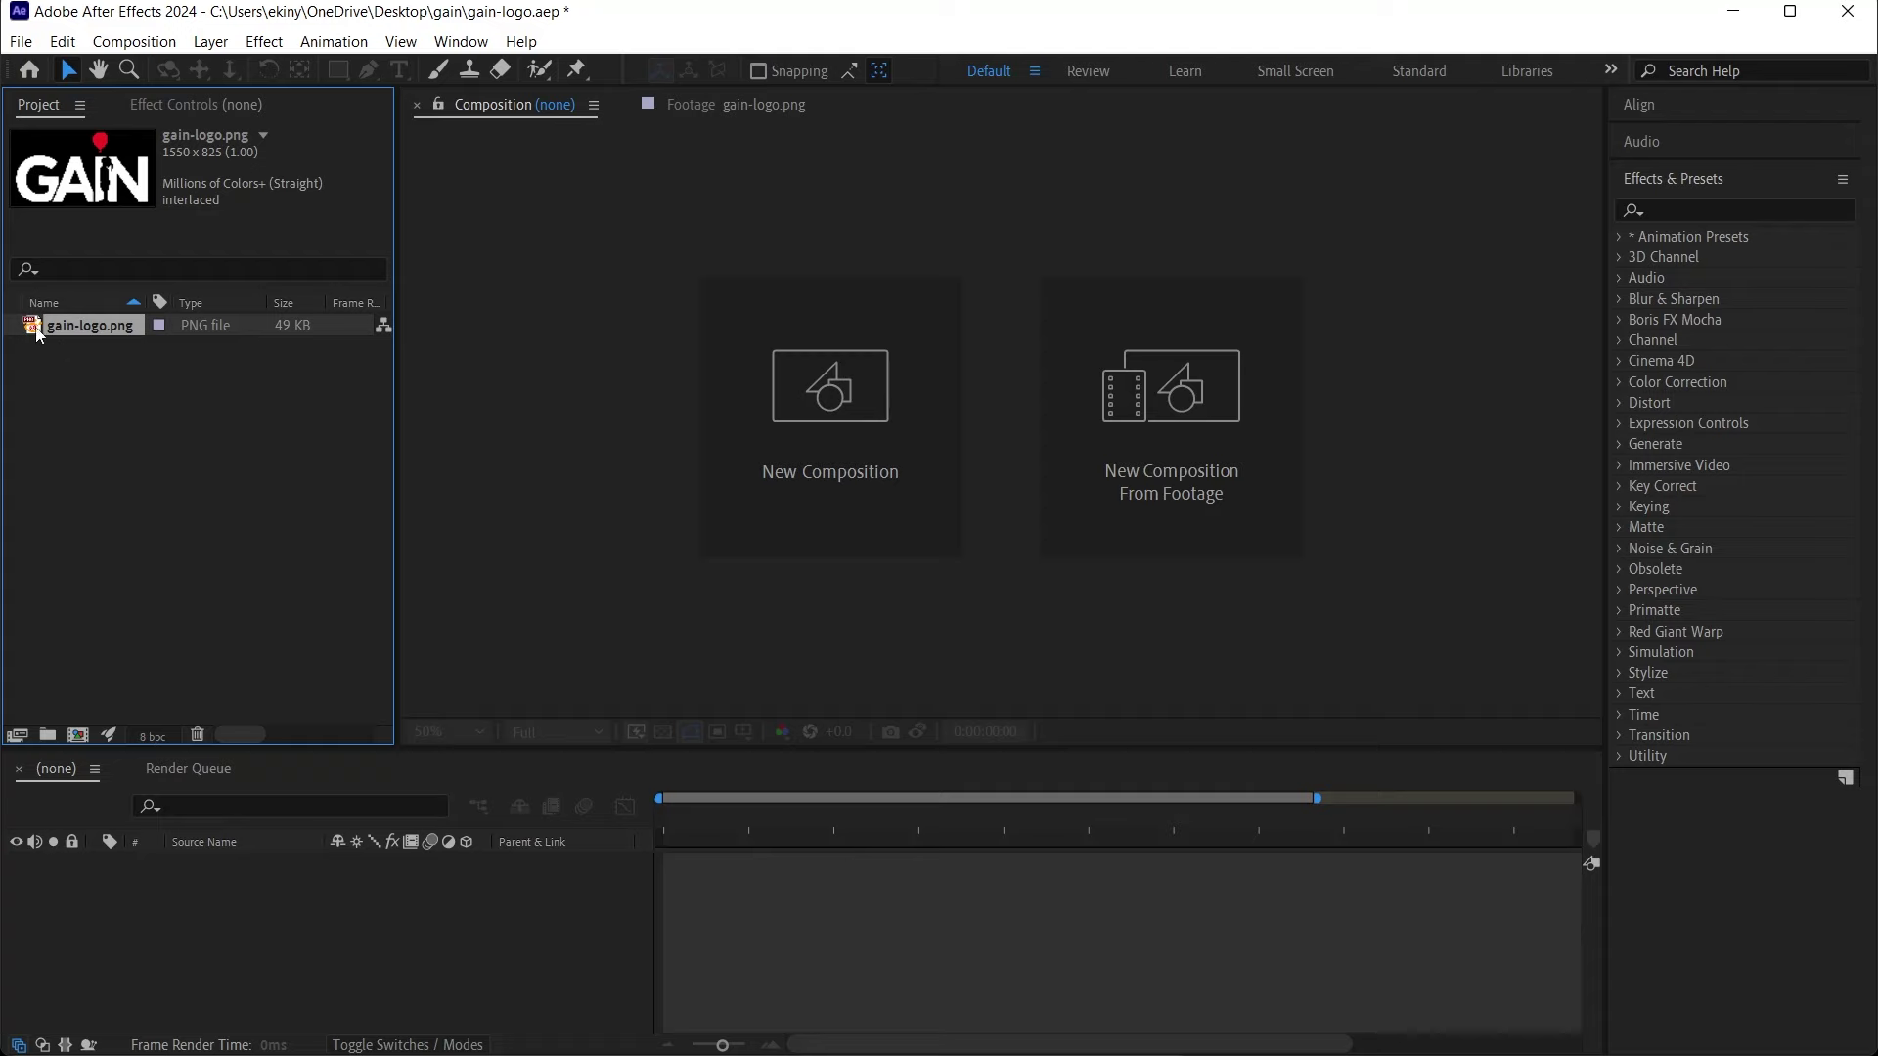
pyautogui.doubleClick(39, 333)
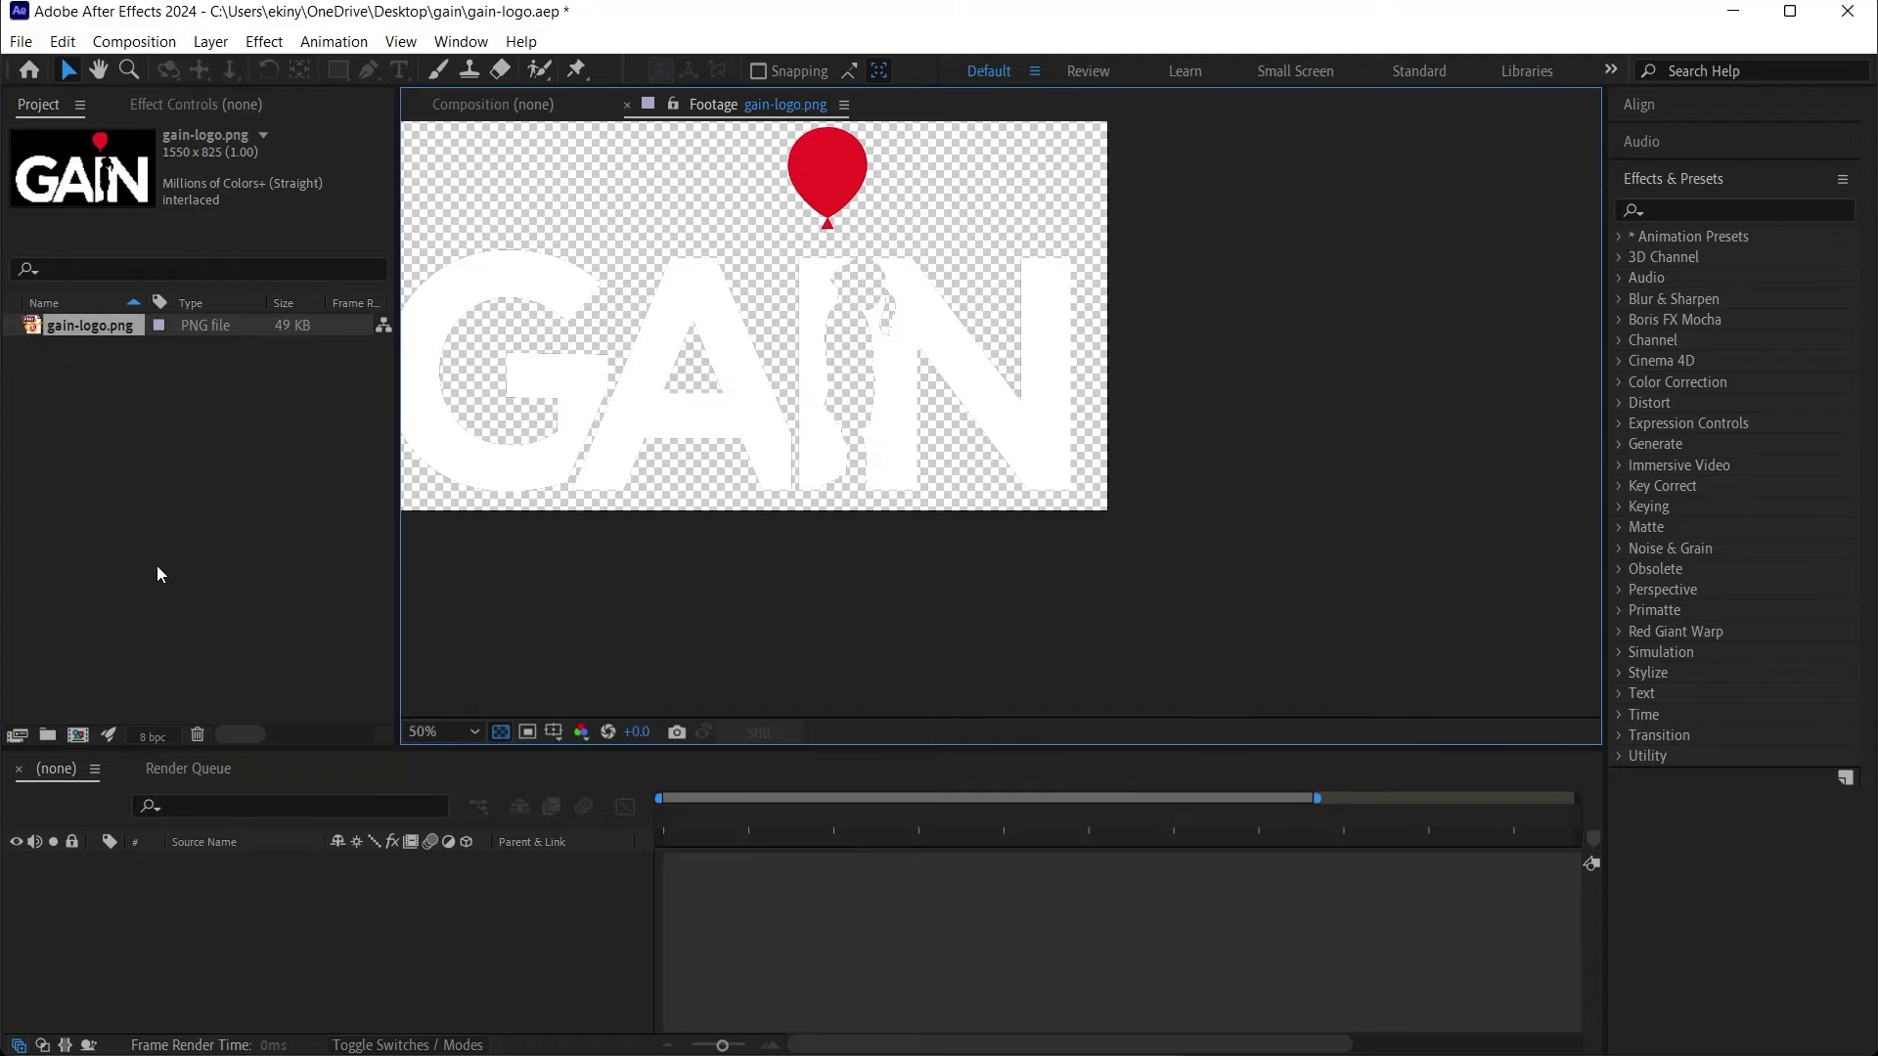
pyautogui.click(415, 743)
pyautogui.click(446, 297)
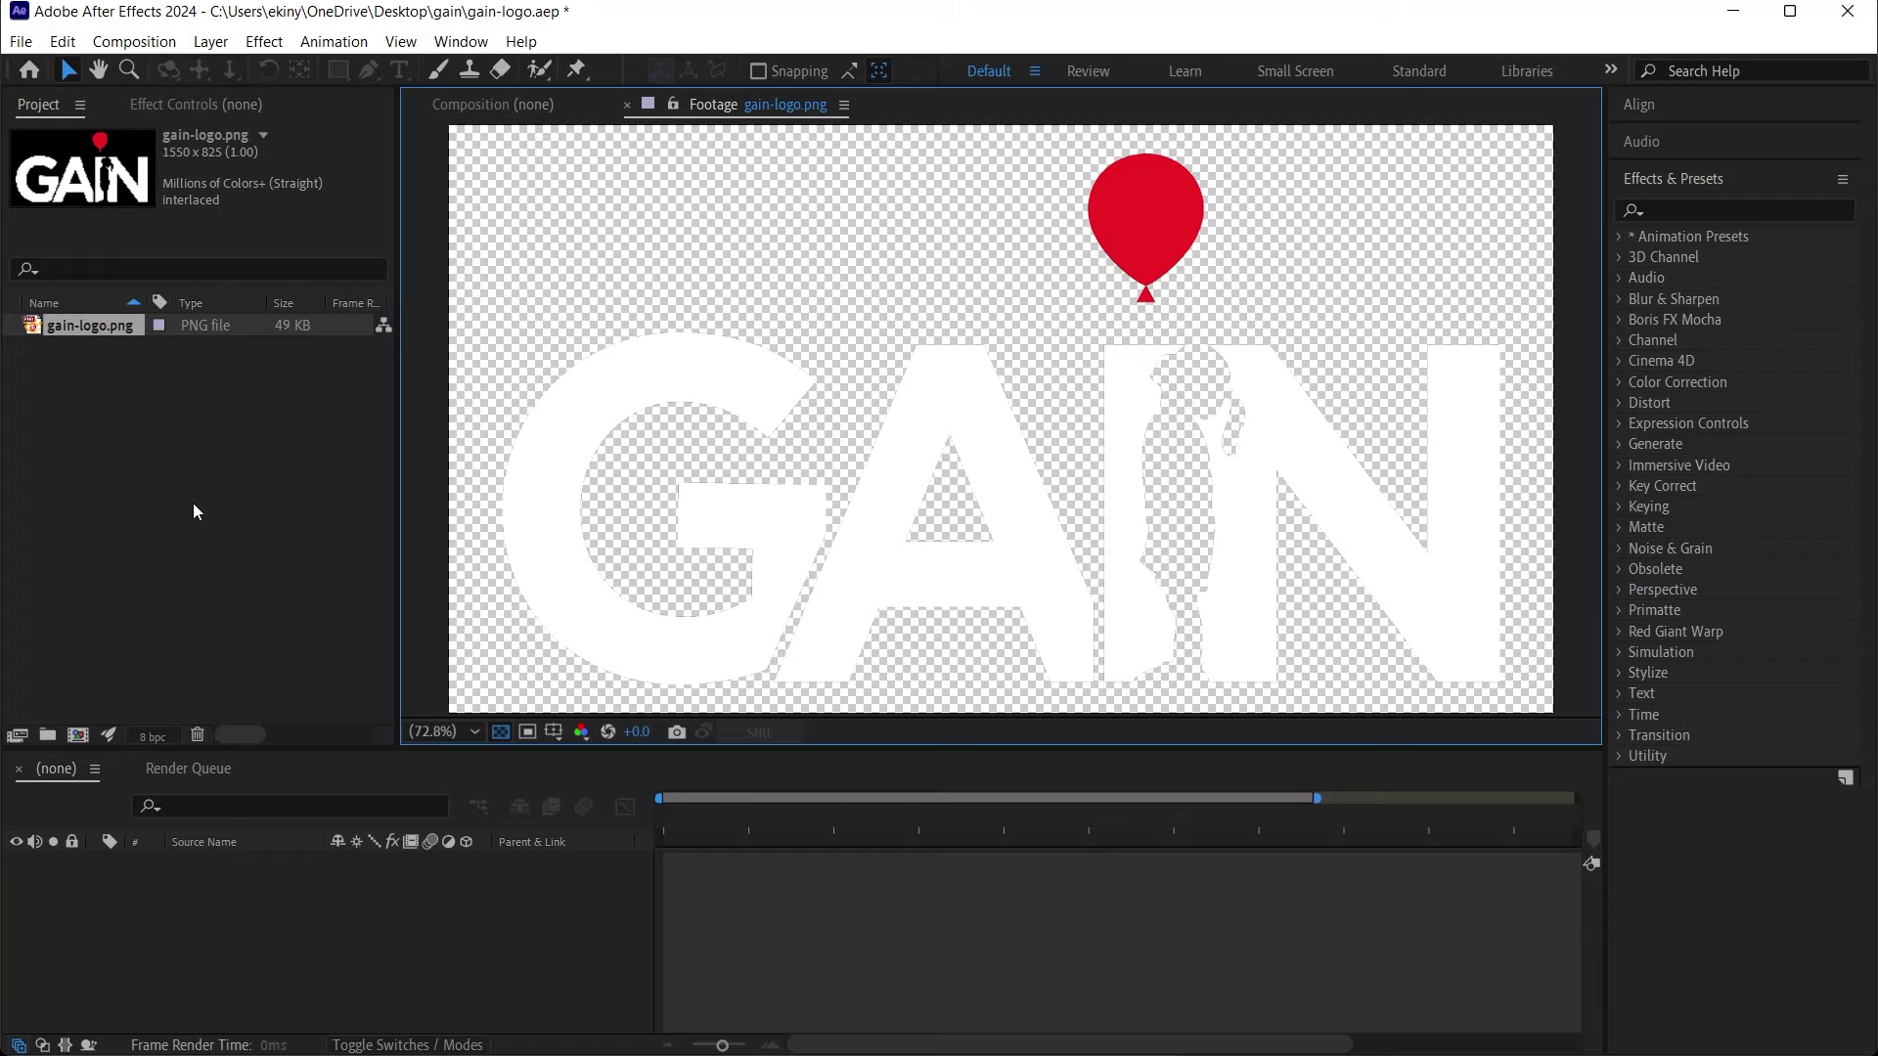
# Create a new 1920×1080, 29.97 fps, 10-second black composition named Comp 1.
pyautogui.rightClick(118, 325)
pyautogui.rightClick(120, 391)
pyautogui.click(120, 390)
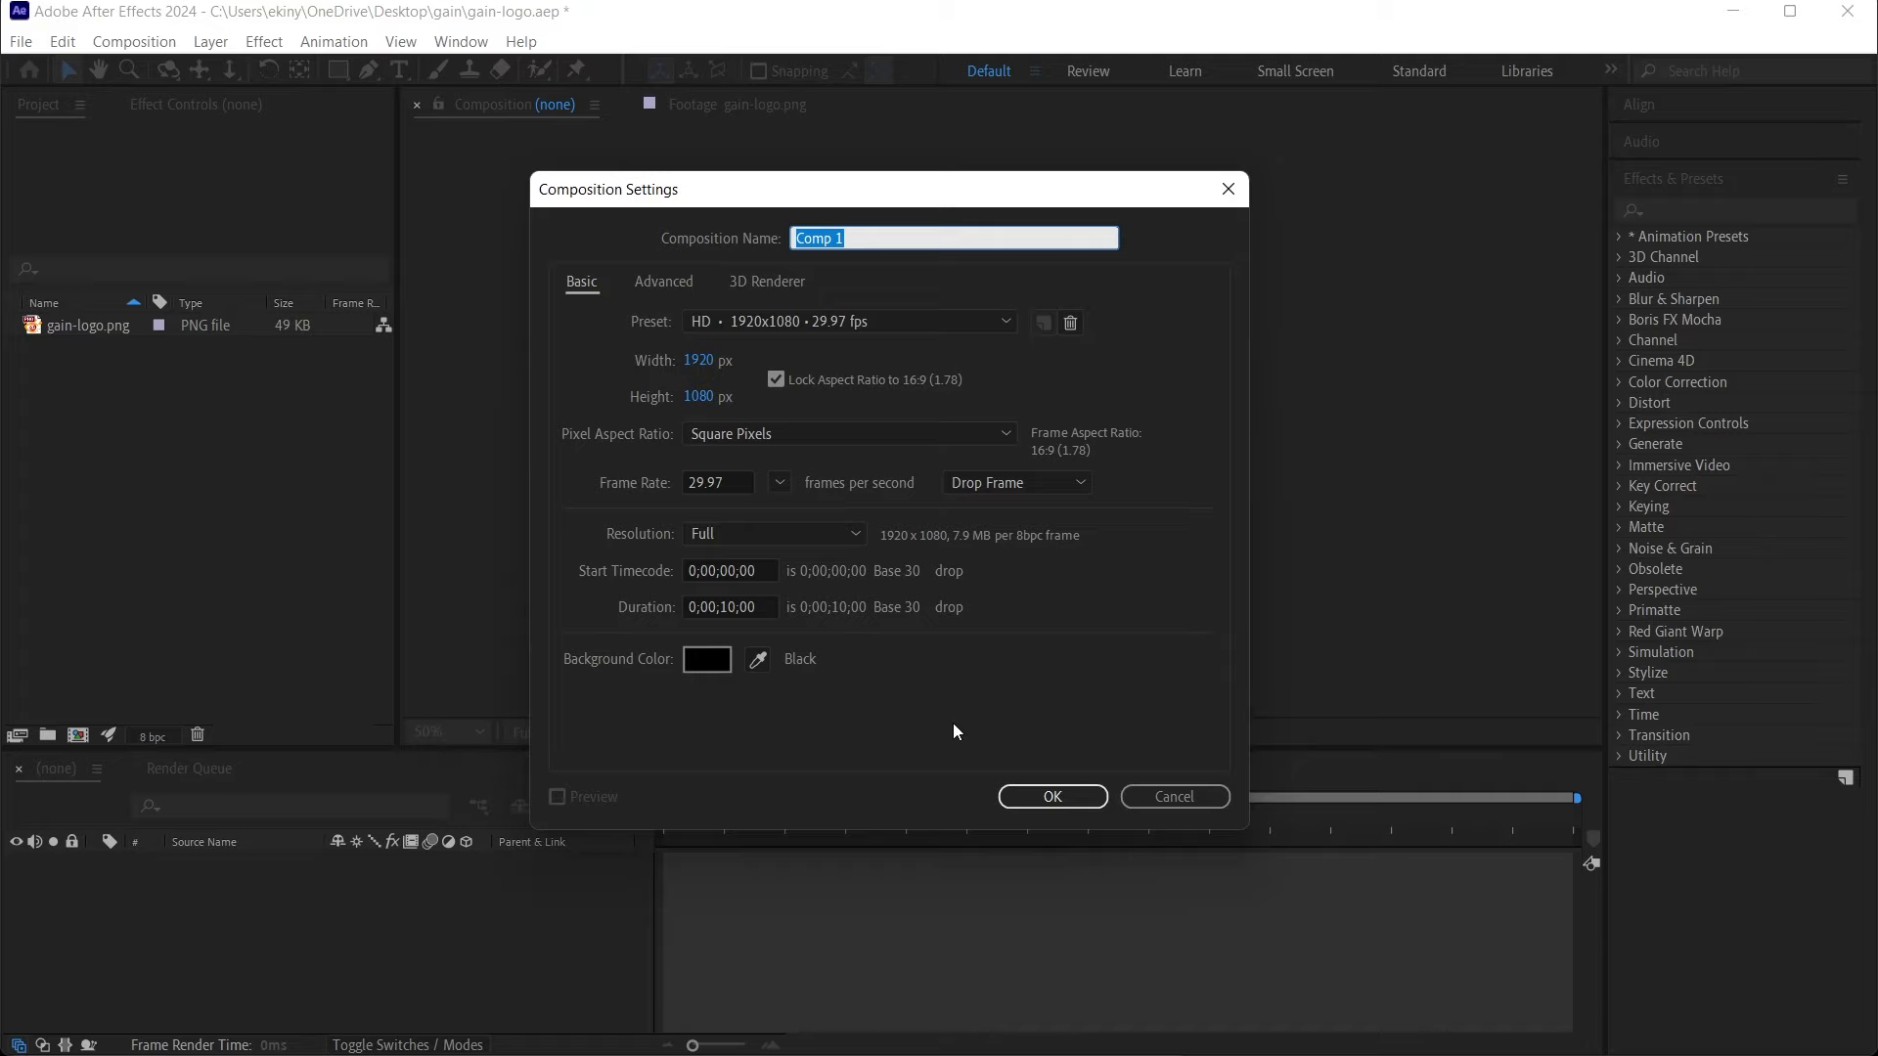
pyautogui.click(1029, 796)
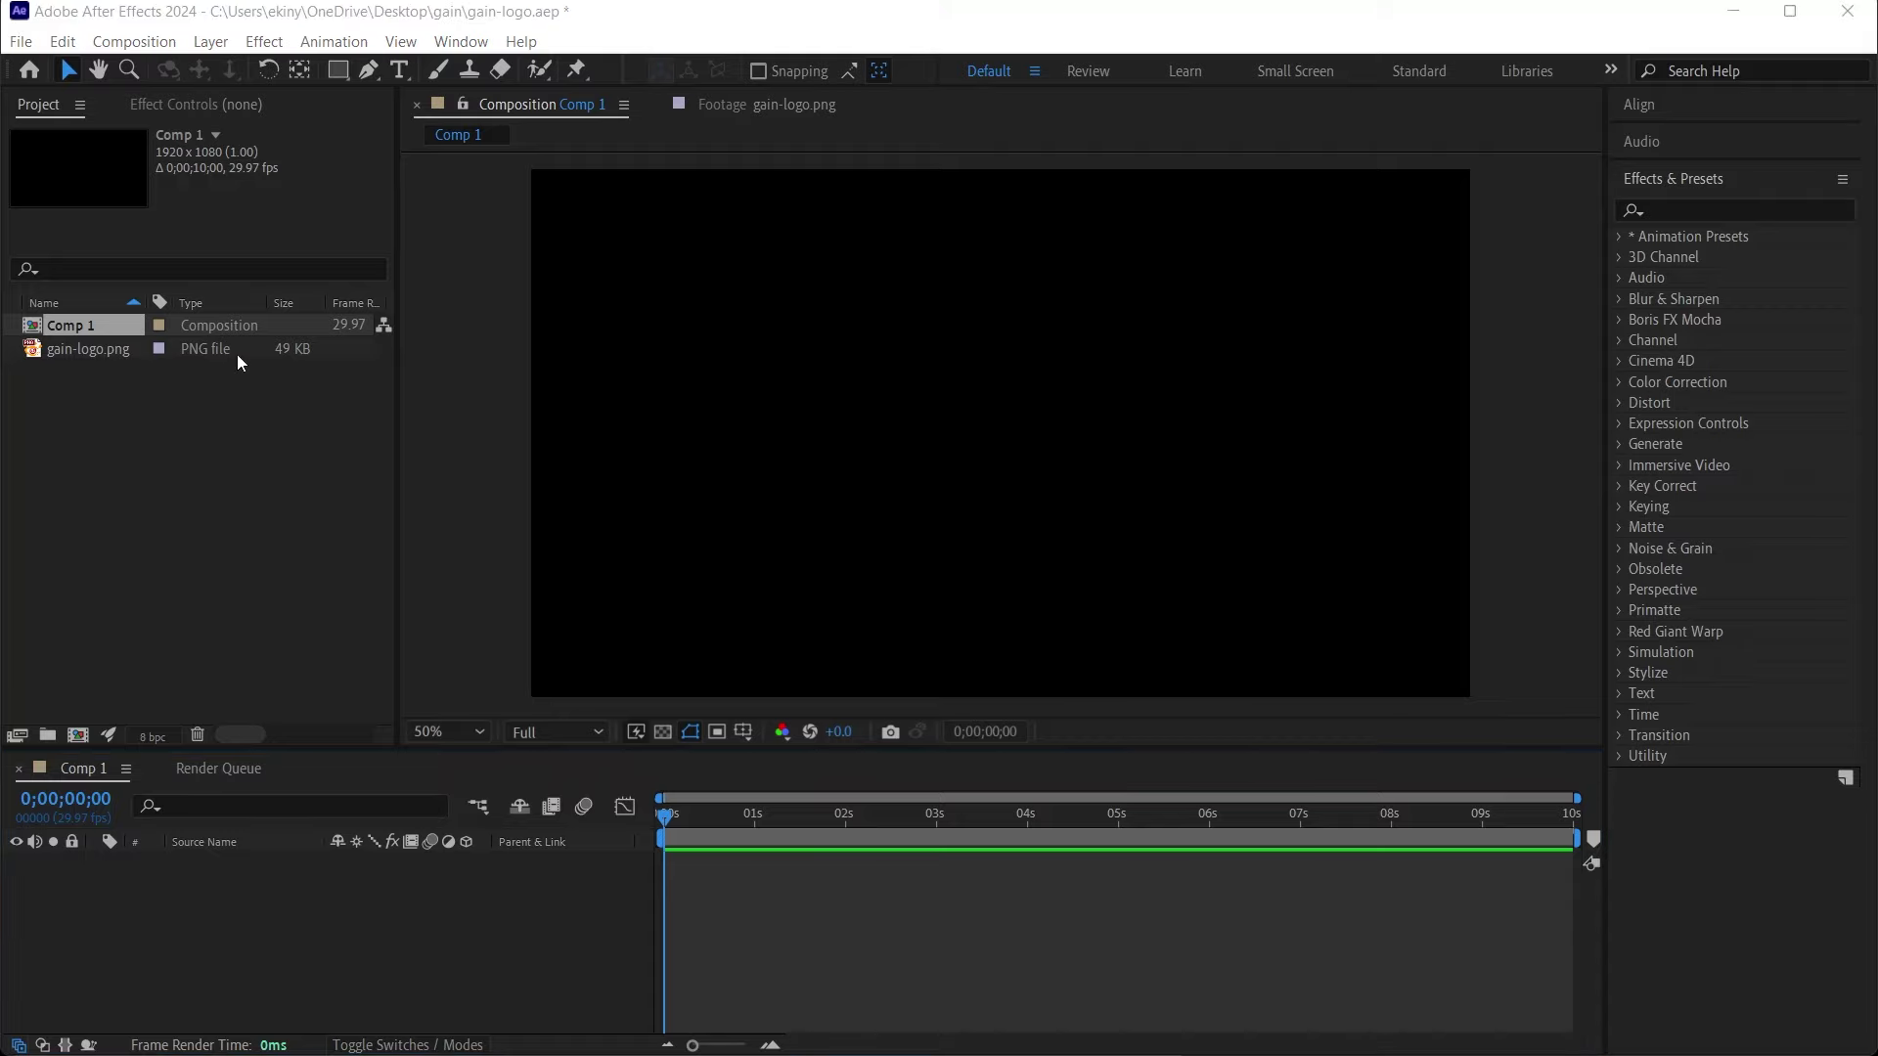
# Add gain-logo.png to Comp 1 as a layer and scale it to 66%.
pyautogui.click(205, 443)
pyautogui.moveTo(54, 351); pyautogui.dragTo(208, 958)
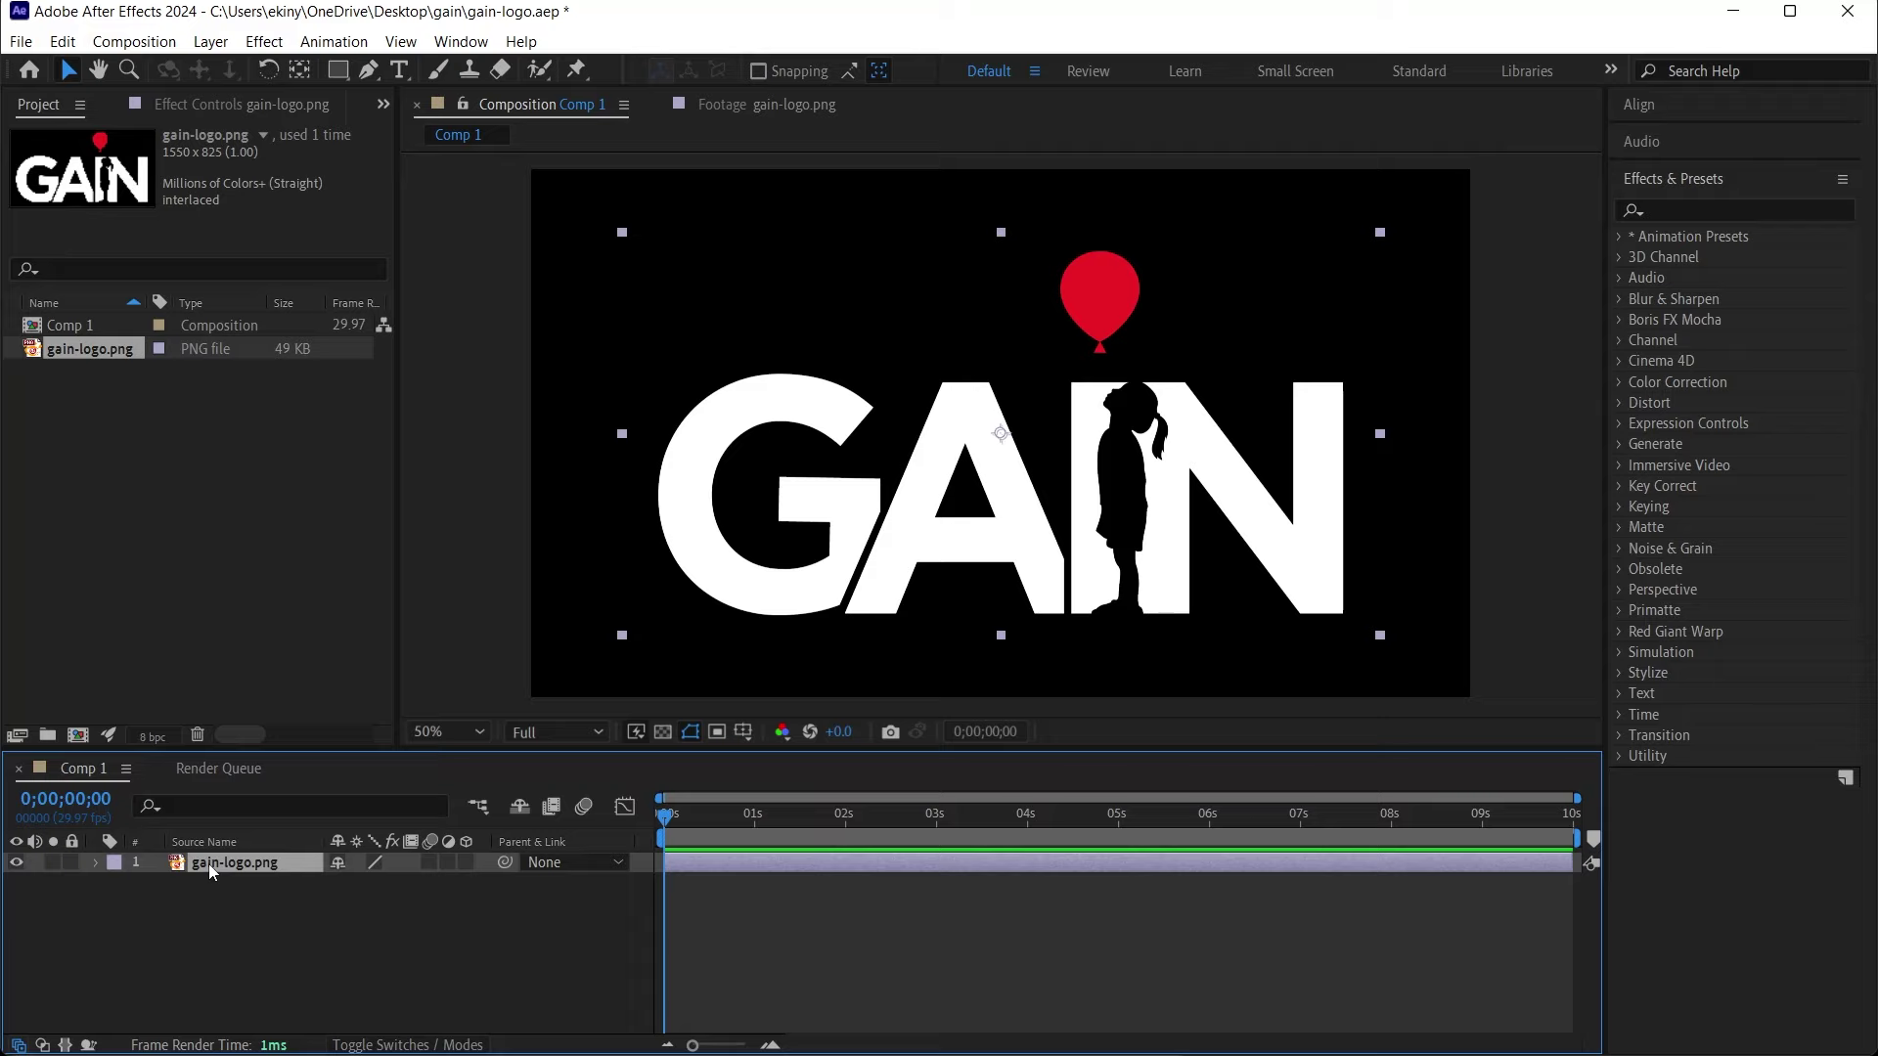
pyautogui.press('s')
pyautogui.moveTo(350, 884); pyautogui.dragTo(316, 869)
pyautogui.hotkey('ctrl', 'd')
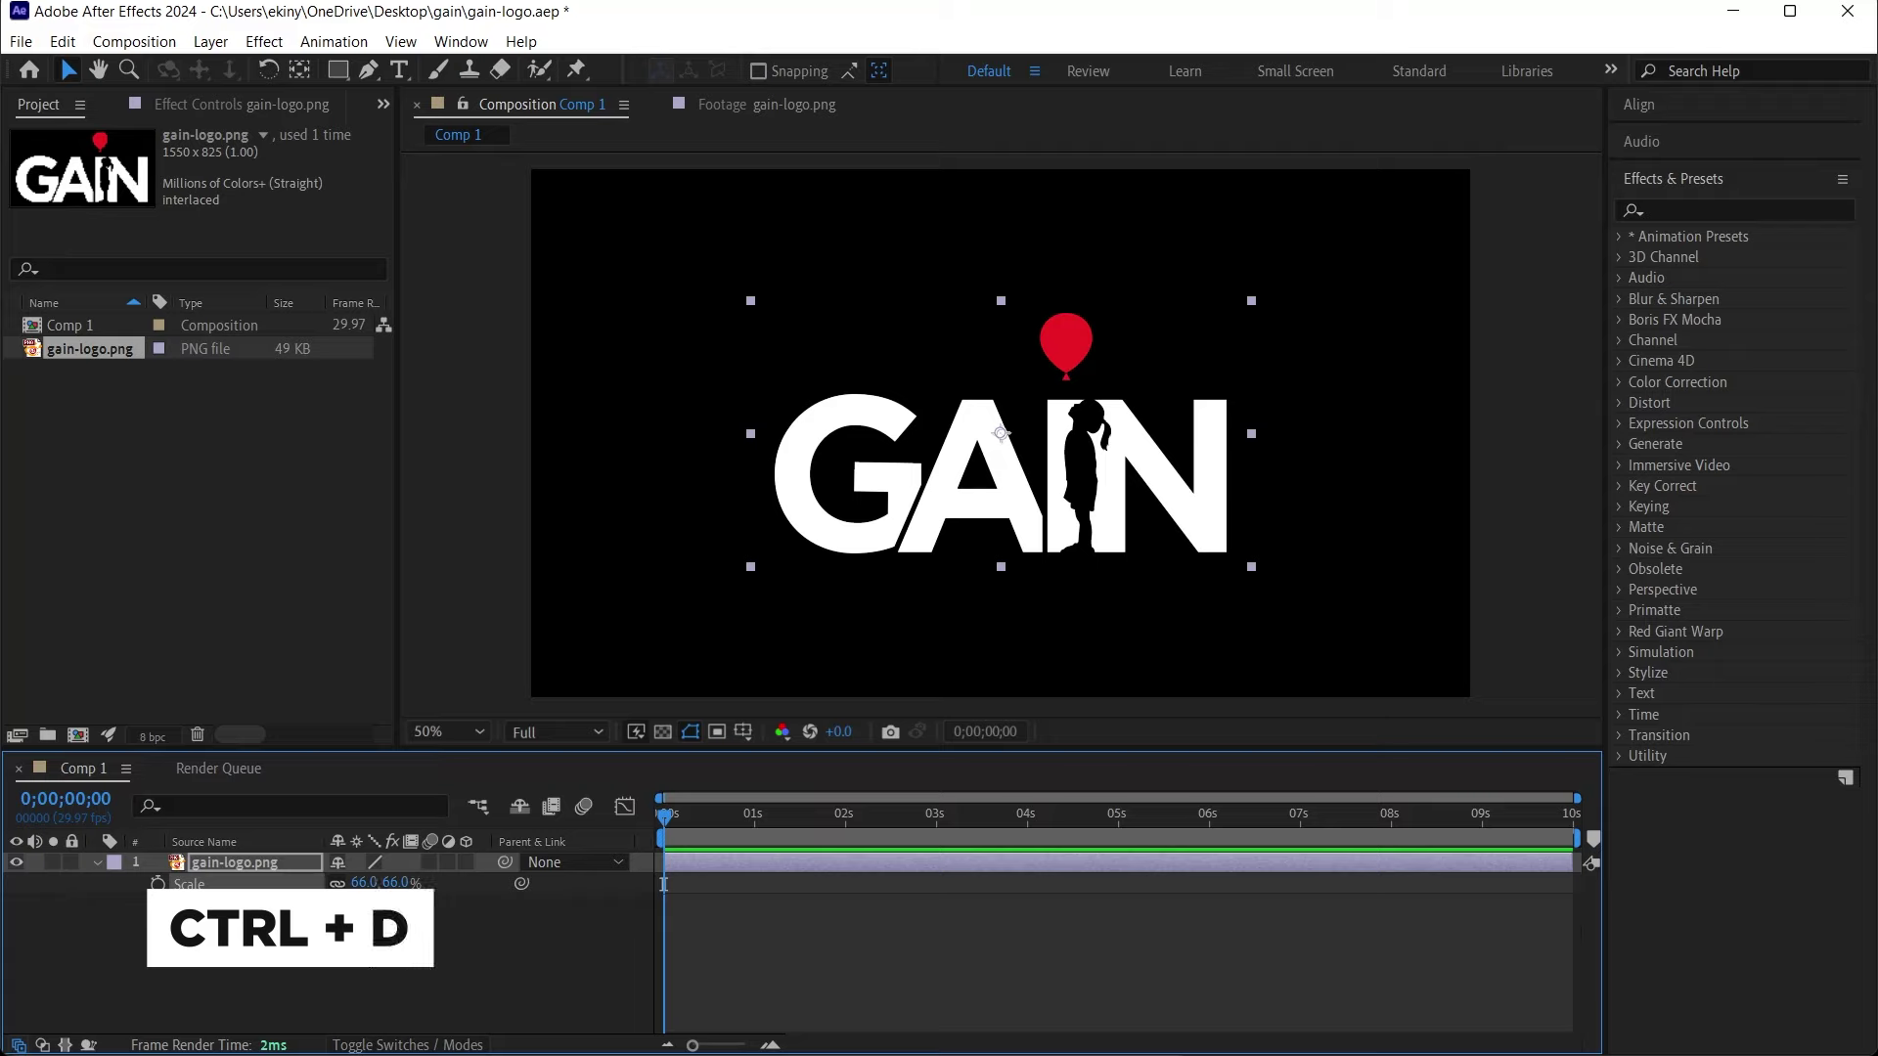
# Duplicate the logo layer and turn off the copy's visibility.
pyautogui.click(221, 849)
pyautogui.click(219, 863)
pyautogui.hotkey('ctrl', 'd')
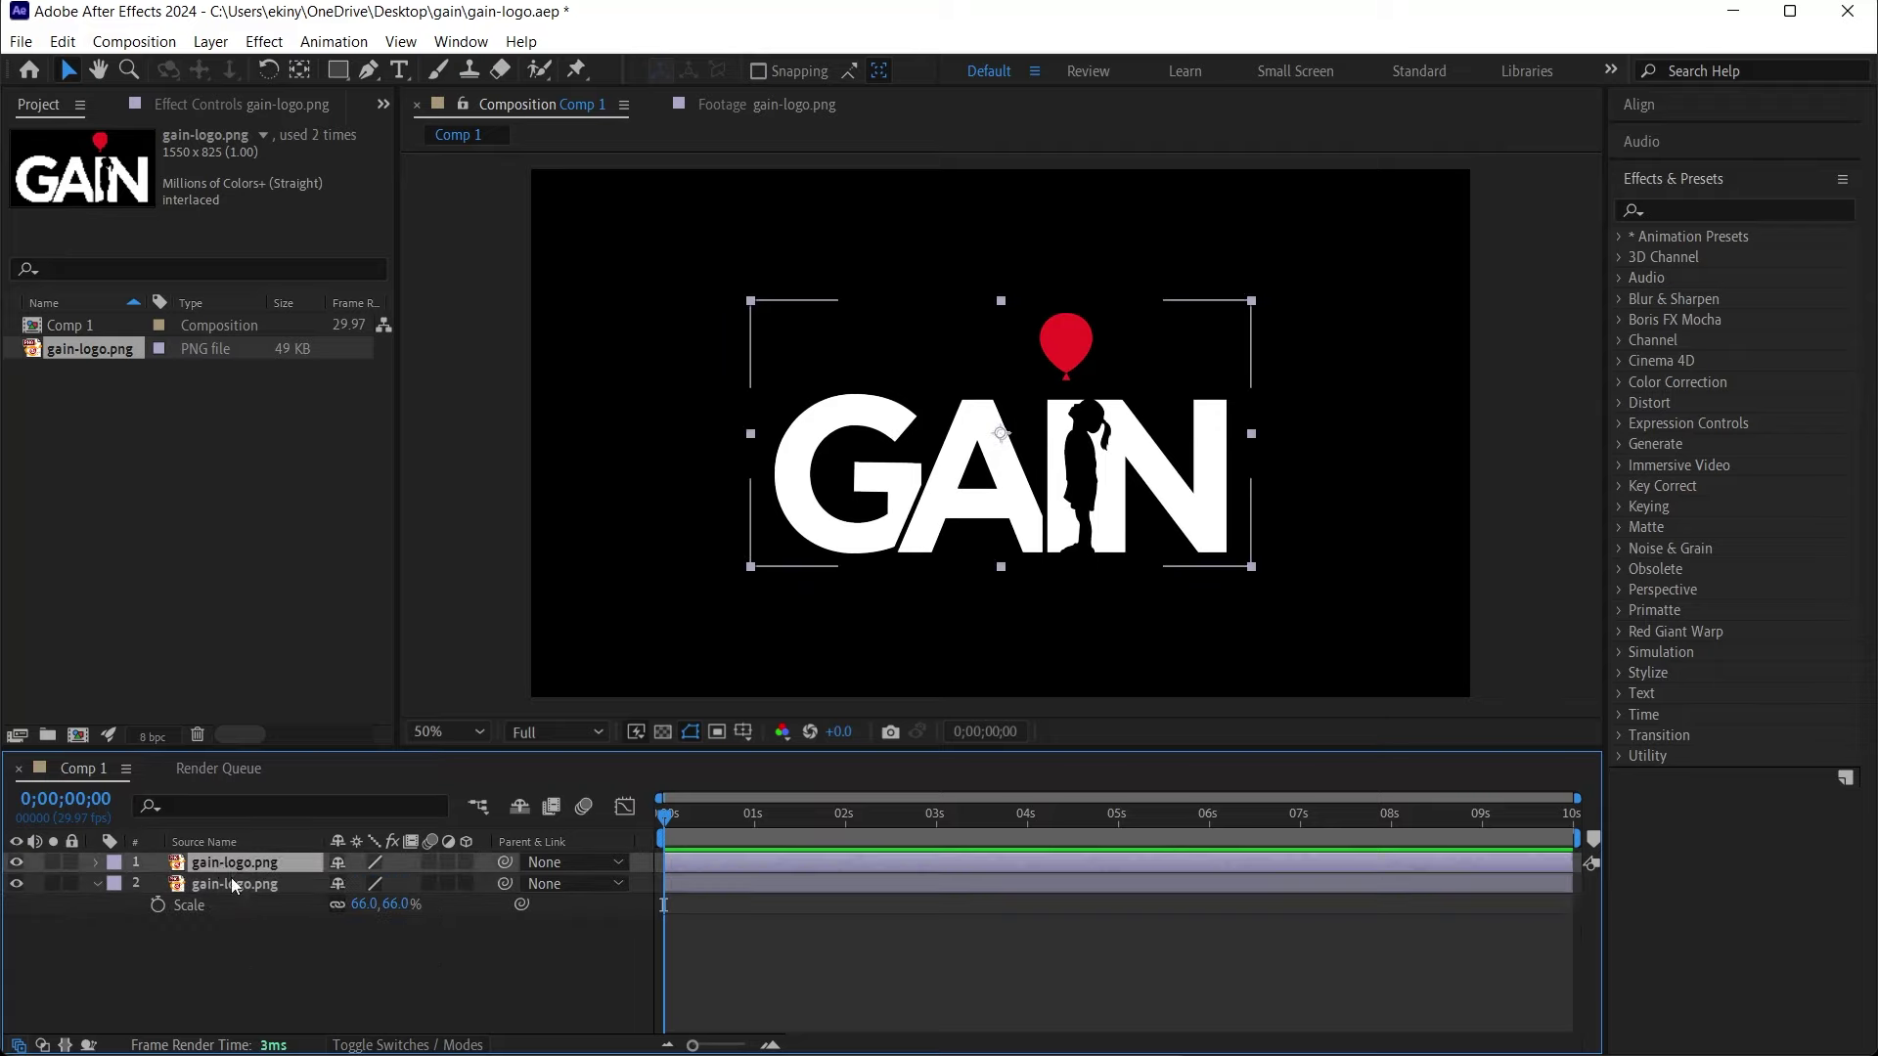
pyautogui.keyDown('shift'); pyautogui.click(231, 884); pyautogui.keyUp('shift')
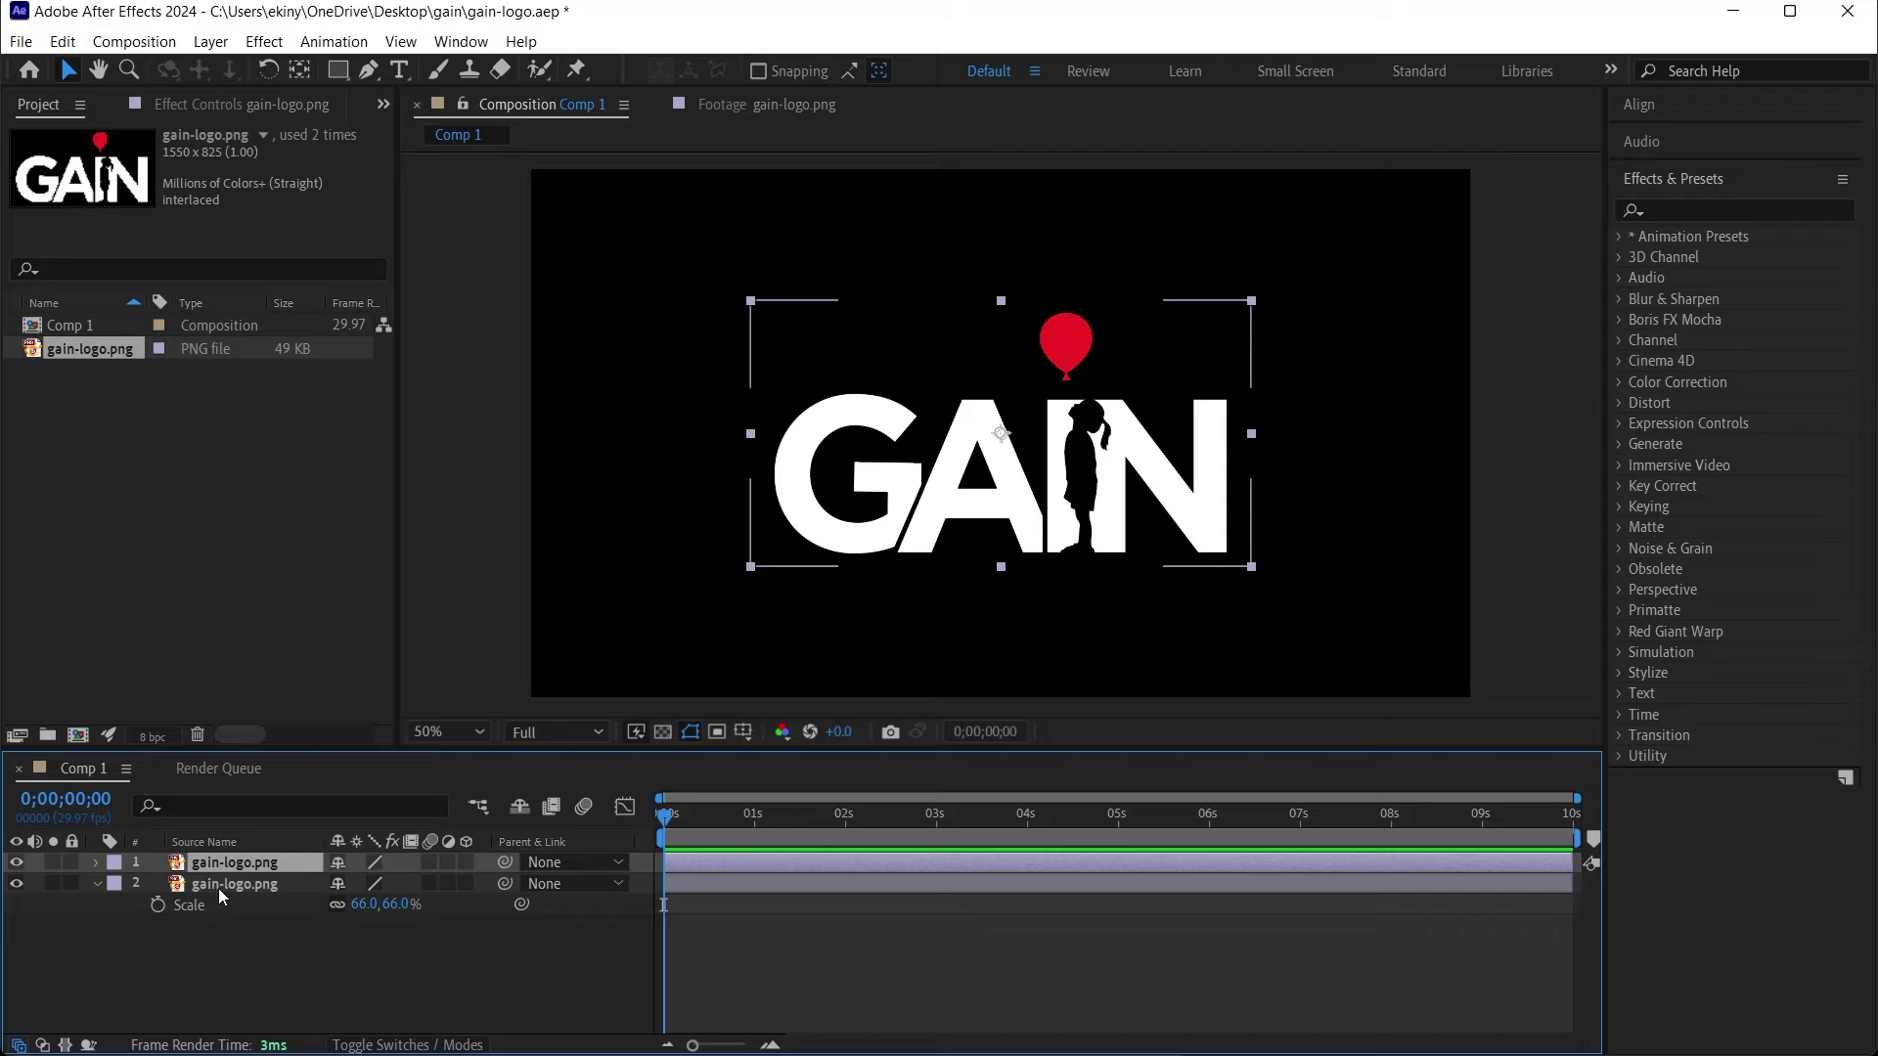
pyautogui.click(211, 42)
# Start Layer > Auto-trace on the top logo layer and test tolerance values with Preview on.
pyautogui.click(251, 846)
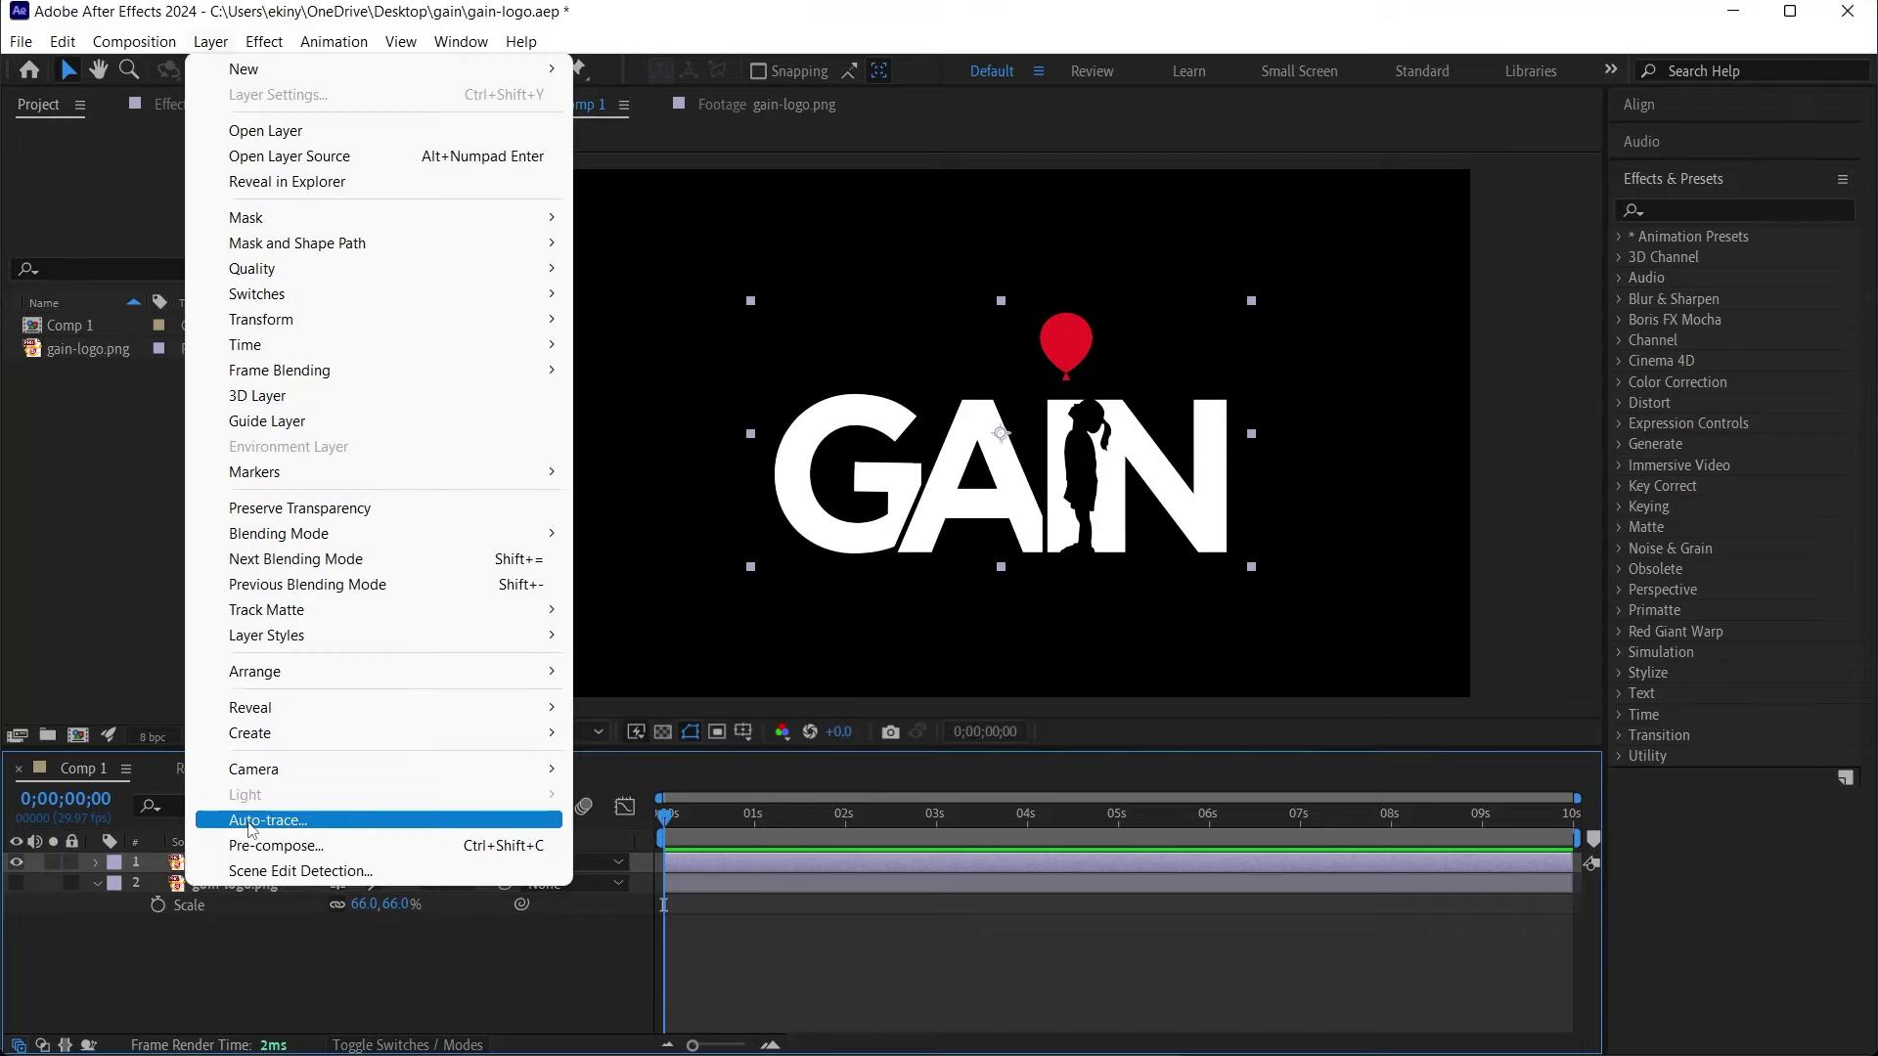
pyautogui.click(250, 822)
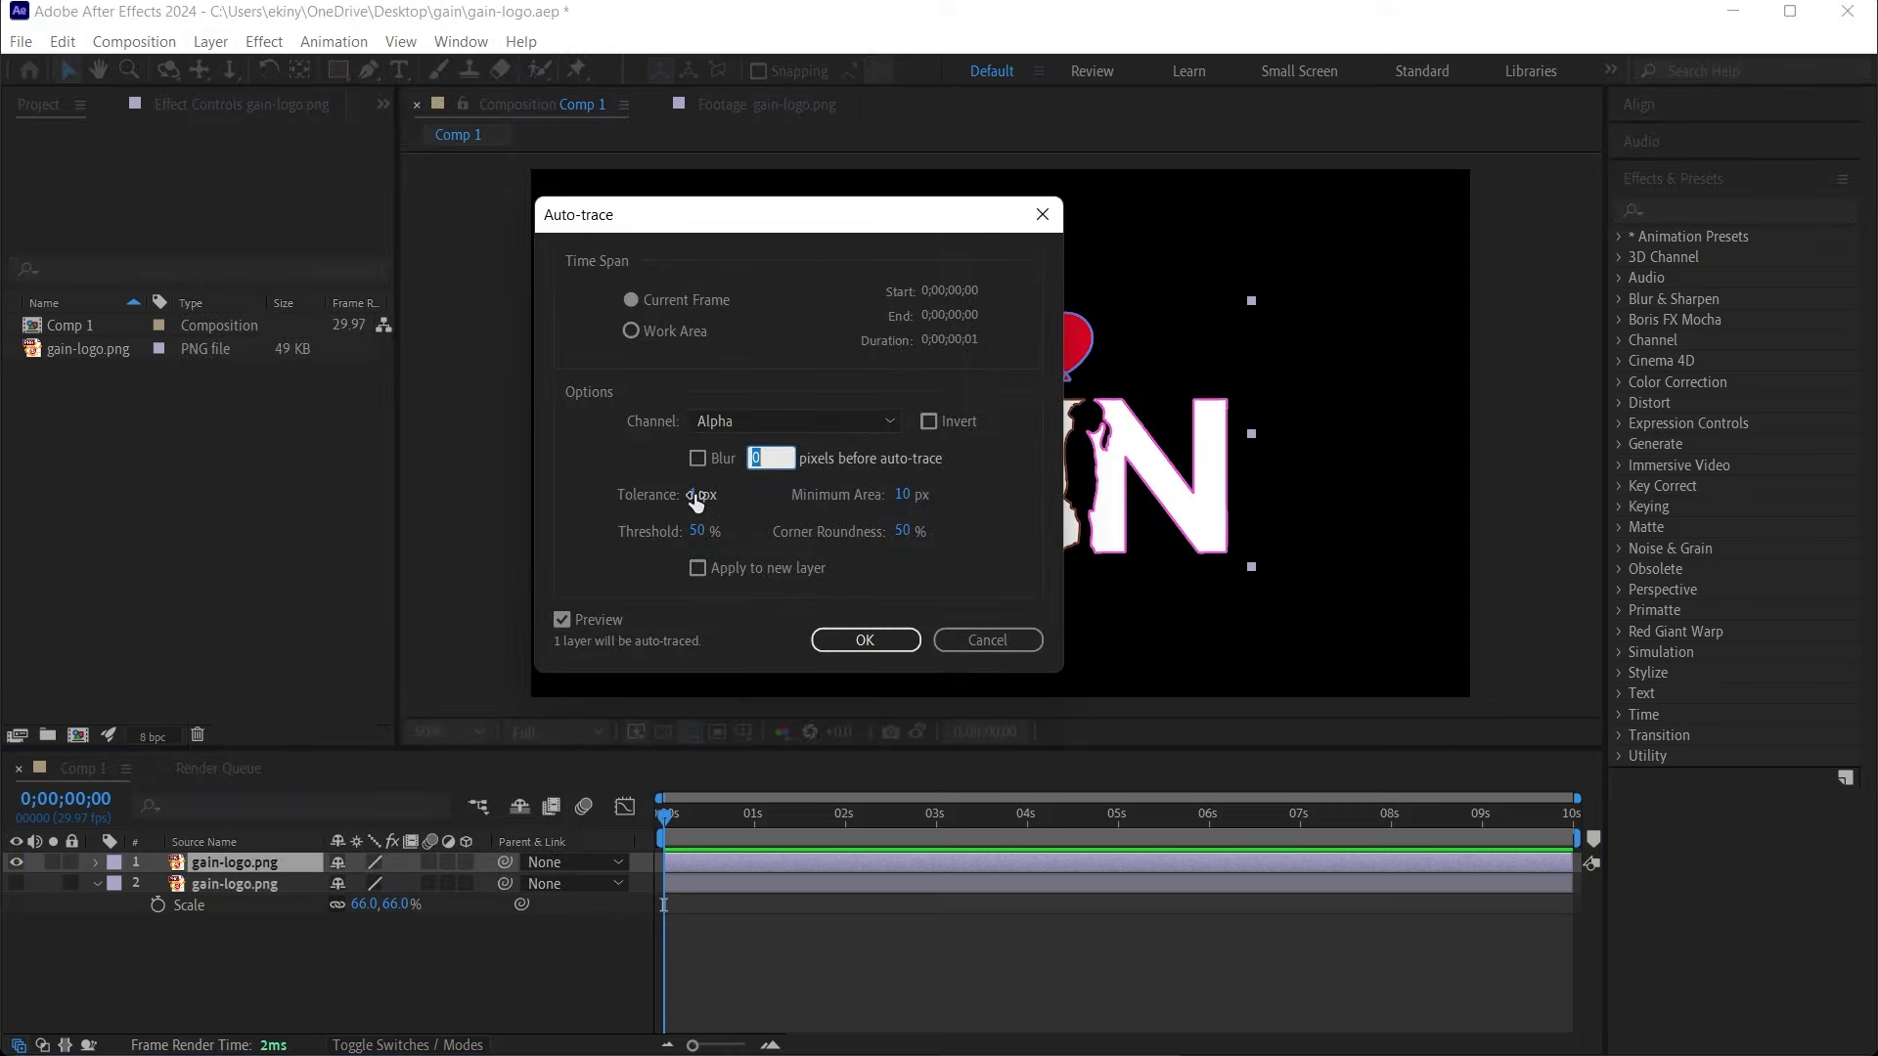
pyautogui.moveTo(694, 494); pyautogui.dragTo(753, 369)
pyautogui.moveTo(773, 207); pyautogui.dragTo(384, 209)
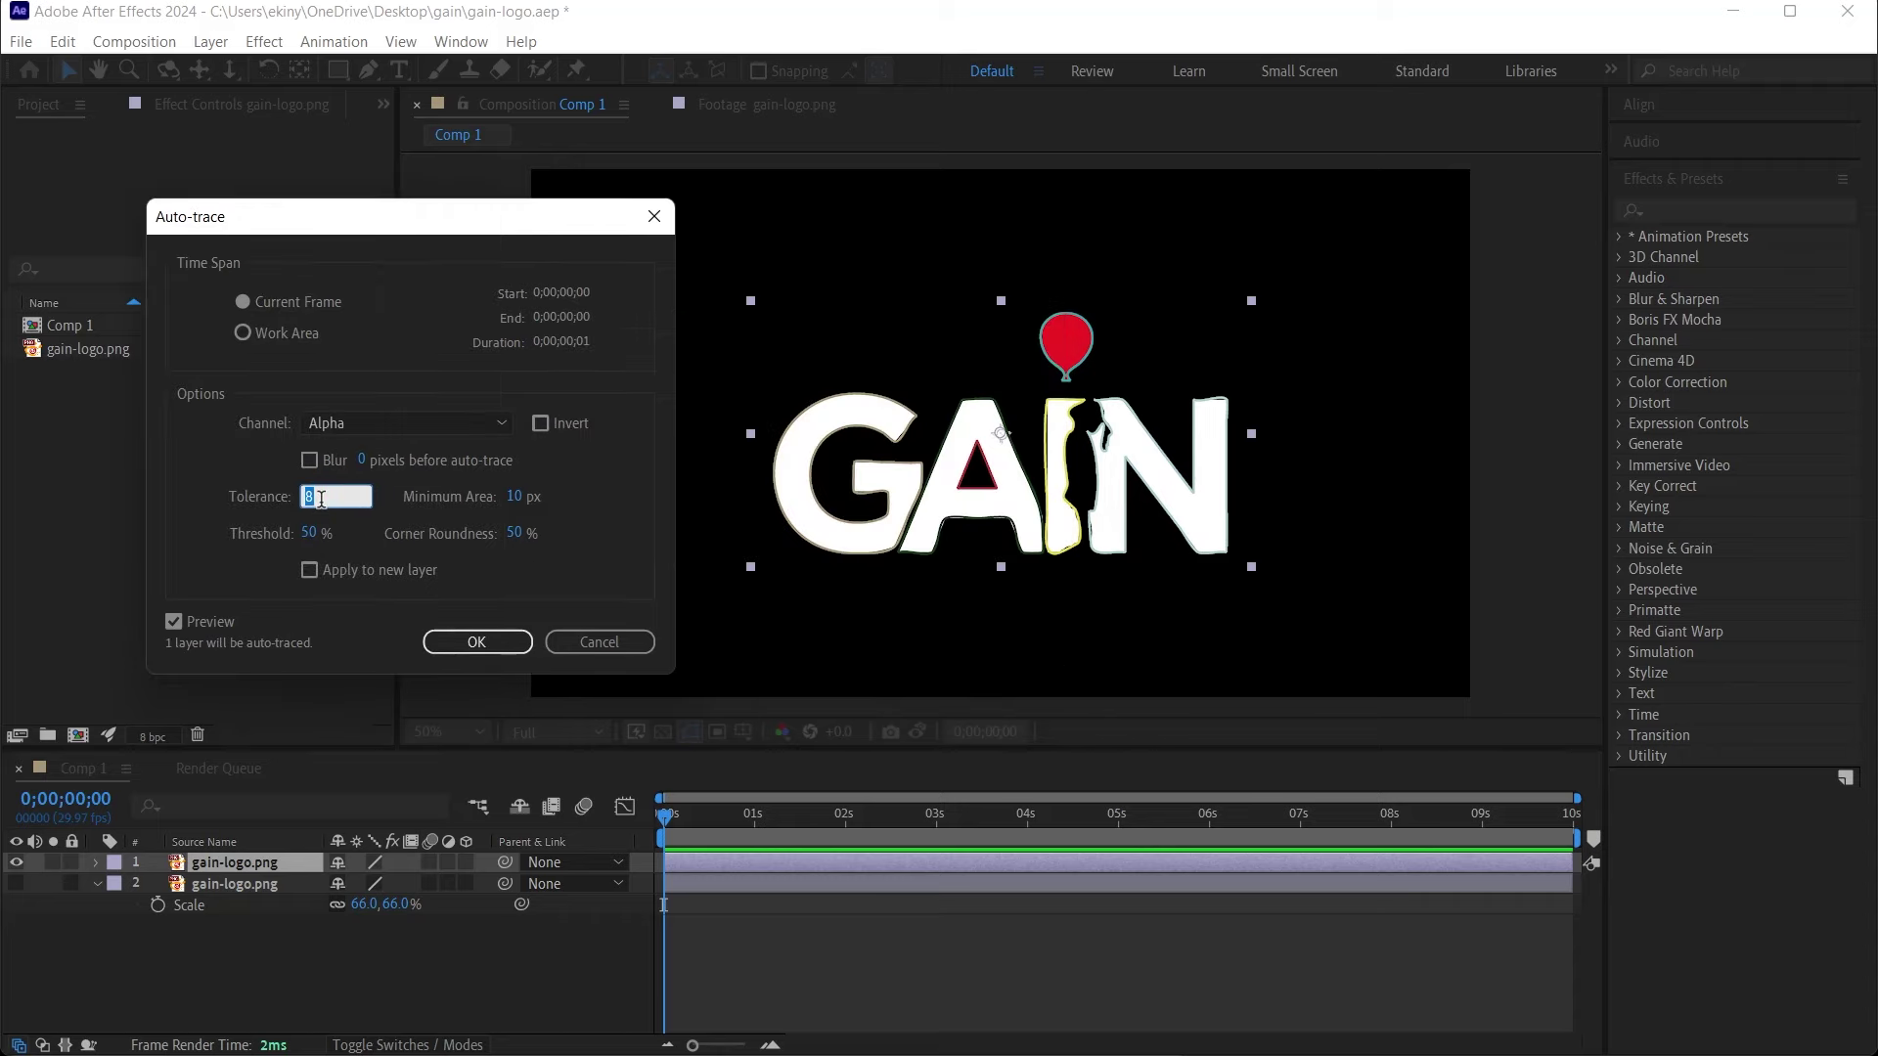
pyautogui.write('40')
pyautogui.click(192, 622)
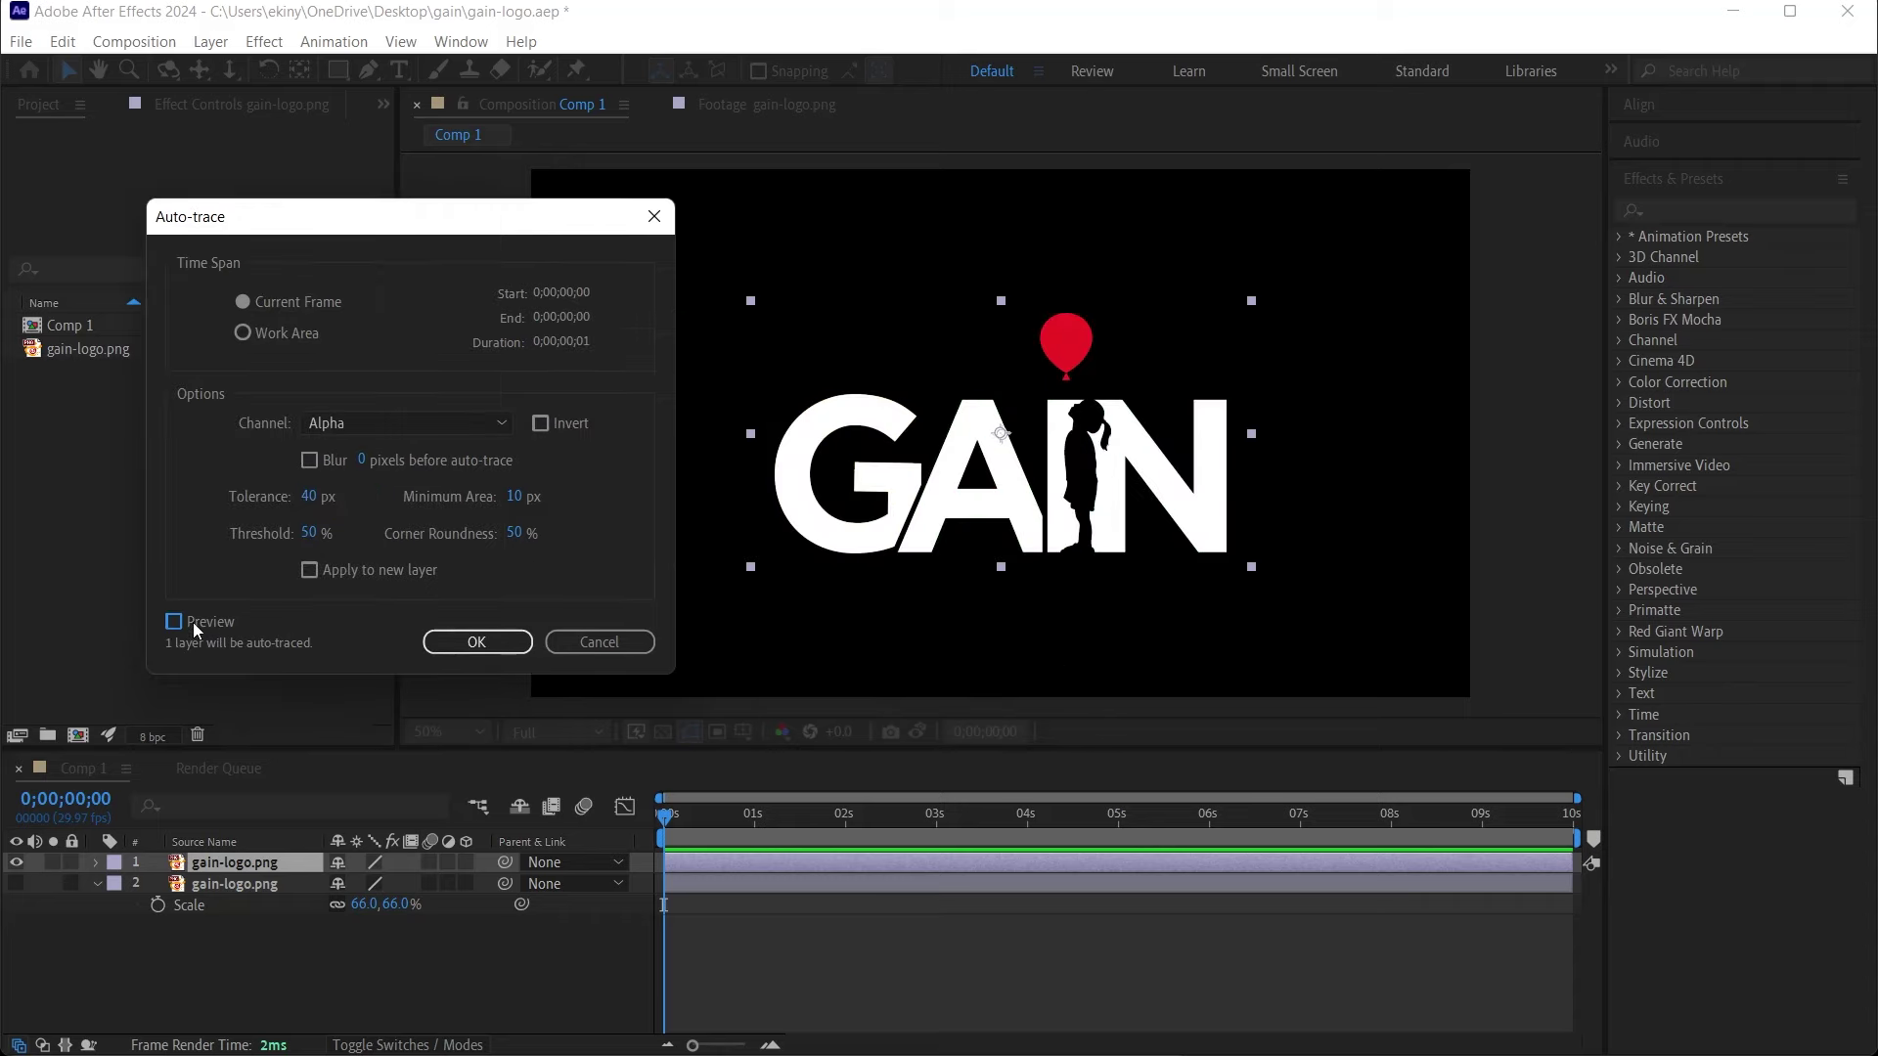
pyautogui.click(191, 623)
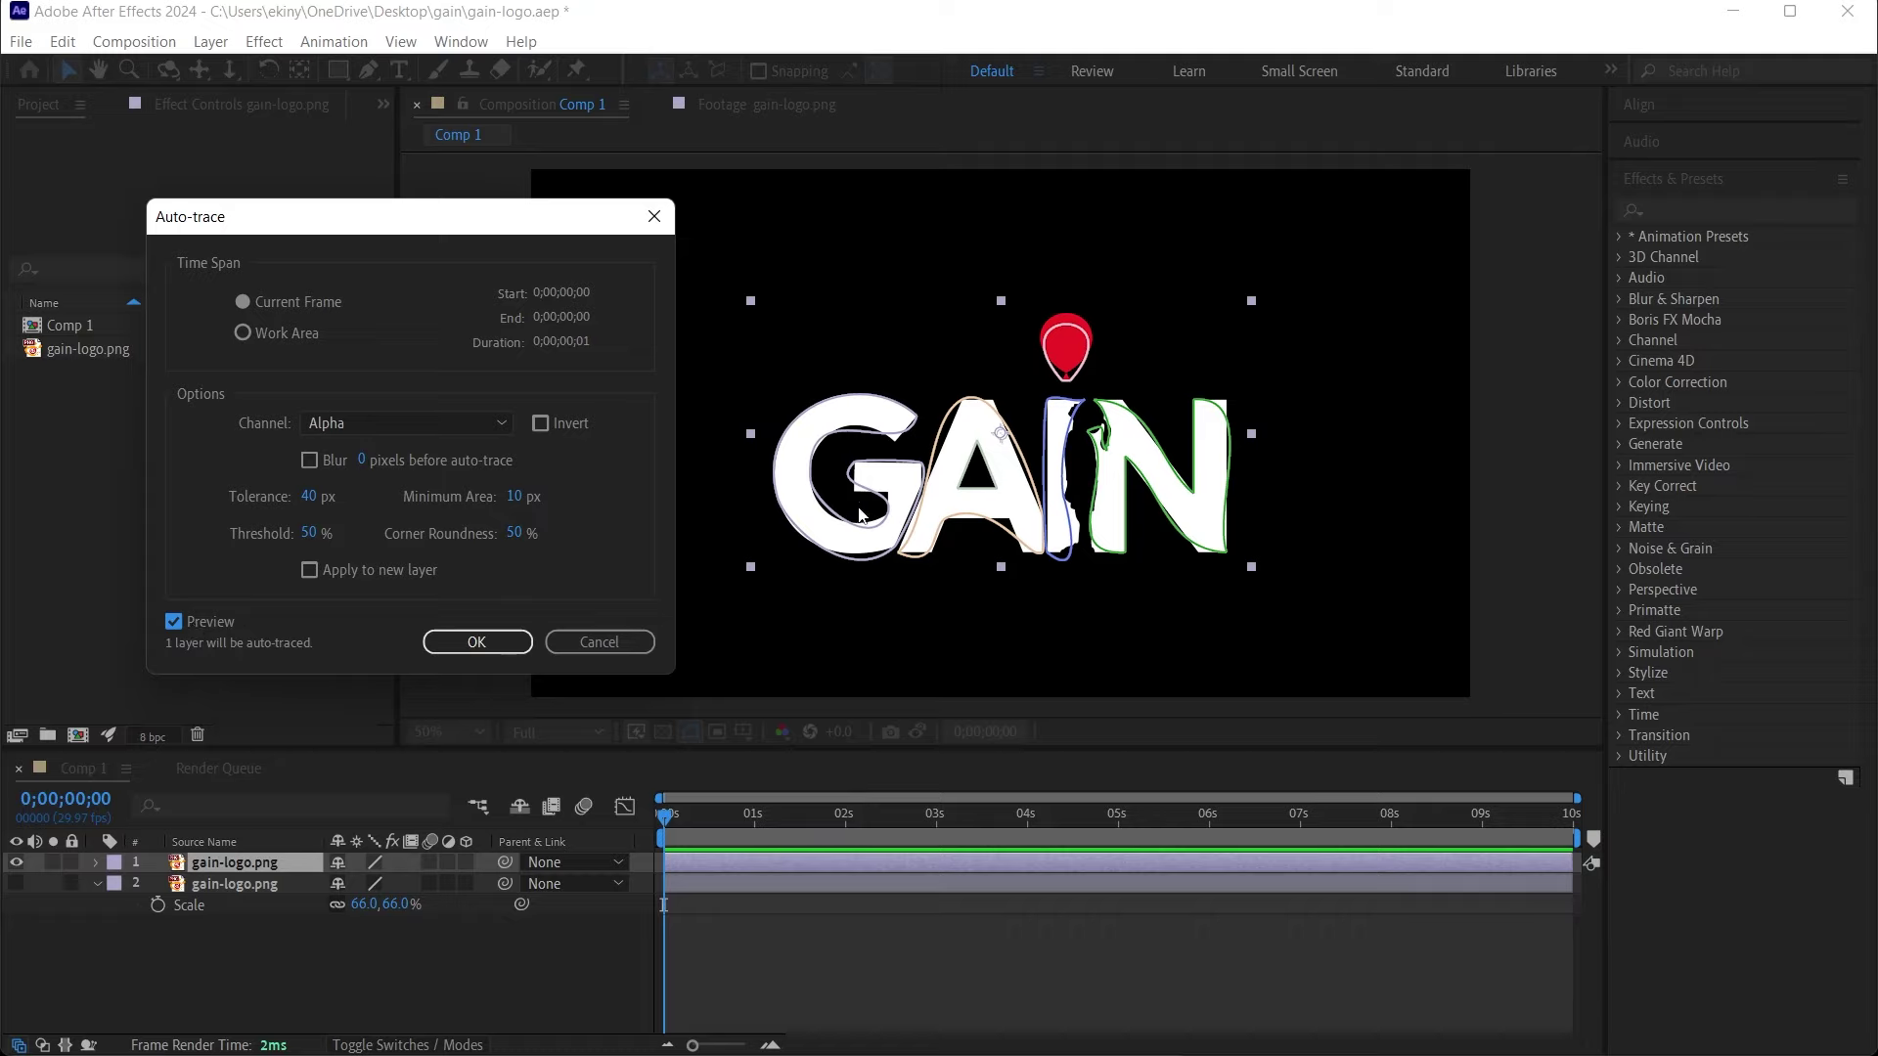
# Set trace tolerance to 1 px for the Current Frame only and run the auto-trace.
pyautogui.click(318, 498)
pyautogui.write('2')
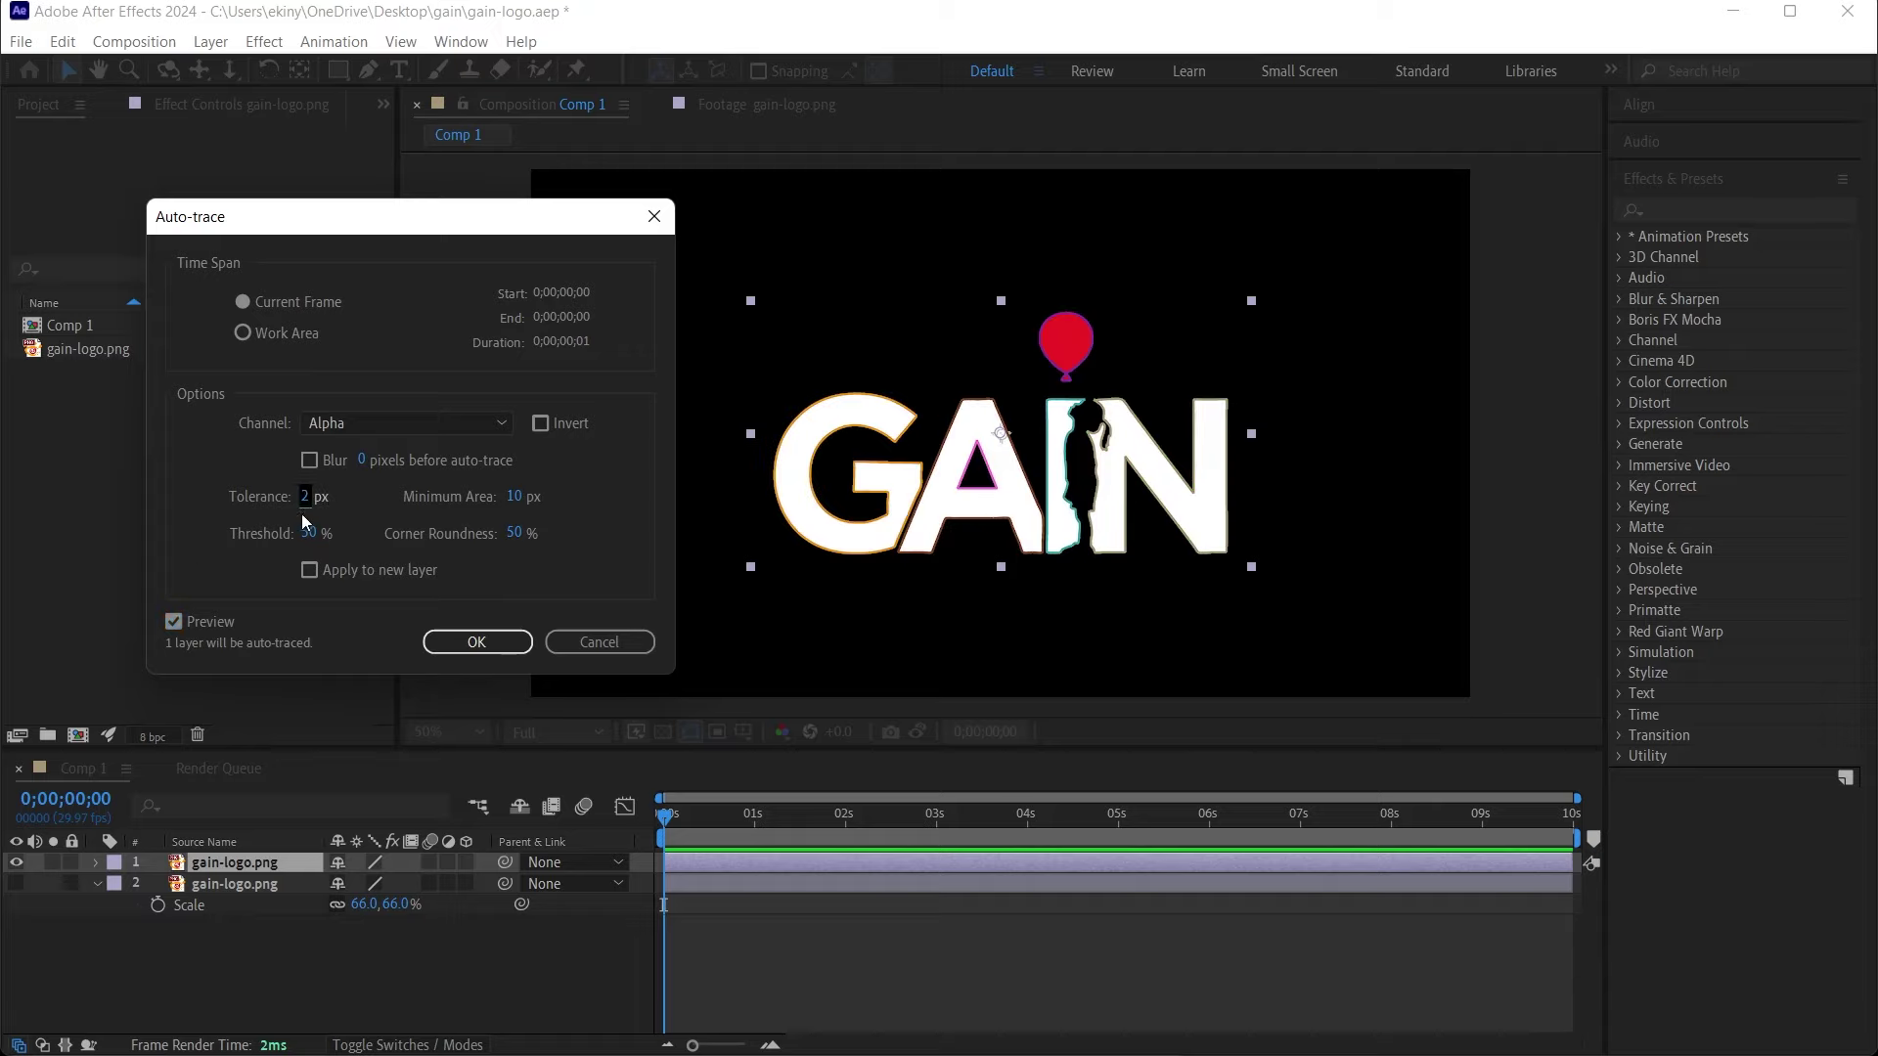
pyautogui.press('BackSpace')
pyautogui.write('1')
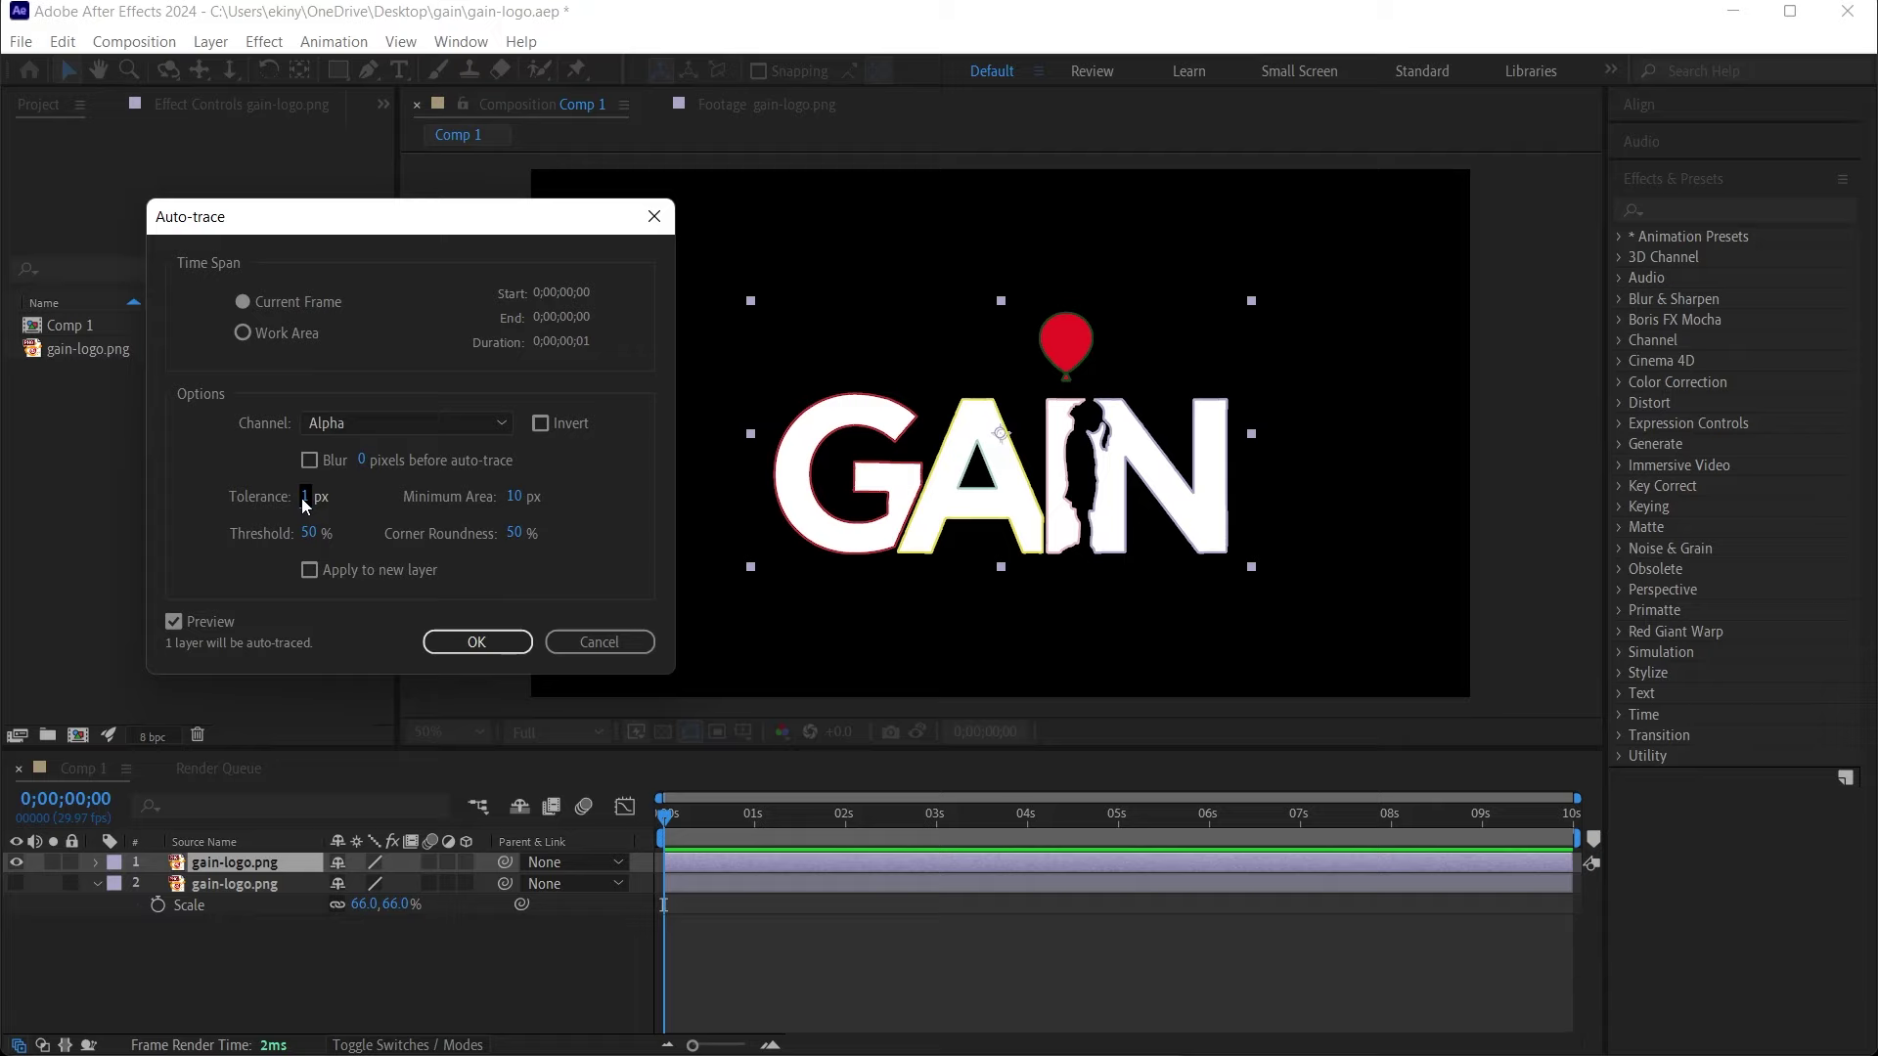
pyautogui.click(308, 295)
pyautogui.click(471, 643)
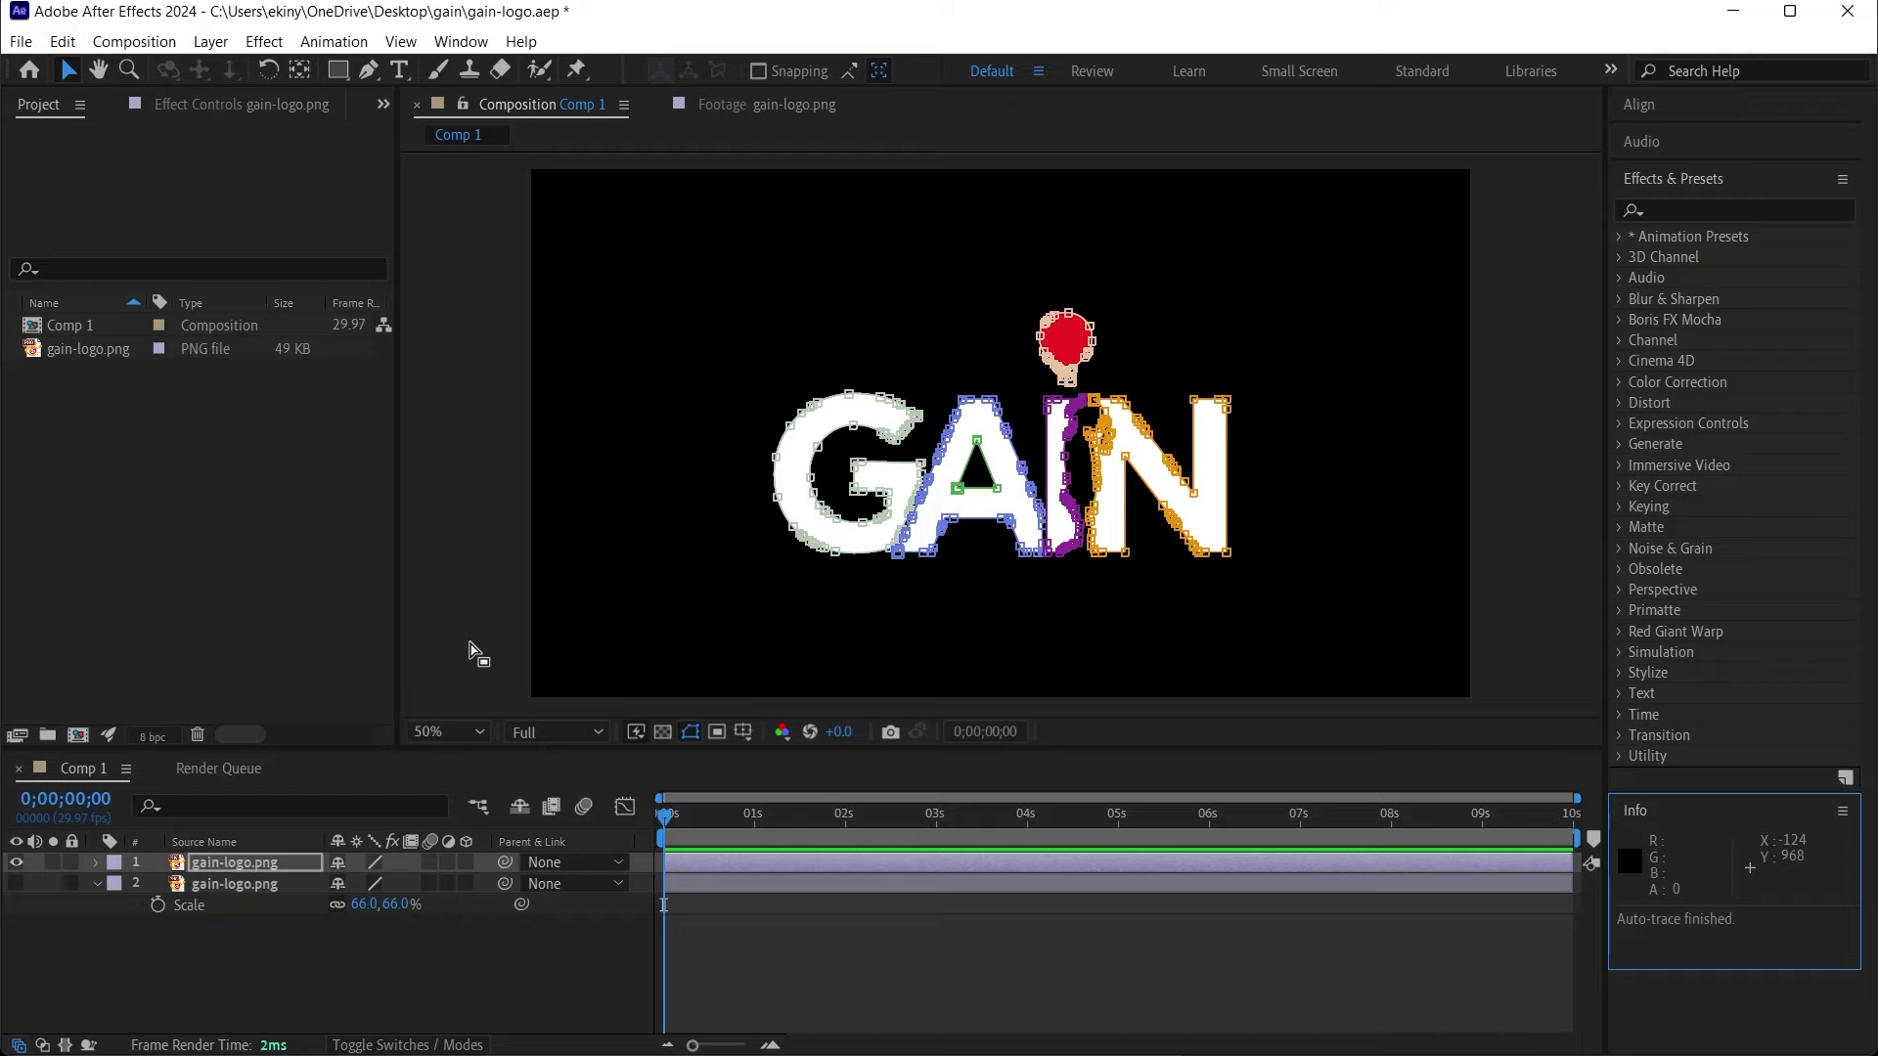
# Inspect the traced masks at 100% zoom and apply Effect > Generate > Stroke to the logo layer.
pyautogui.click(474, 731)
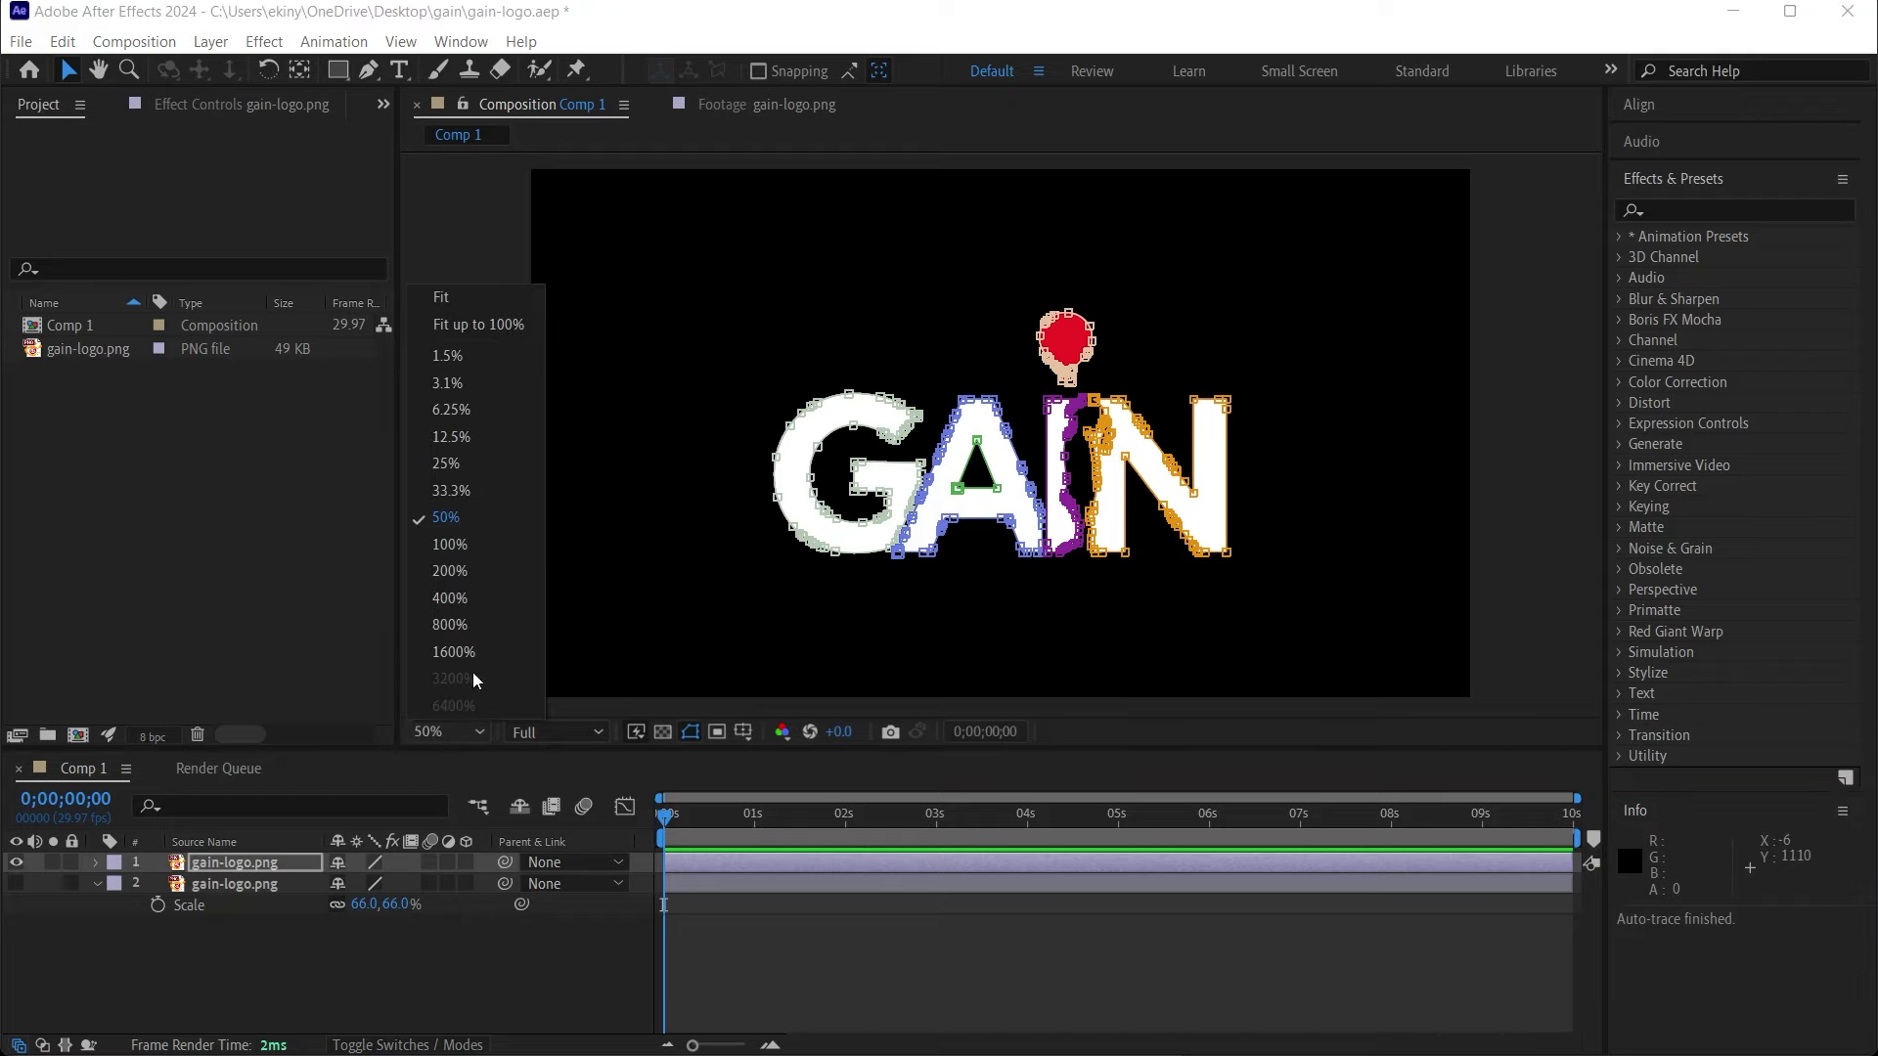
pyautogui.click(491, 544)
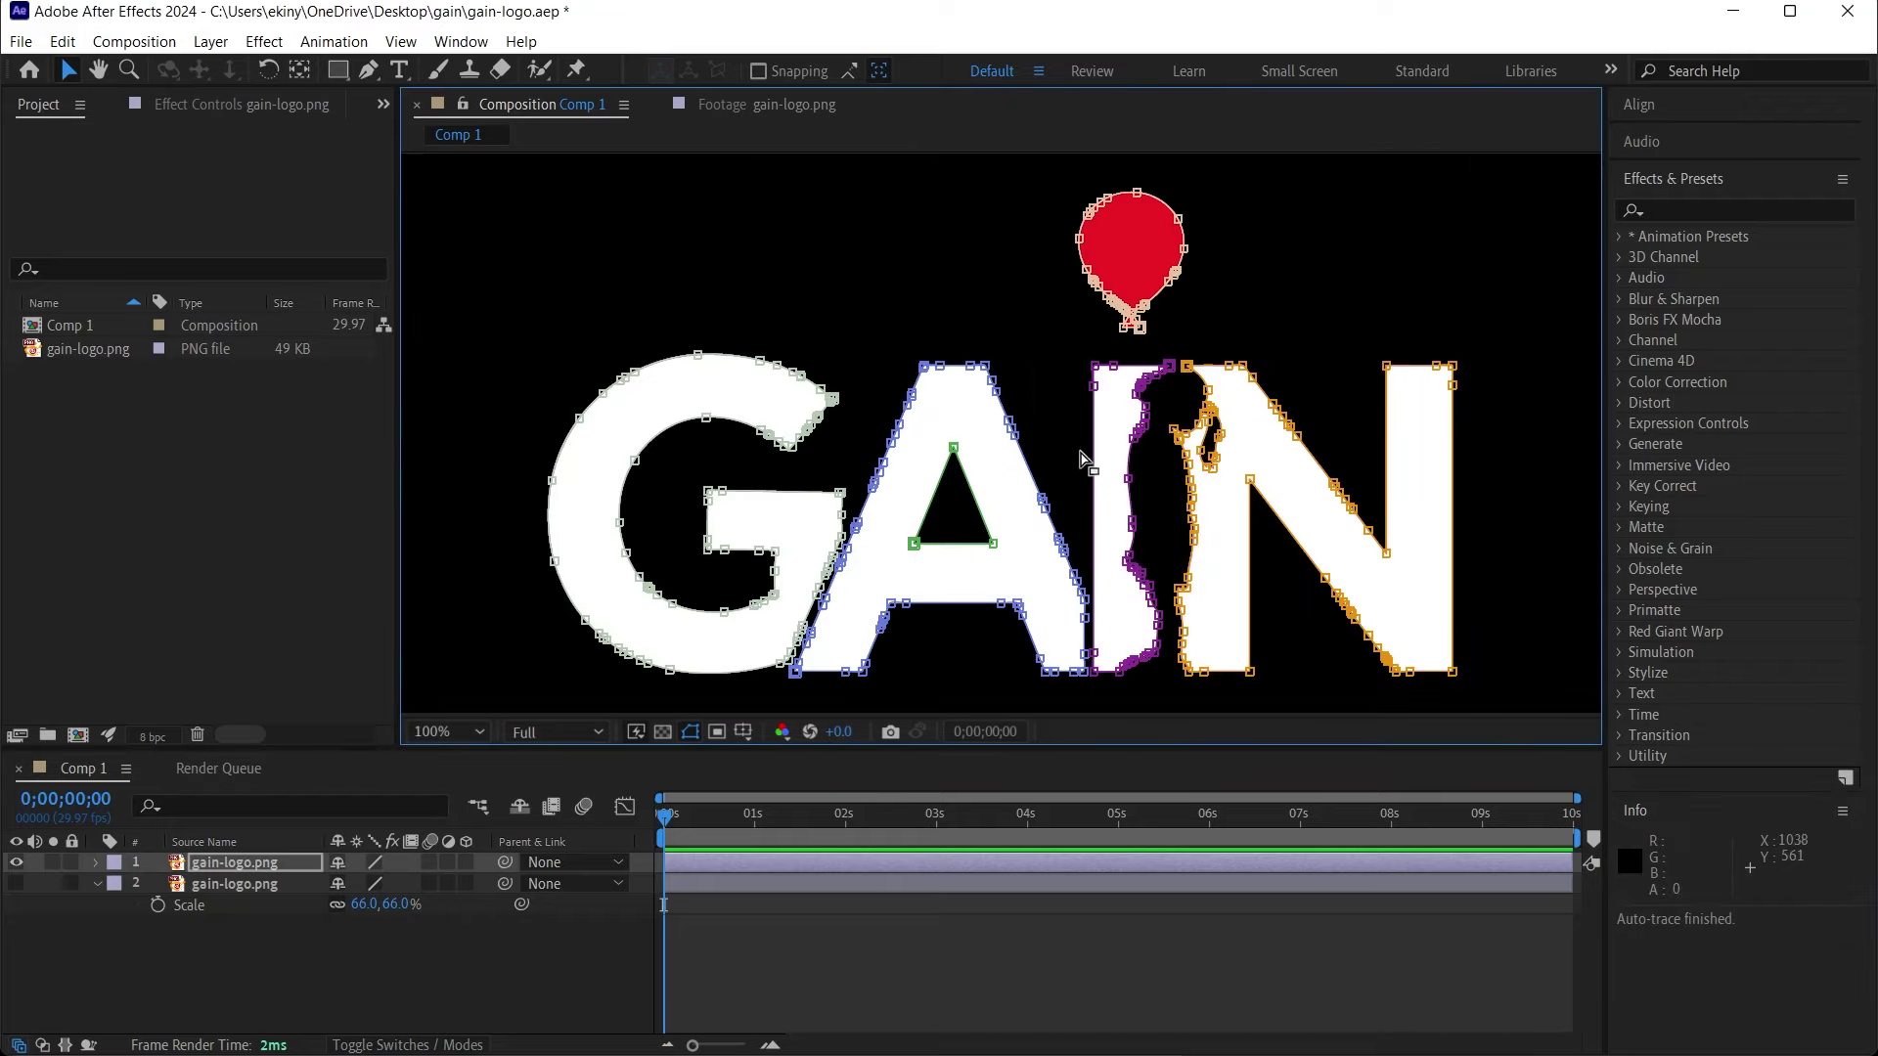
pyautogui.scroll(-2, 1017, 467)
pyautogui.click(264, 41)
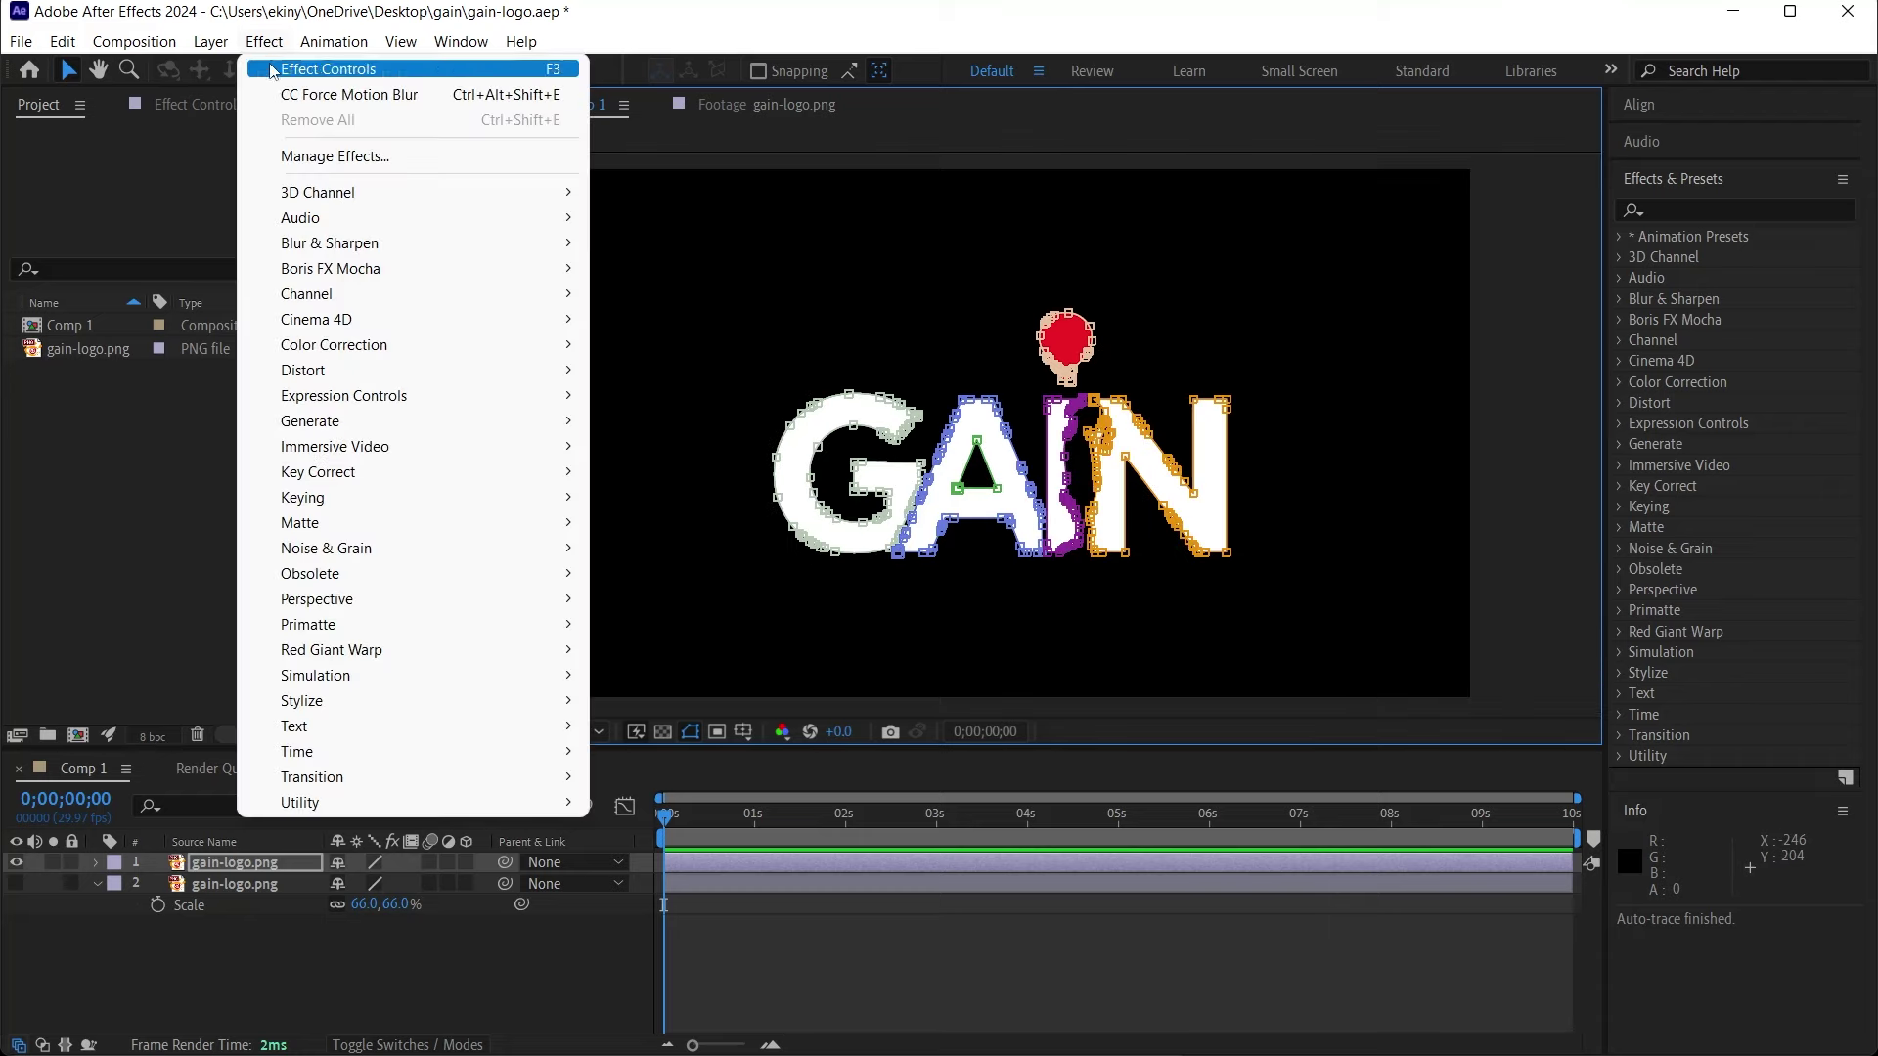
pyautogui.moveTo(304, 427)
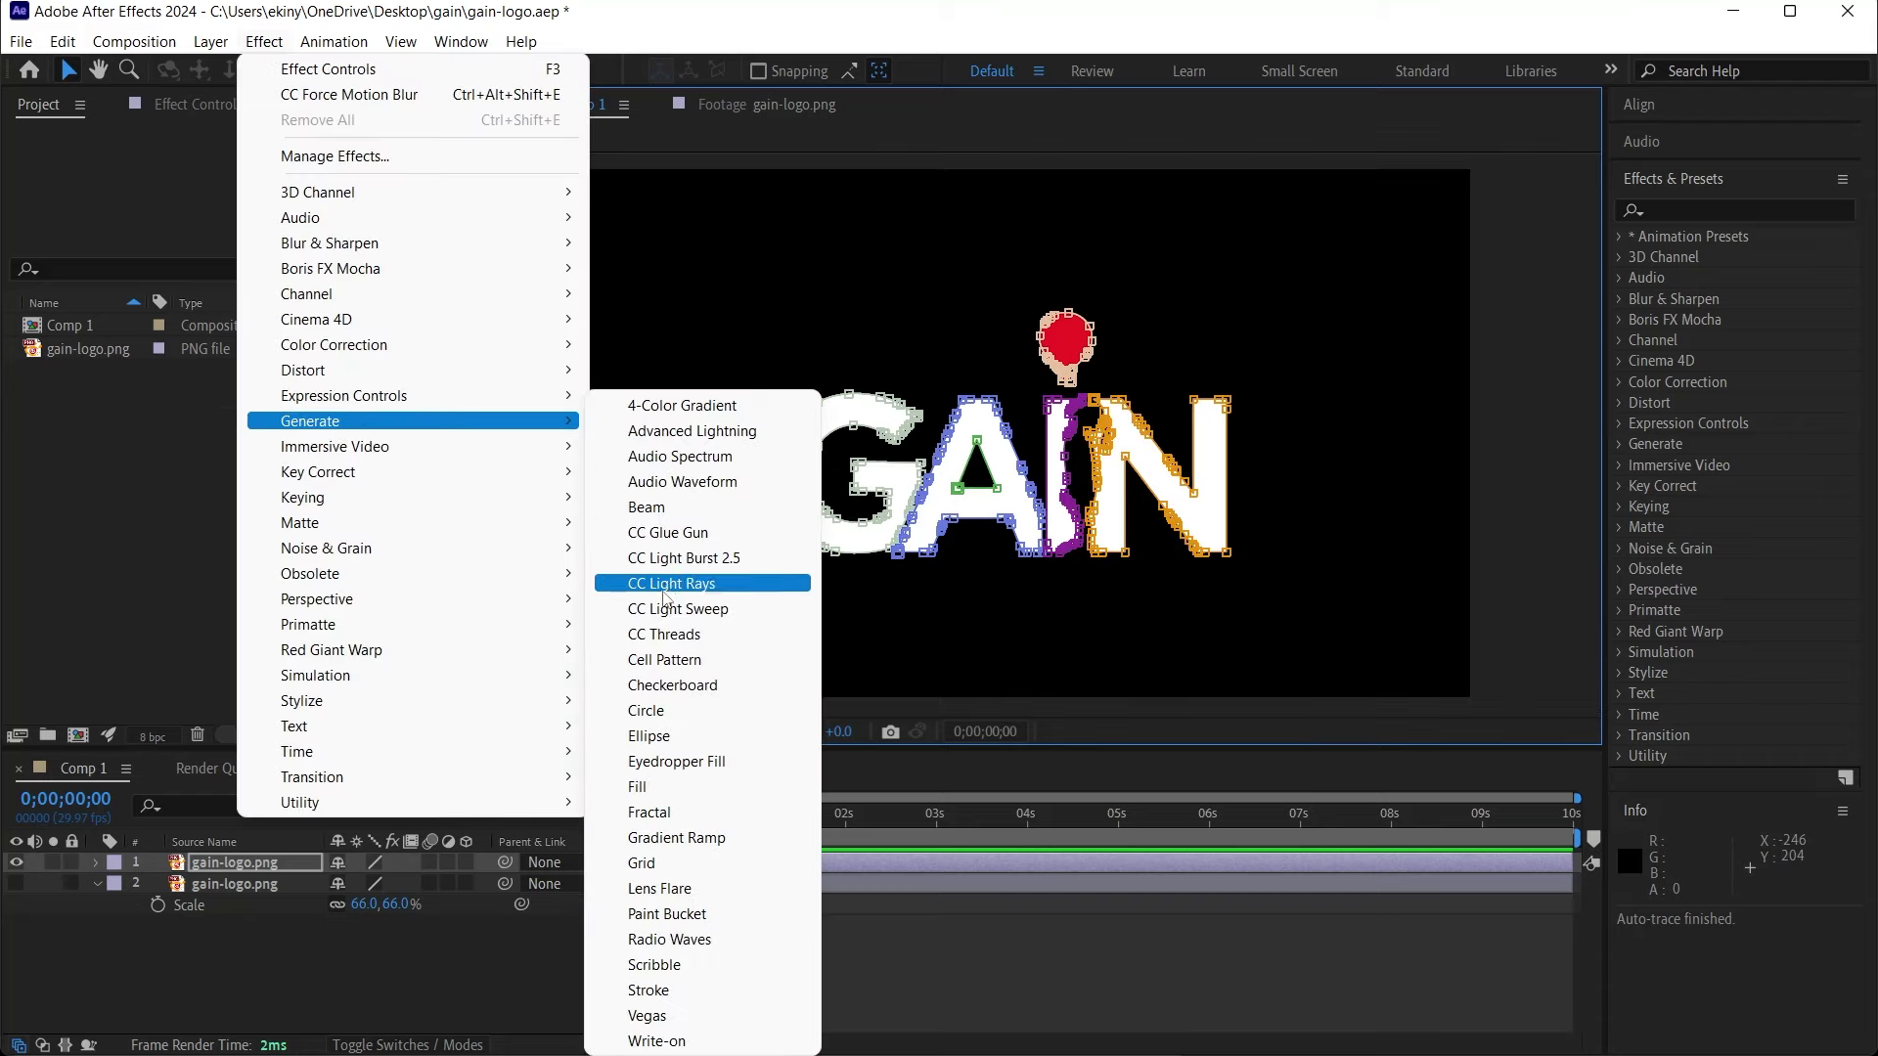
pyautogui.click(648, 991)
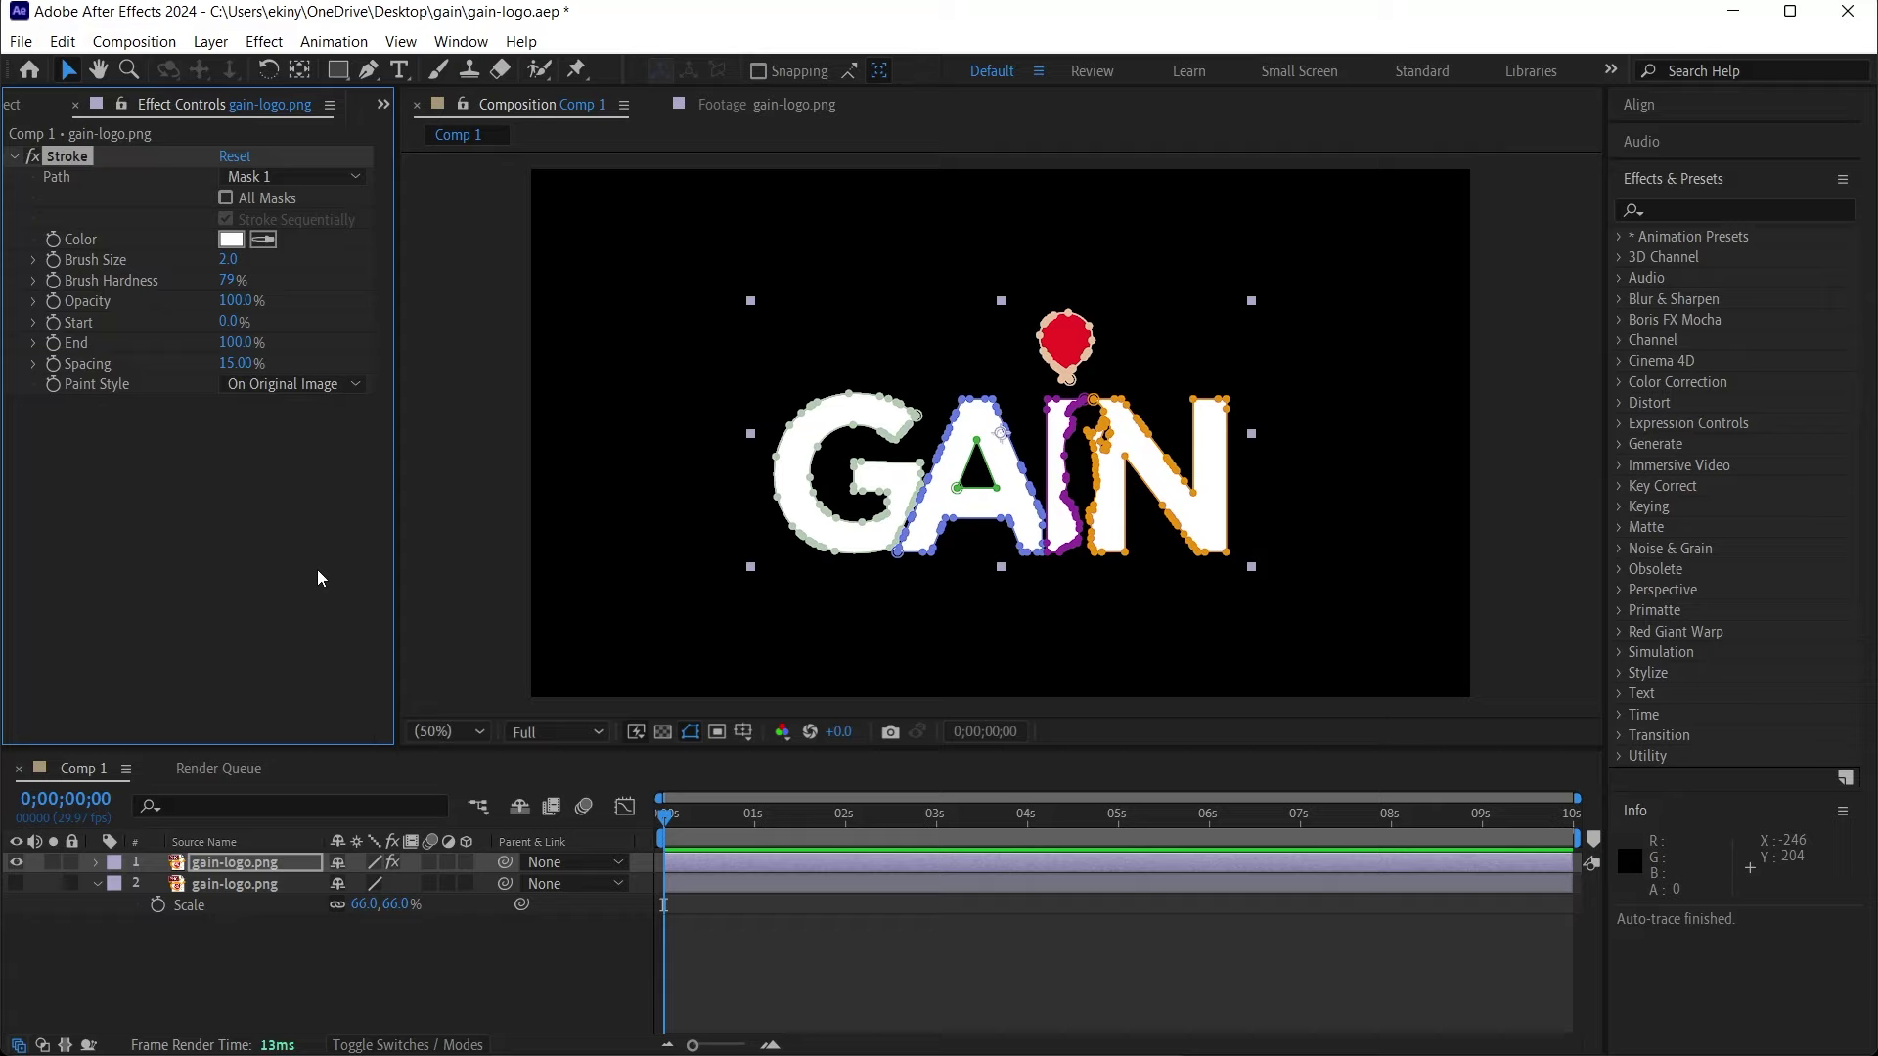
# Set the Stroke to all masks, white colour, 100% hardness, painted on transparent.
pyautogui.click(225, 199)
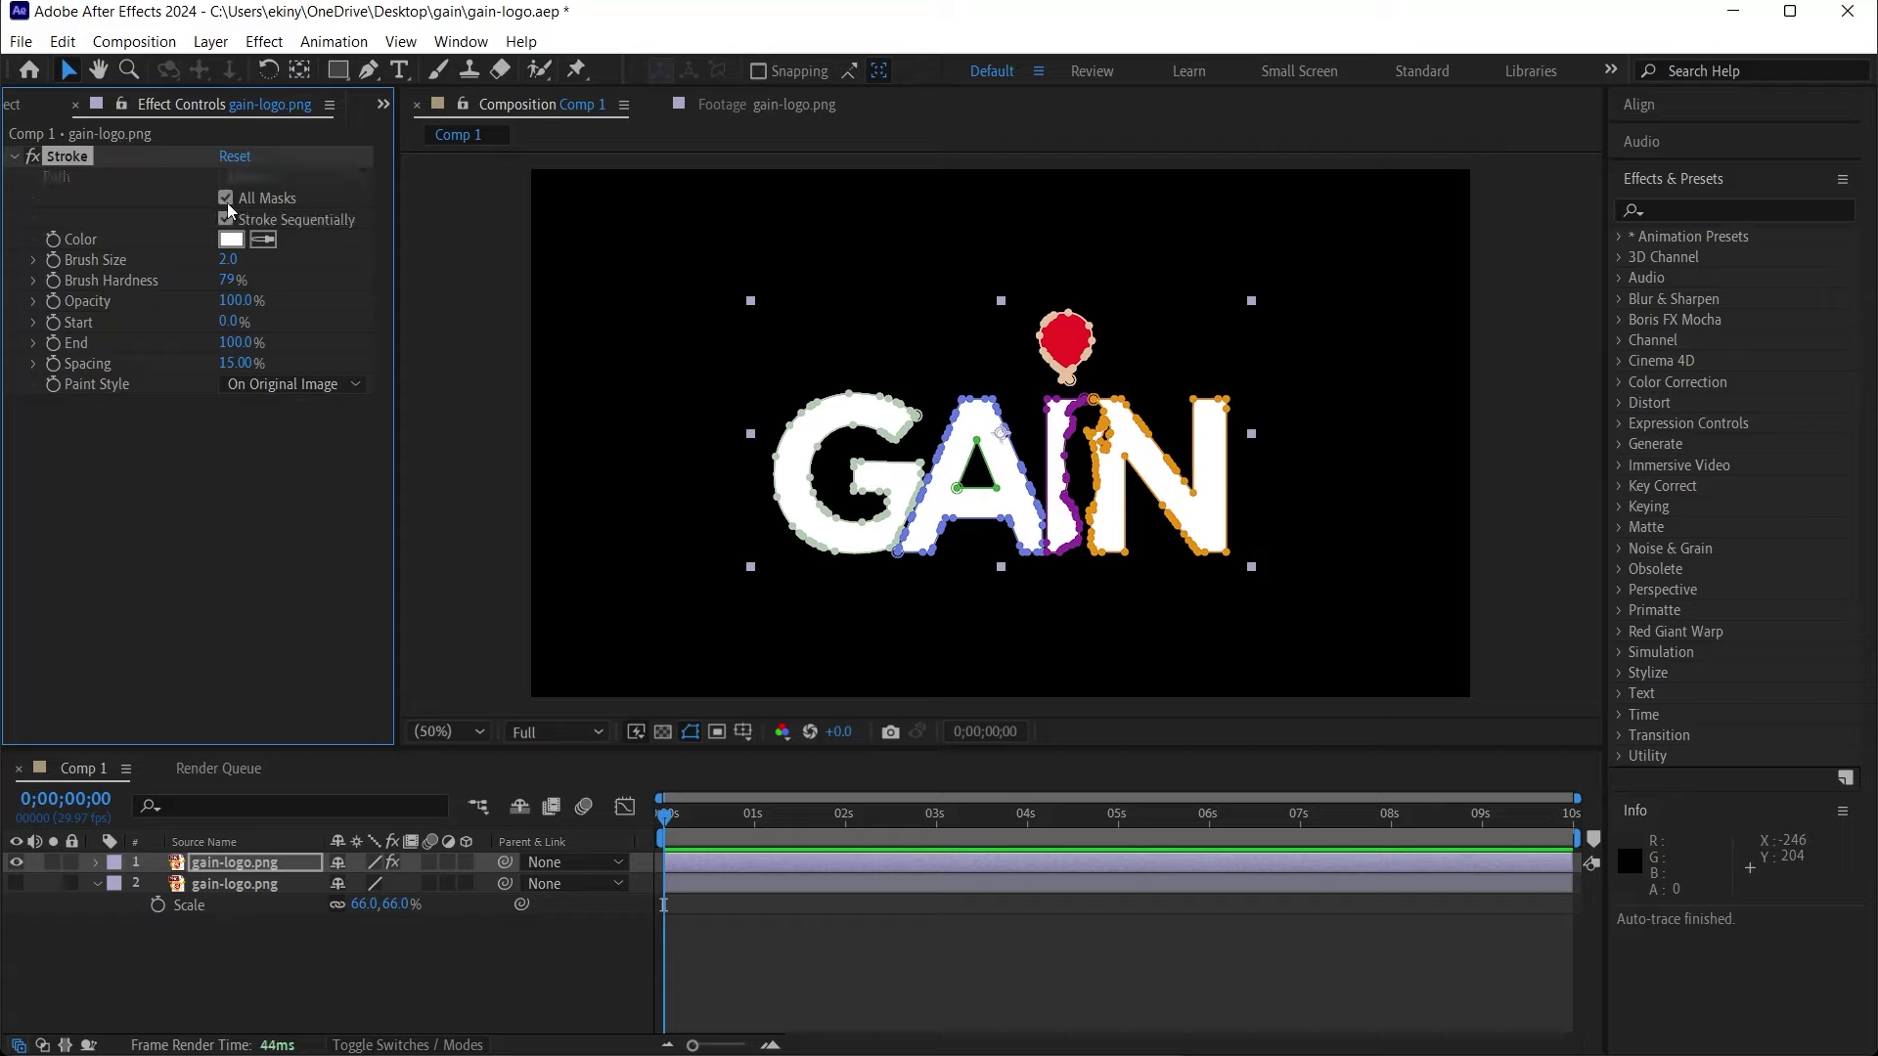
pyautogui.click(231, 239)
pyautogui.click(622, 504)
pyautogui.moveTo(231, 280); pyautogui.dragTo(807, 286)
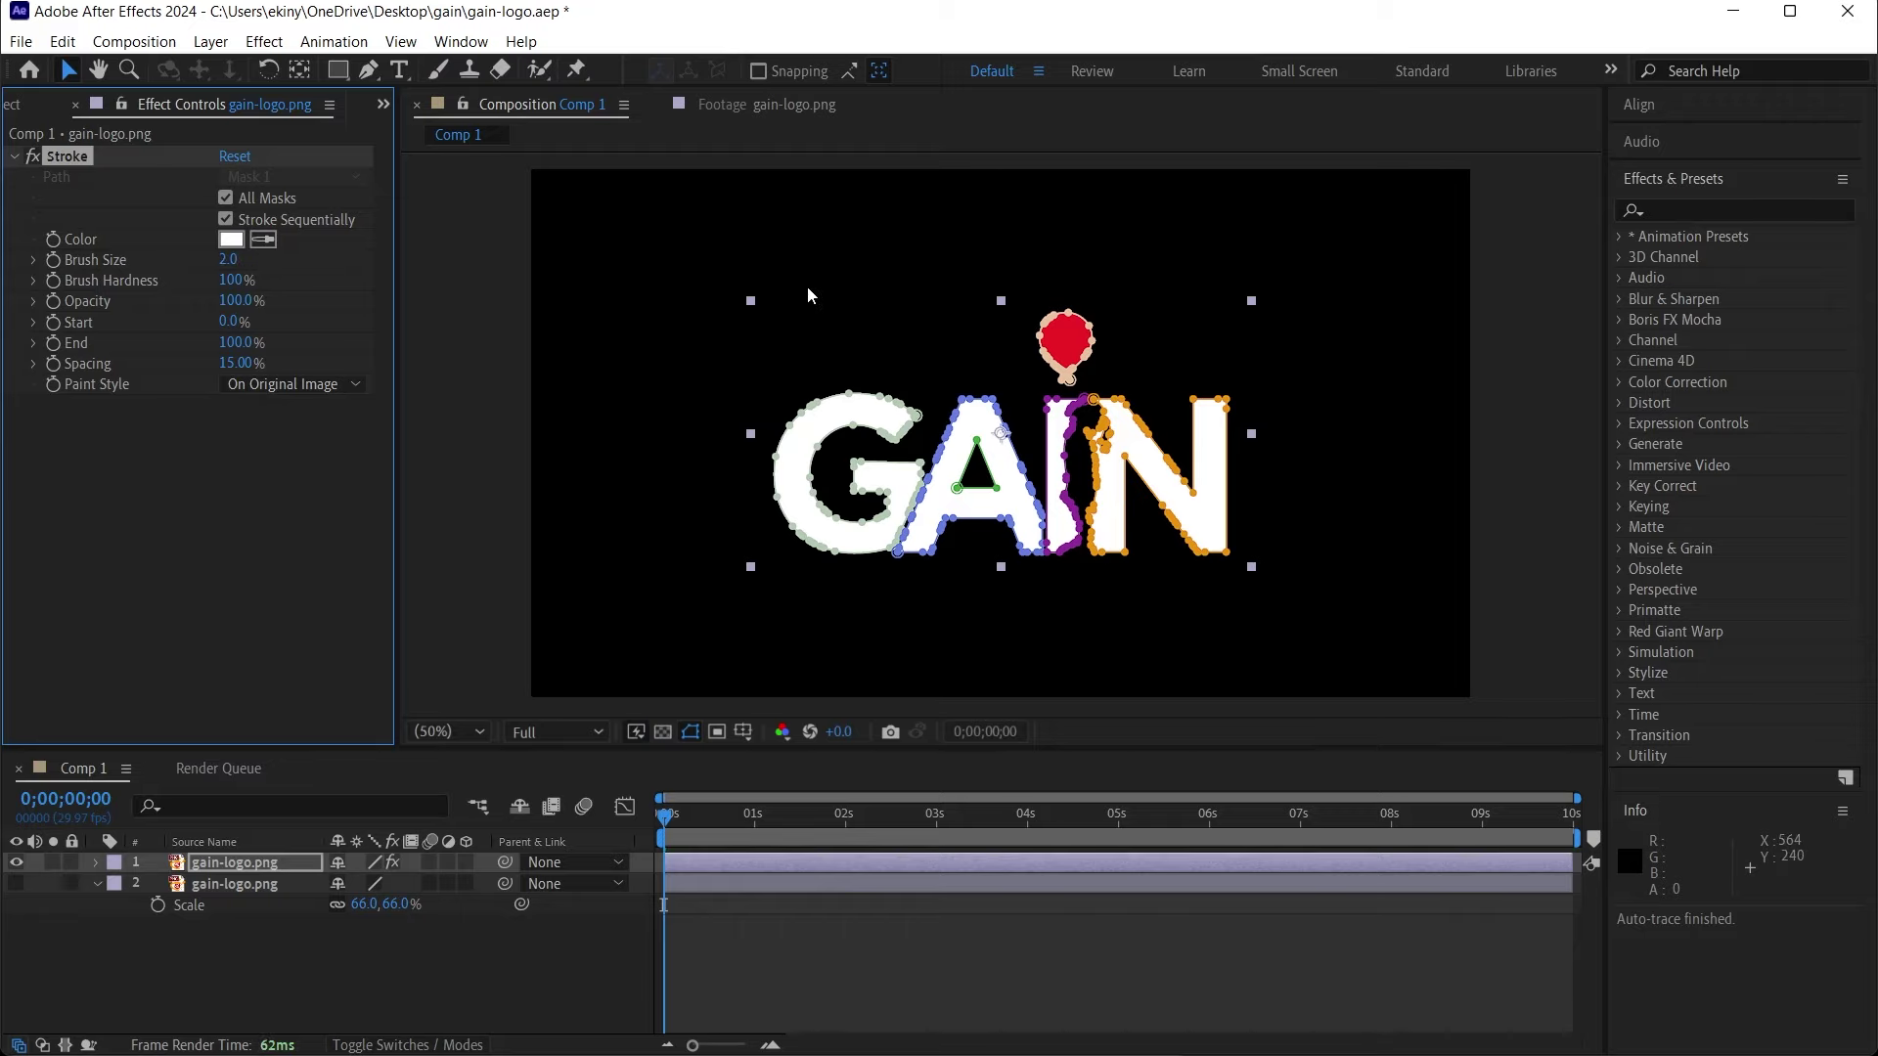
pyautogui.click(319, 385)
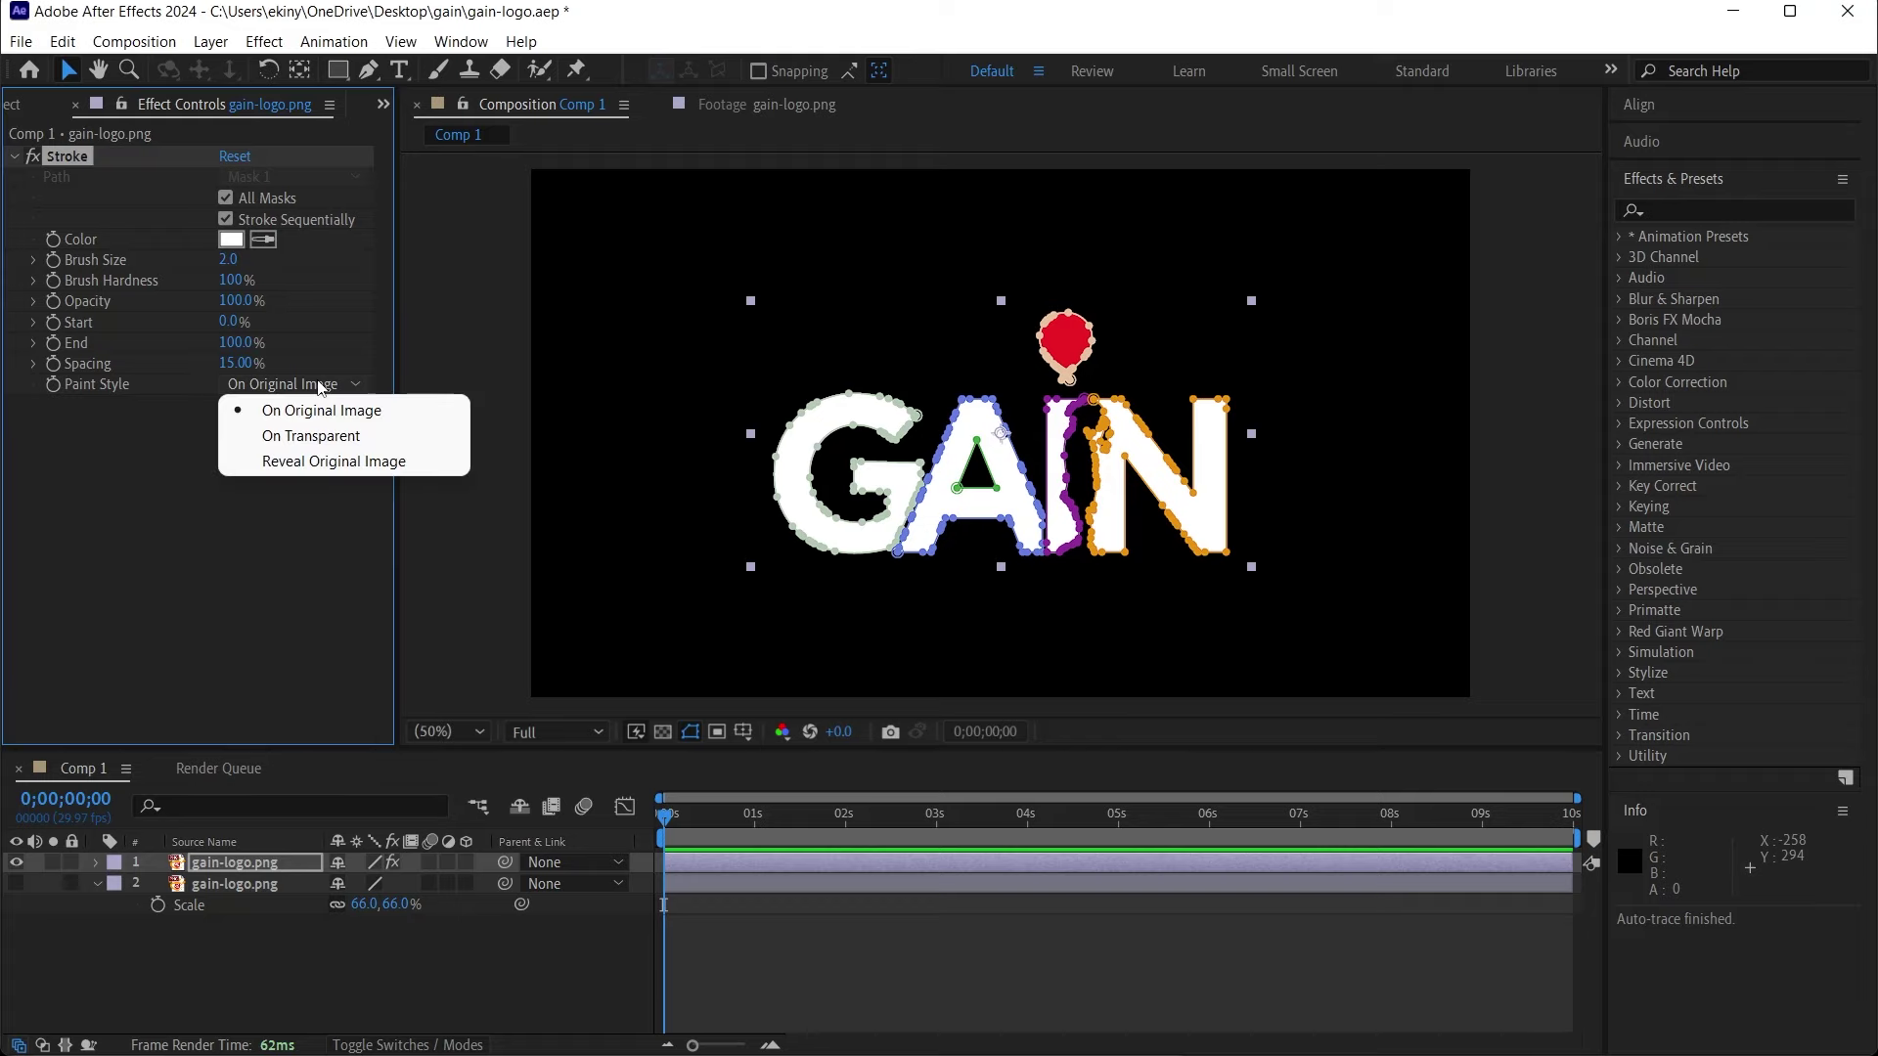
pyautogui.click(325, 433)
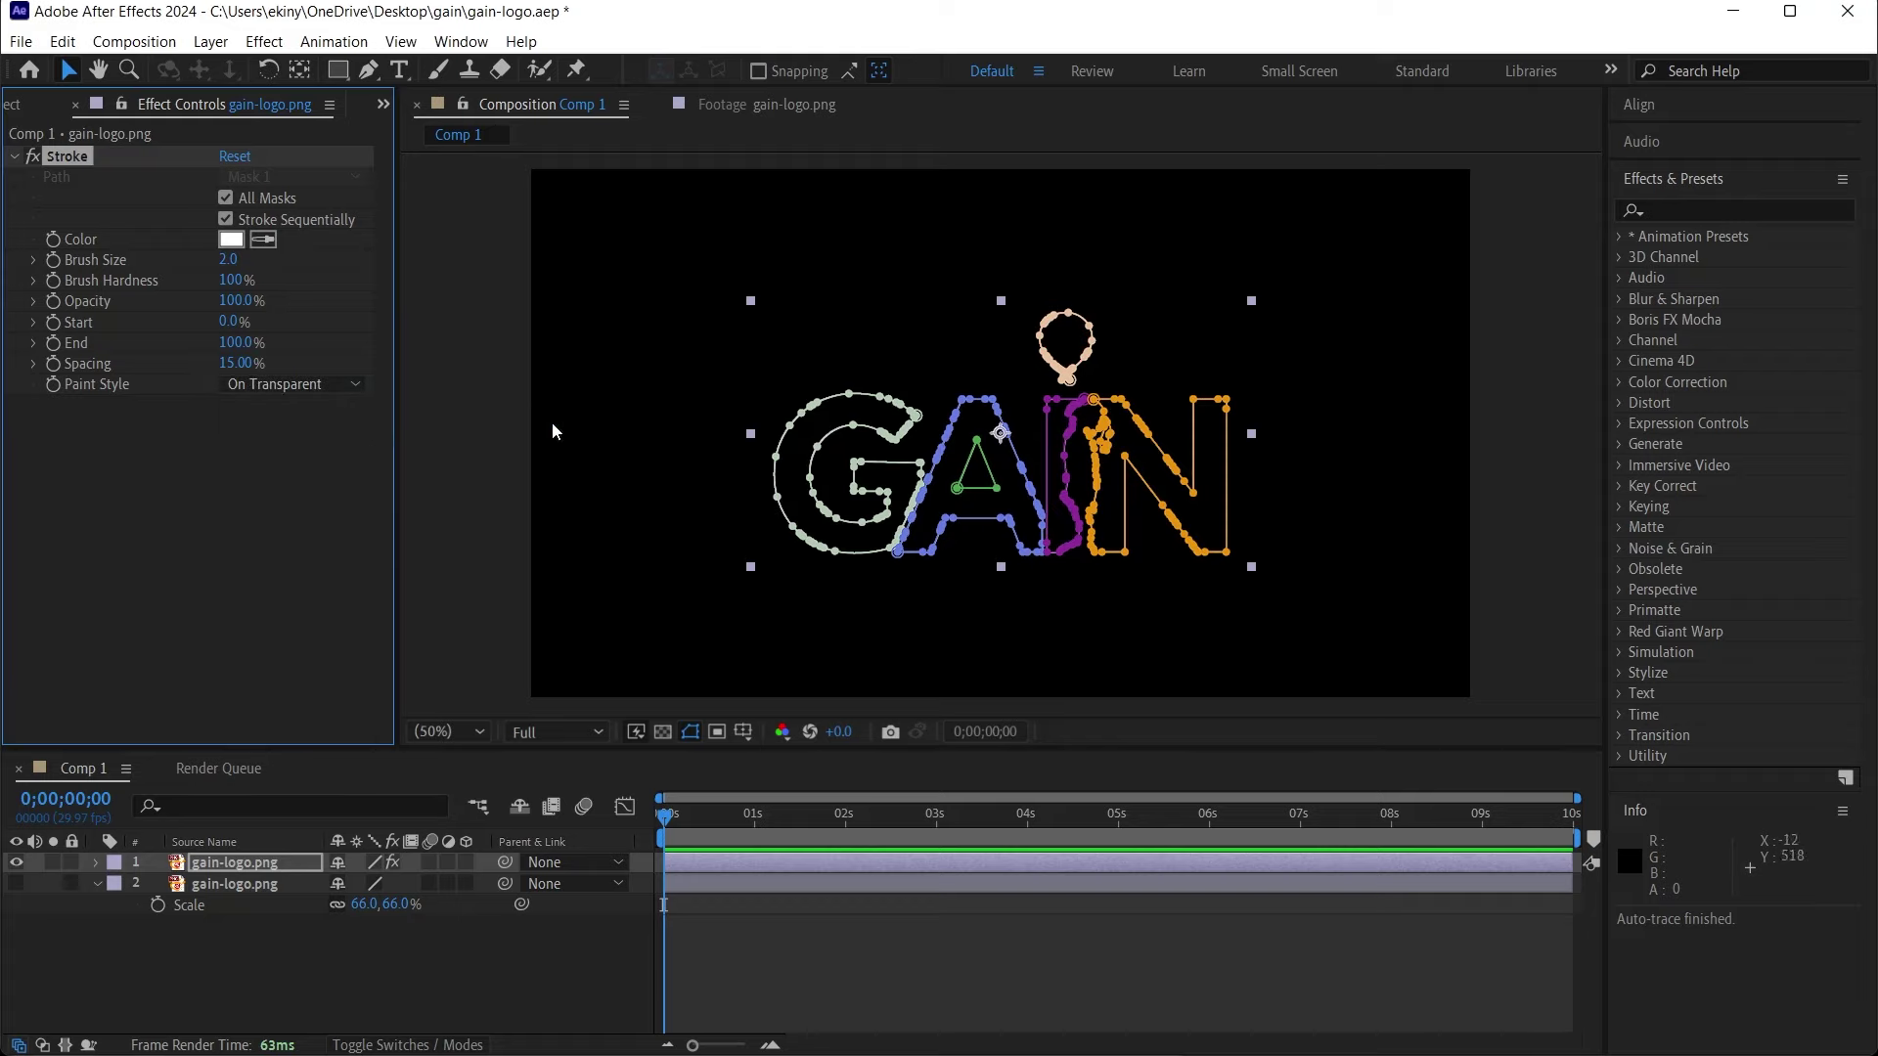
pyautogui.click(719, 485)
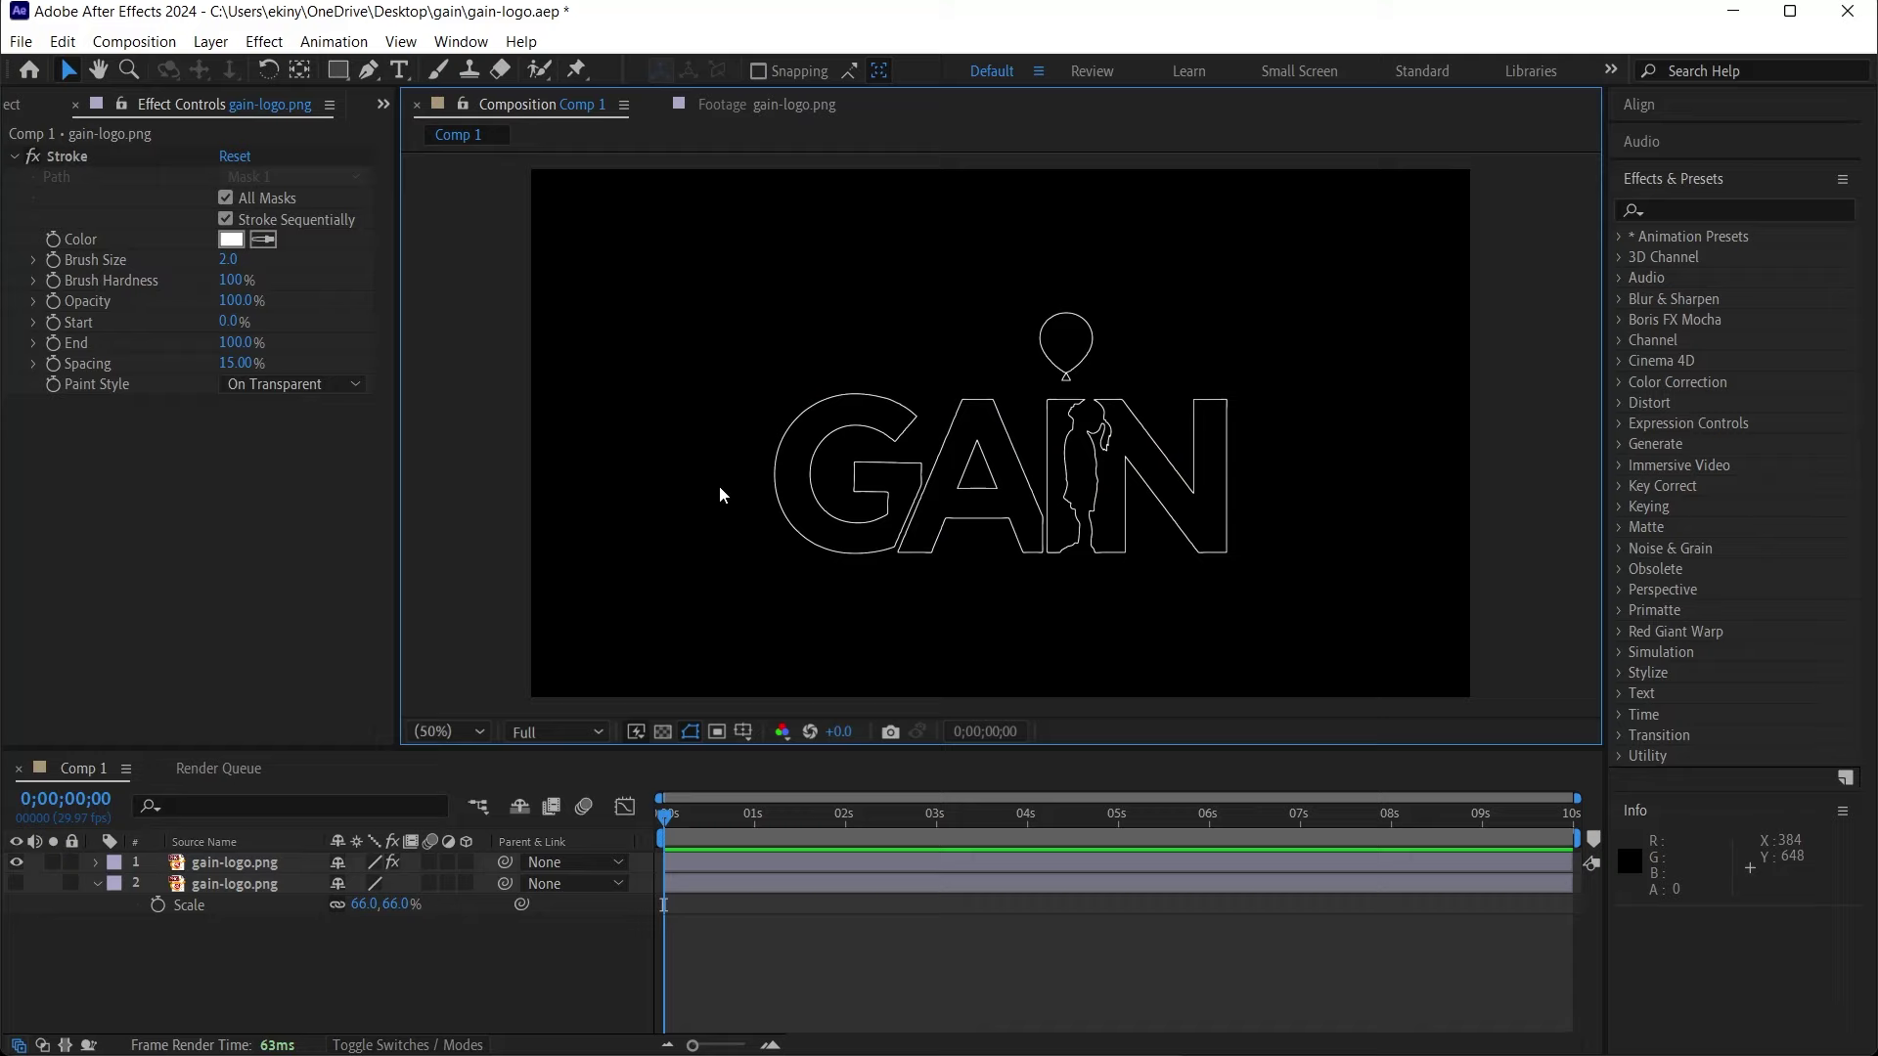
# Raise the Stroke Brush Size from 2.0 to 4.0 for a thicker outline.
pyautogui.click(225, 866)
pyautogui.moveTo(233, 260); pyautogui.dragTo(290, 453)
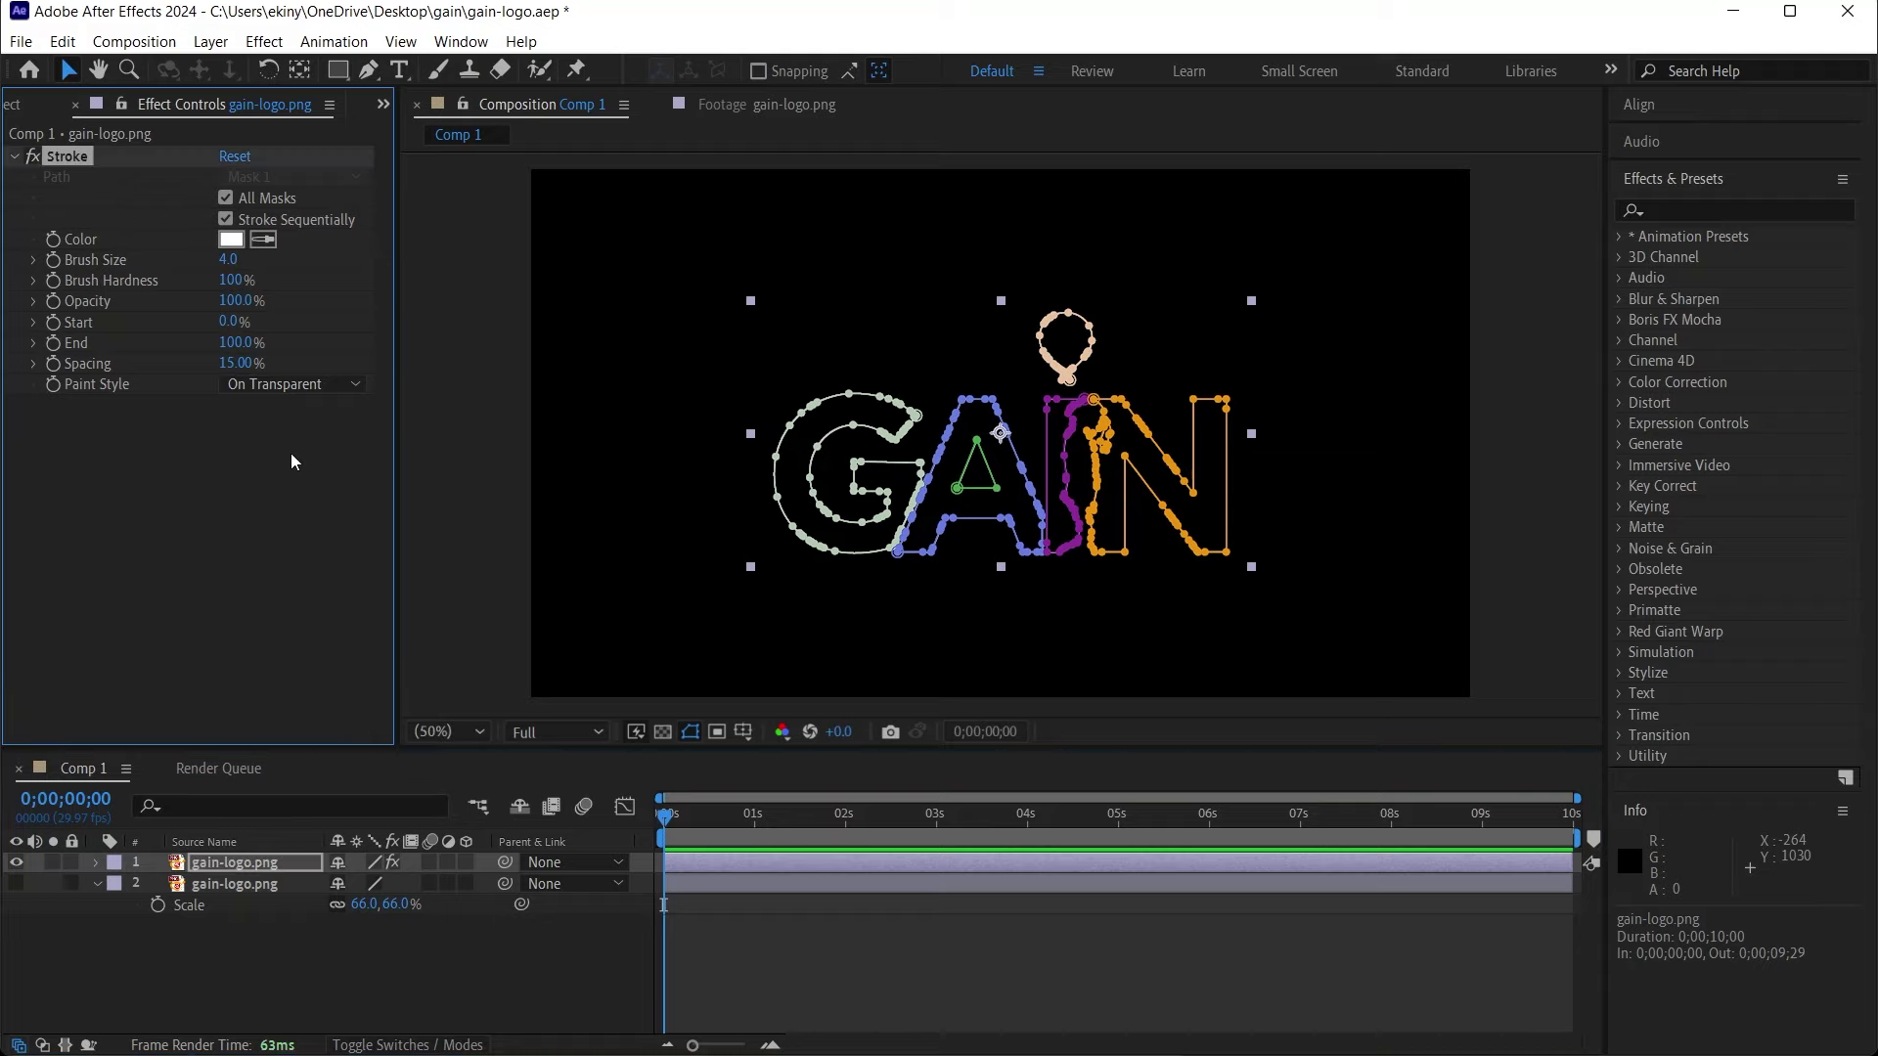
pyautogui.click(685, 475)
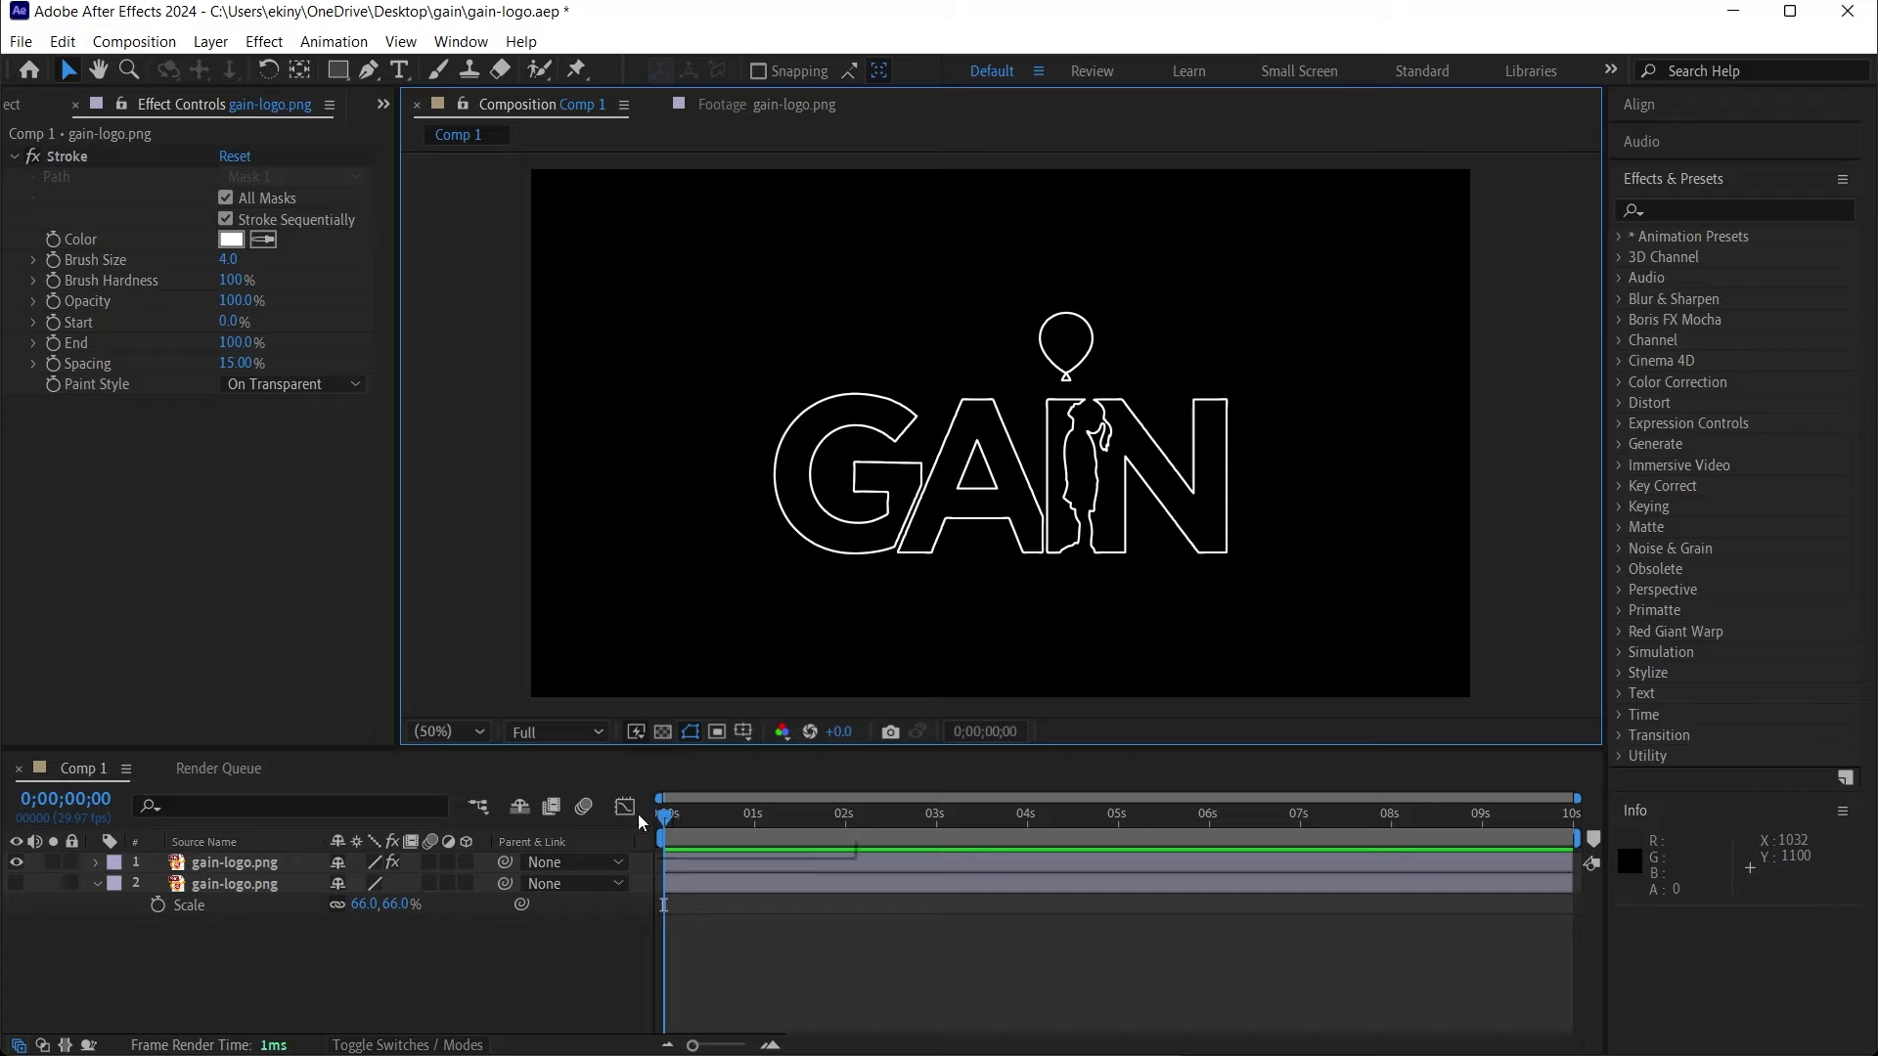
# Try Stroke End values of 68% and 50%, then set End to 0% to hide the outline.
pyautogui.click(77, 341)
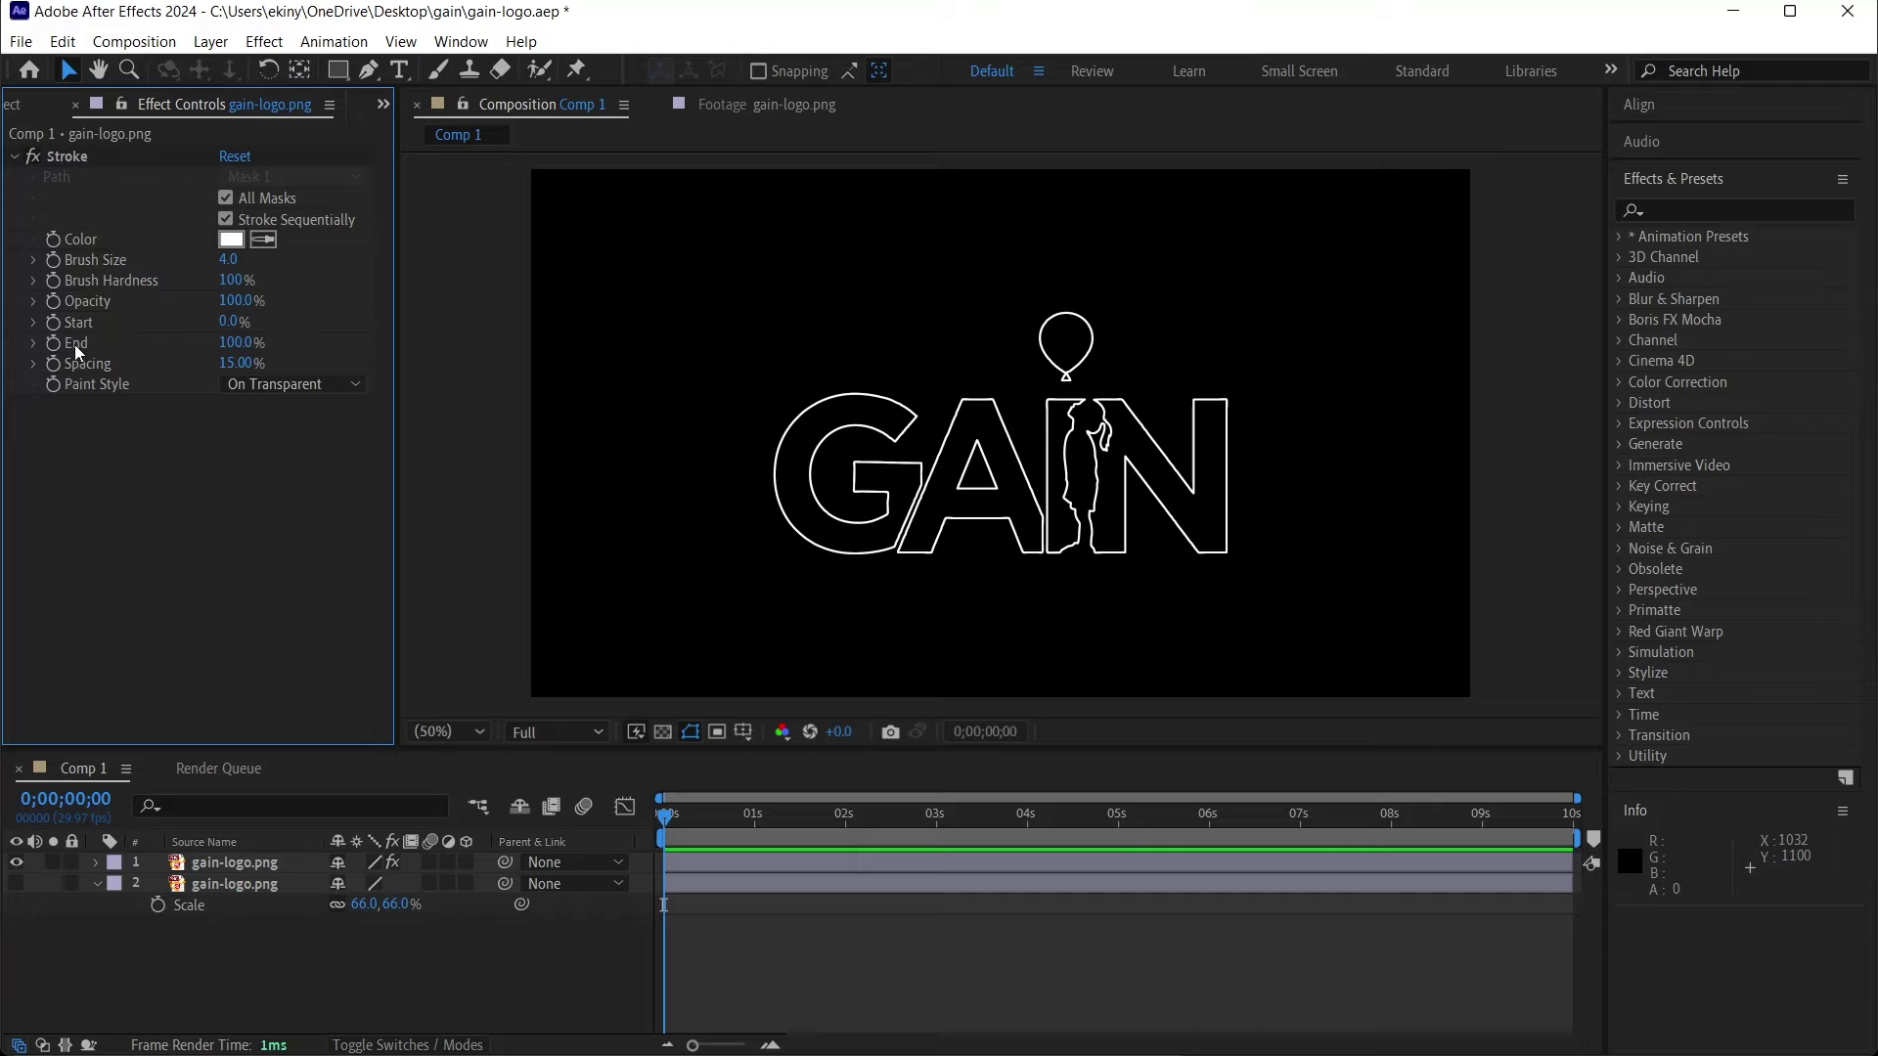
pyautogui.click(235, 342)
pyautogui.write('68')
pyautogui.press('Return')
pyautogui.click(235, 342)
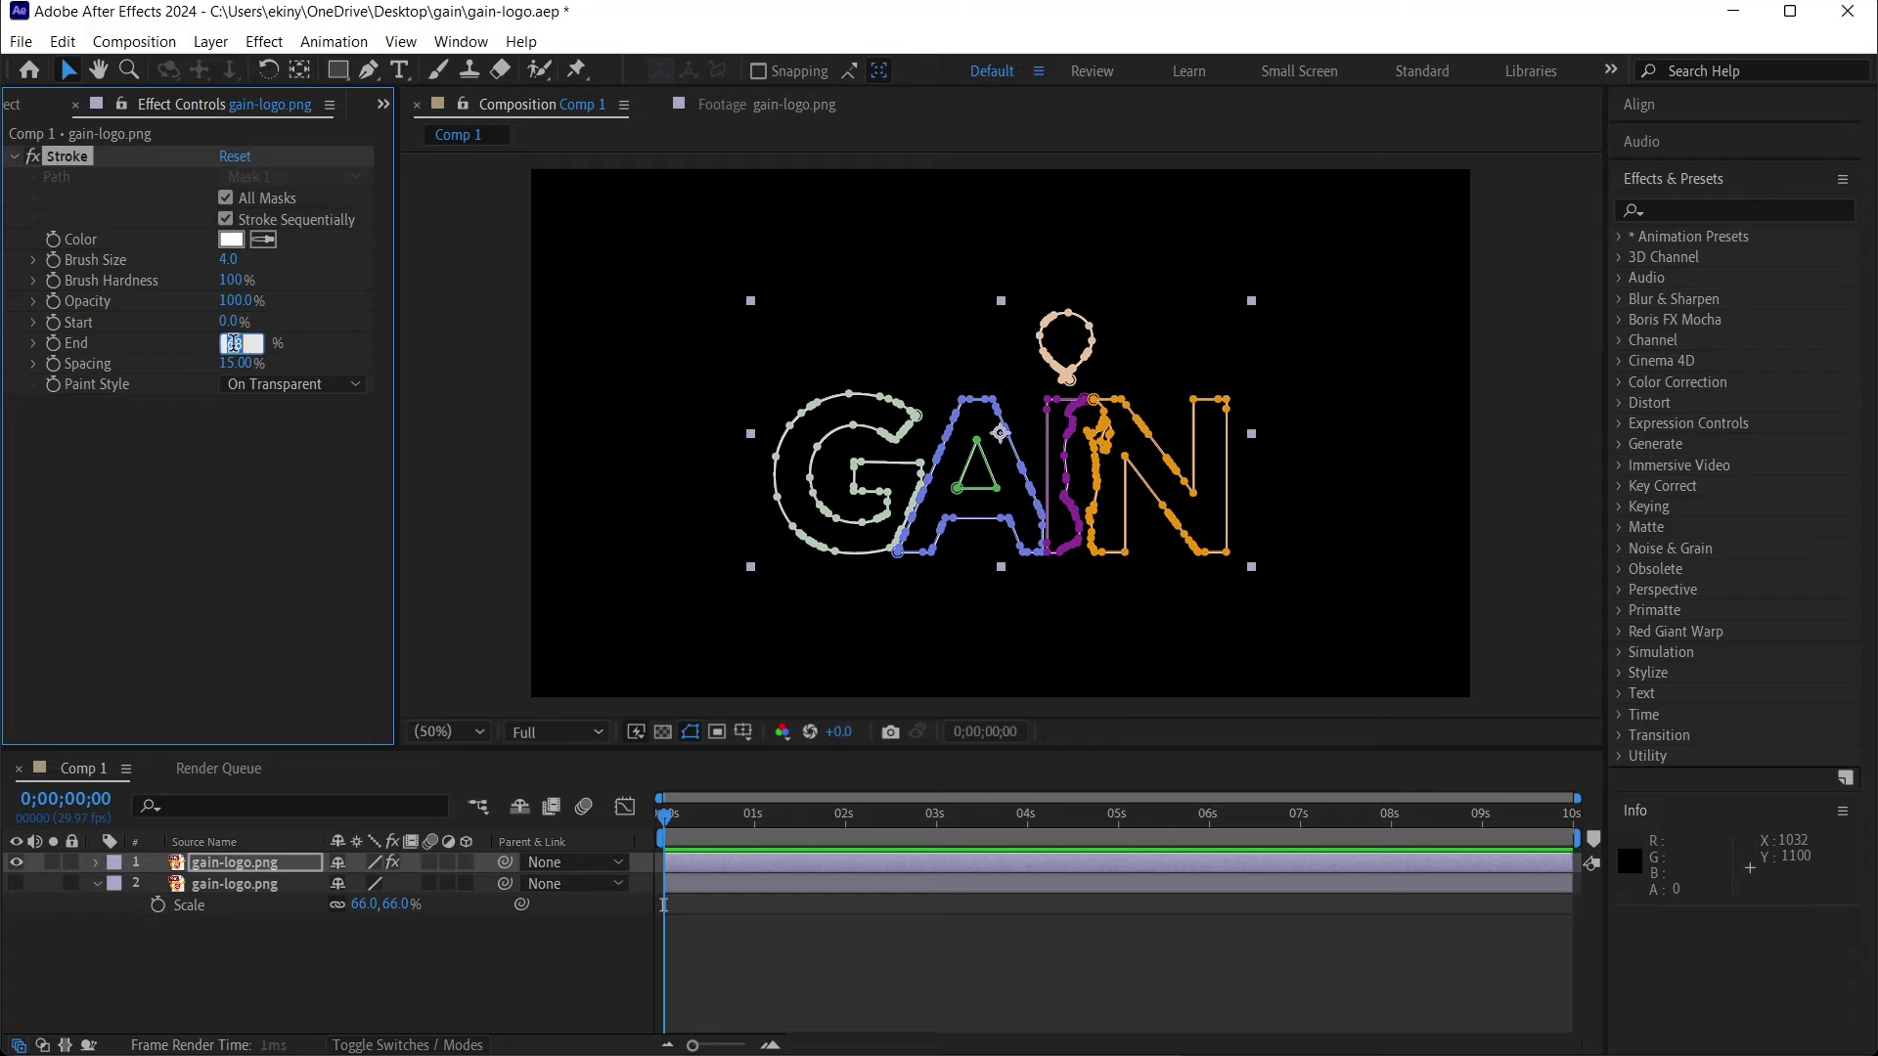
pyautogui.write('50')
pyautogui.press('Return')
pyautogui.click(544, 659)
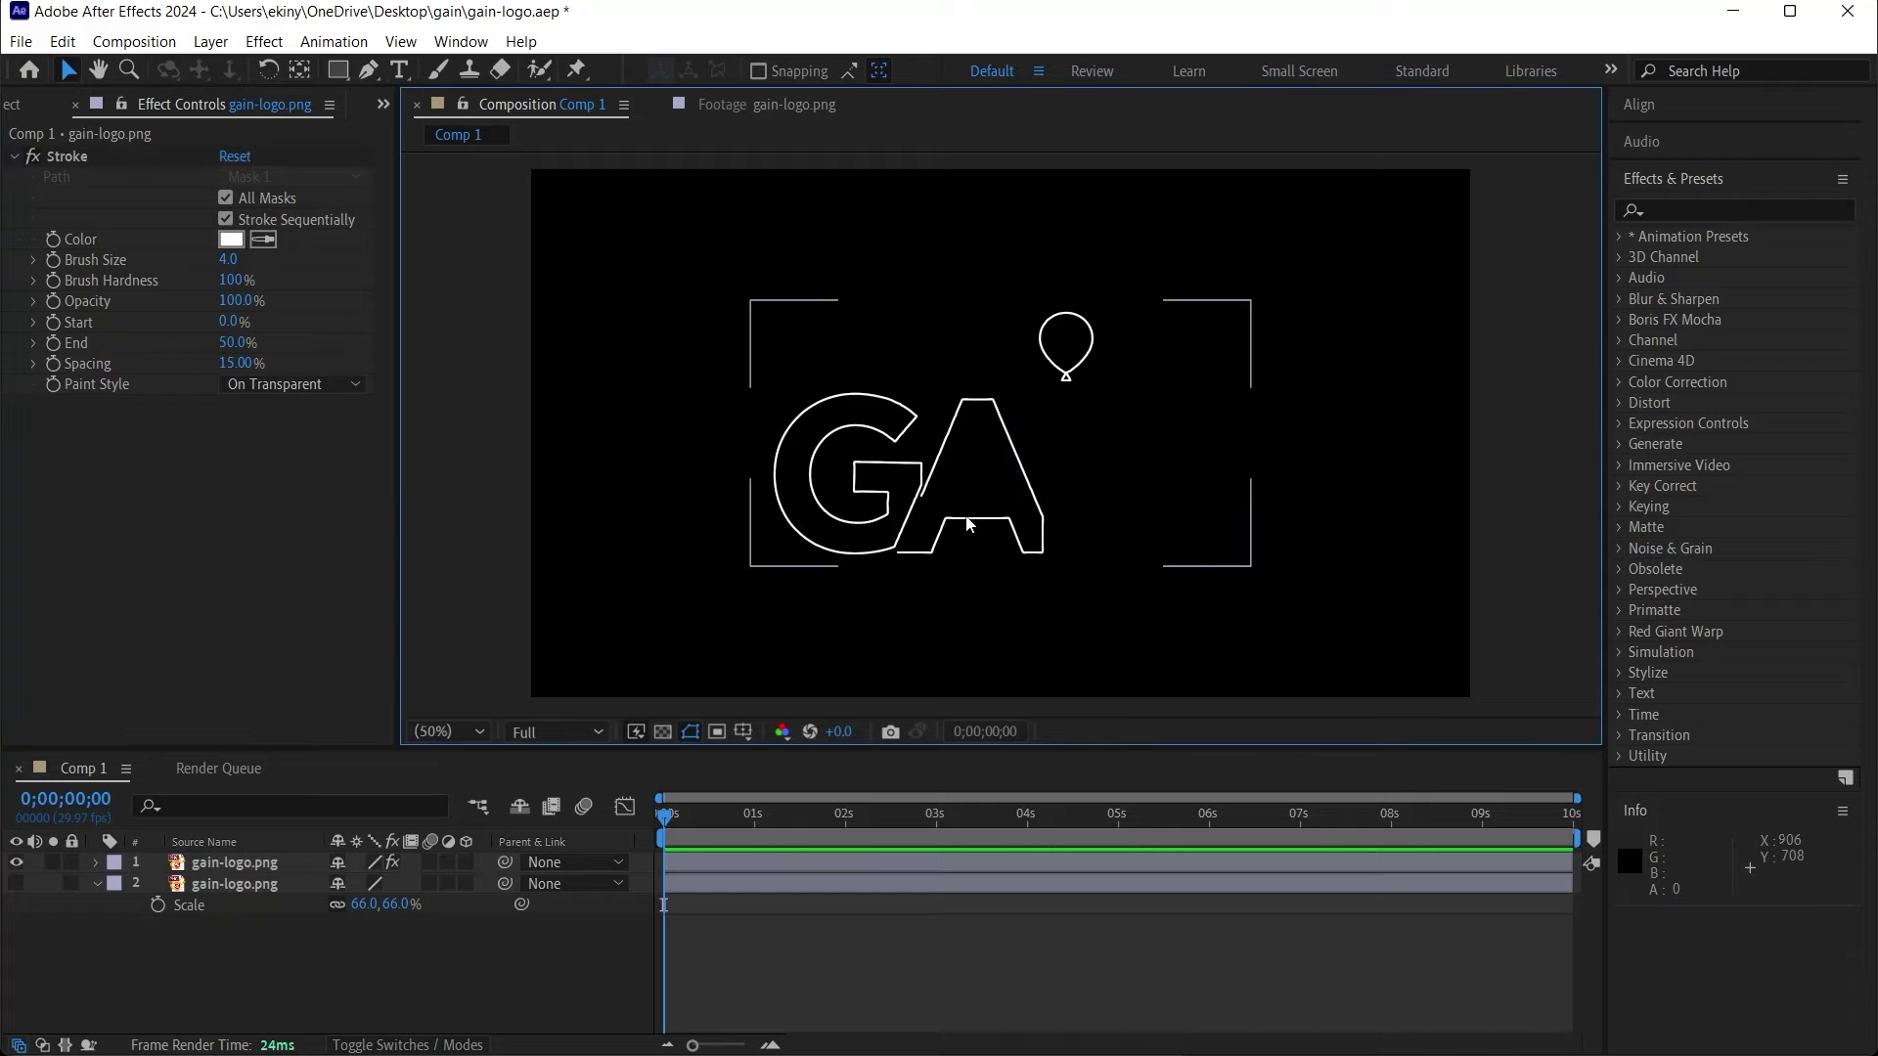
pyautogui.moveTo(234, 342); pyautogui.dragTo(298, 337)
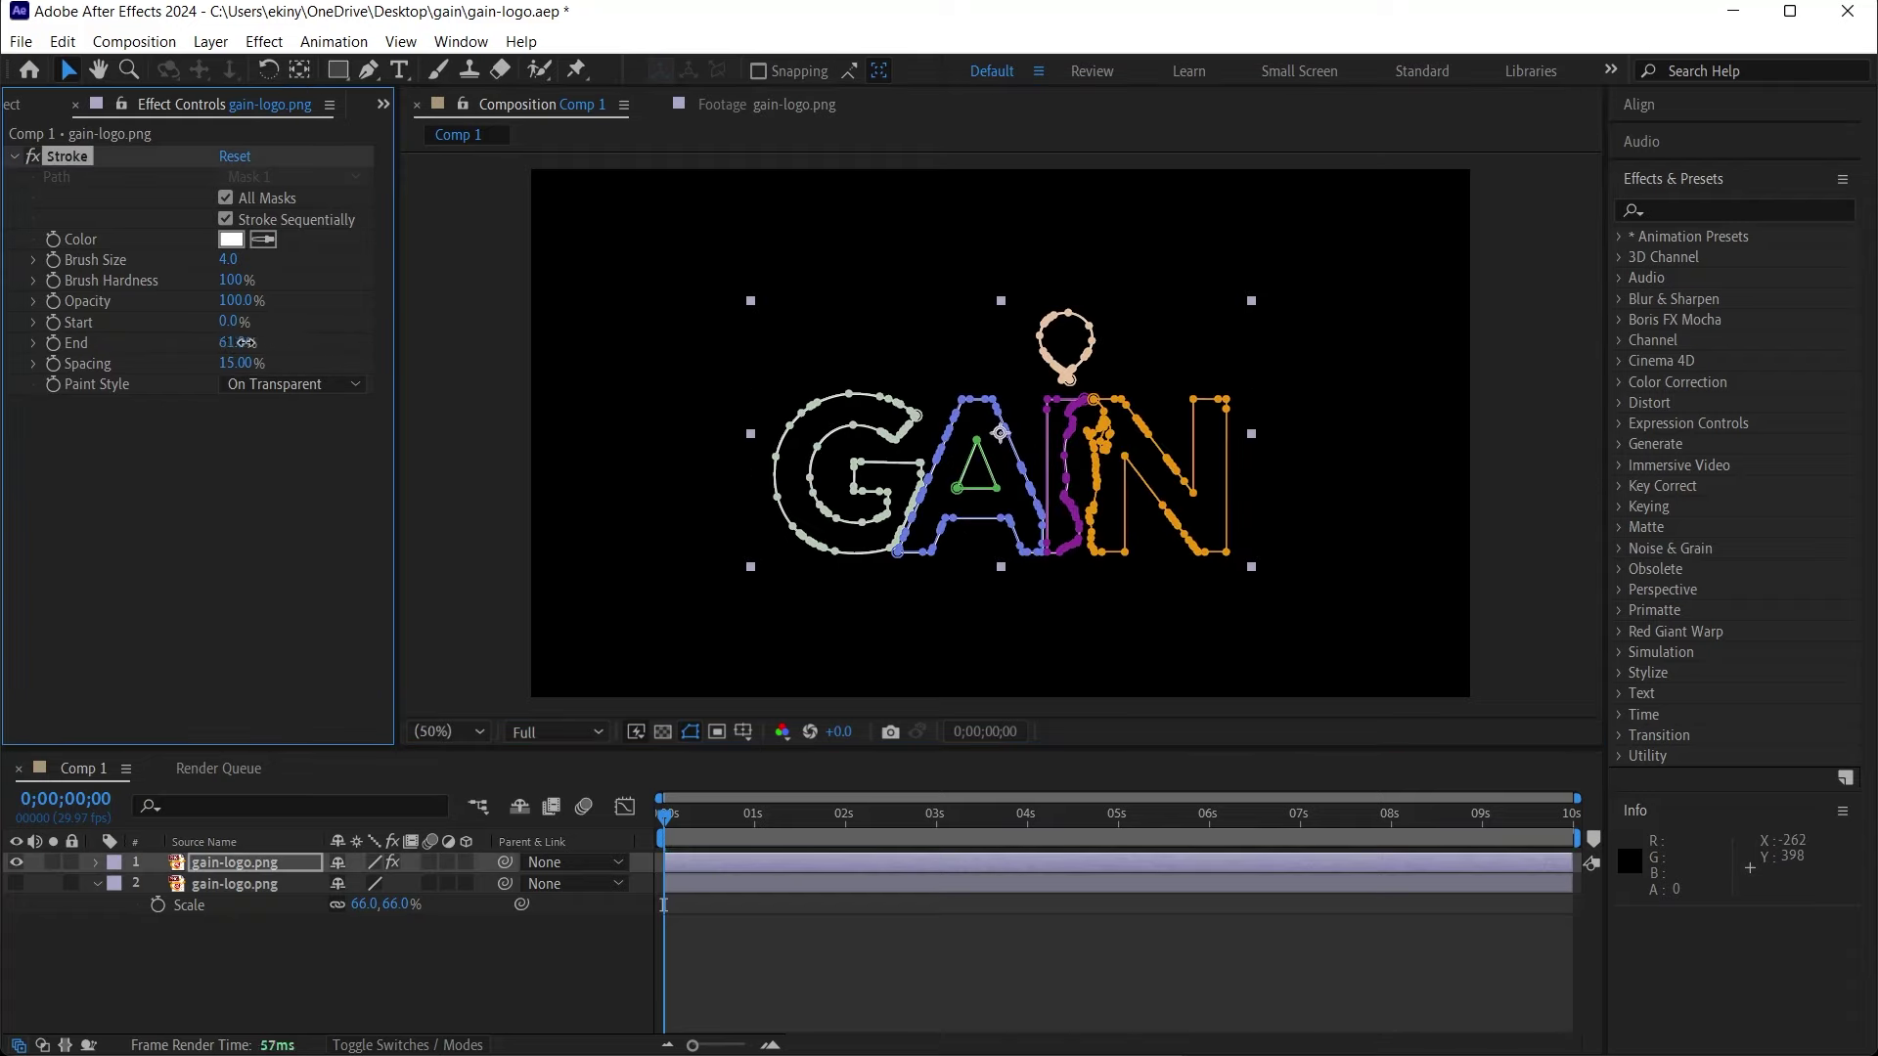
pyautogui.click(232, 343)
pyautogui.write('0')
pyautogui.press('Return')
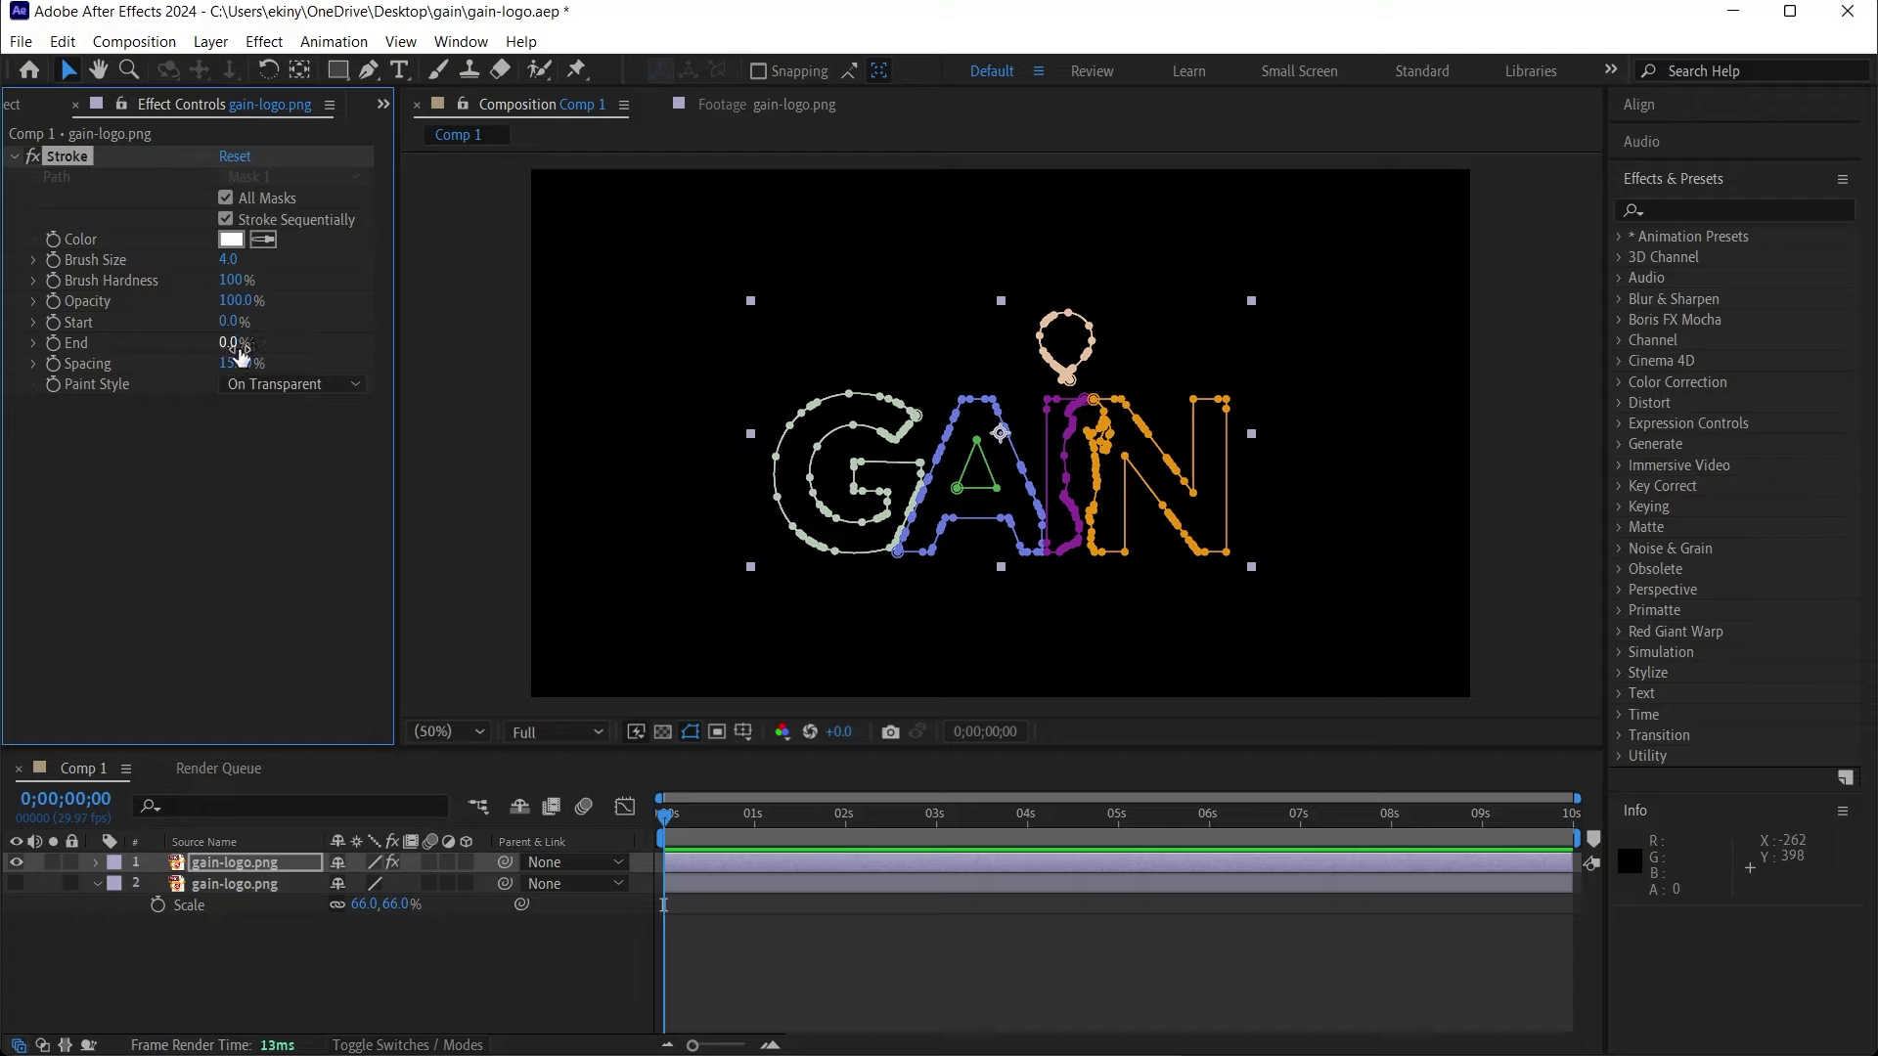
pyautogui.click(607, 532)
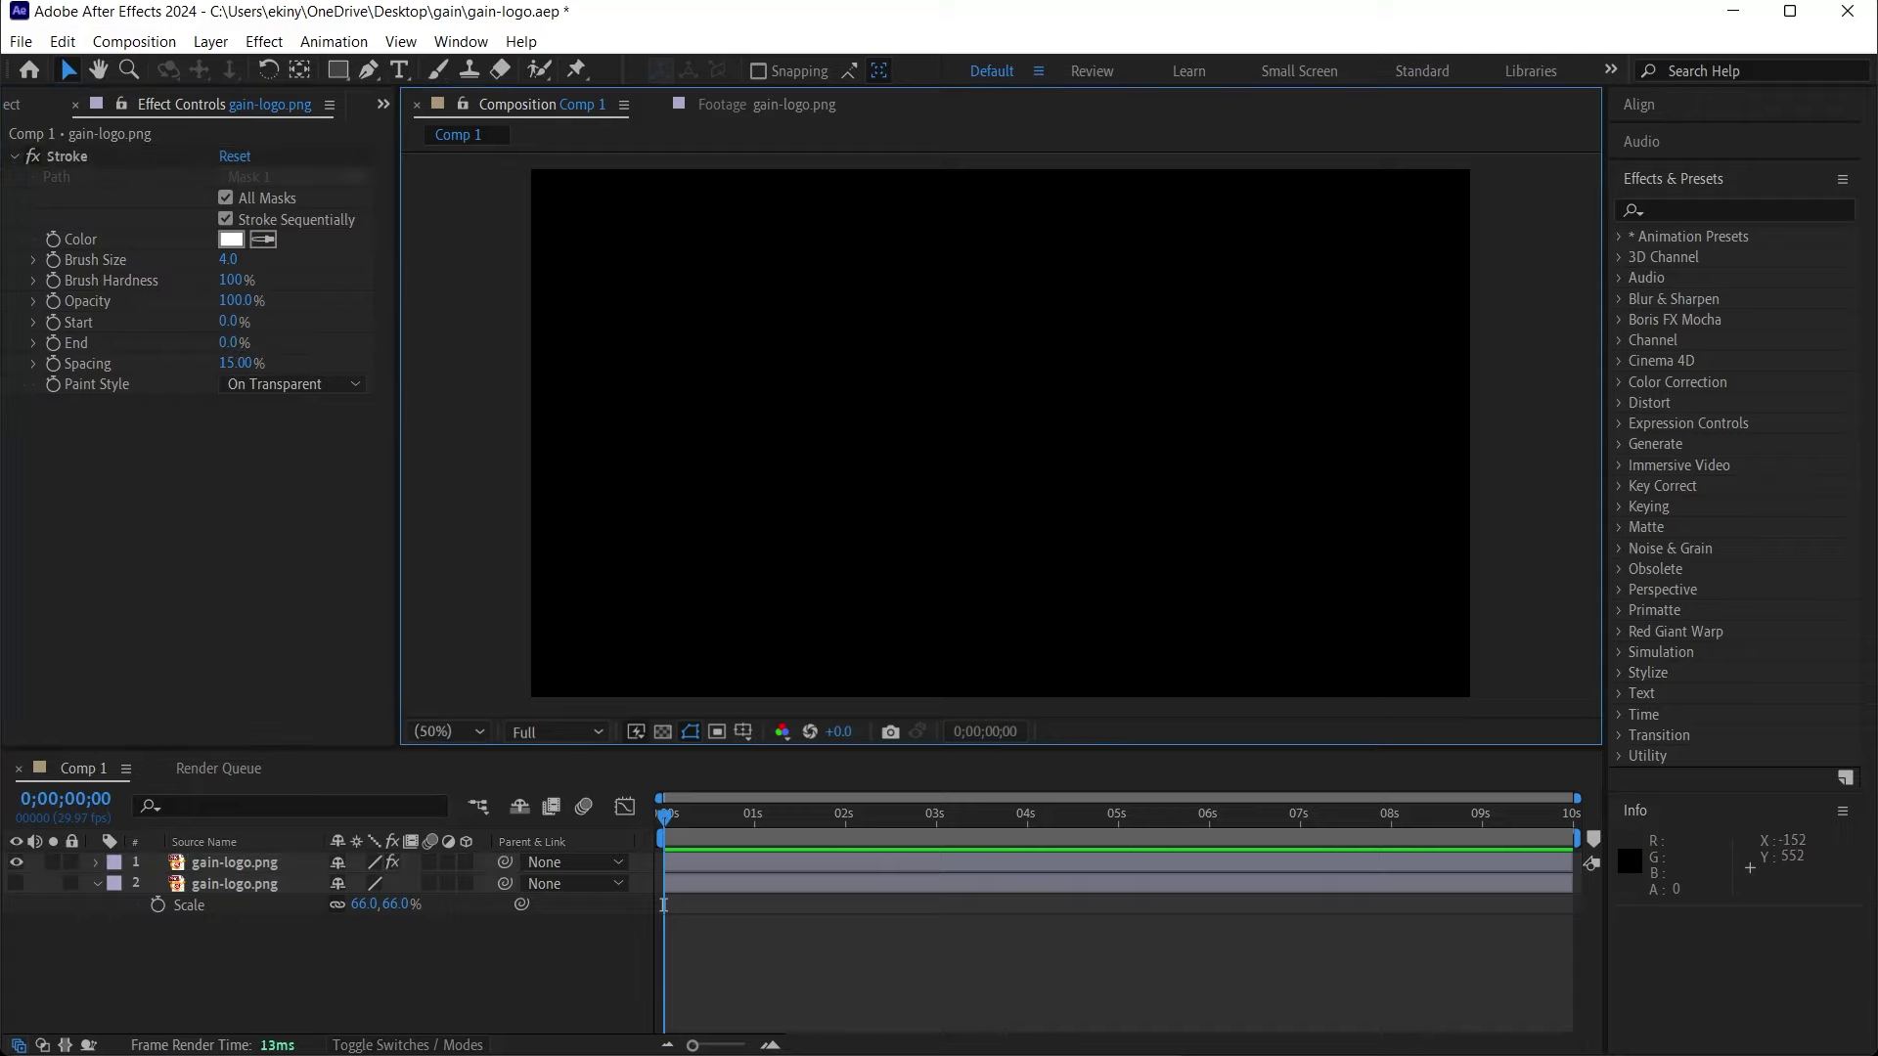
# Twirl open the top layer's Effects > Stroke properties in the timeline and select End.
pyautogui.click(207, 860)
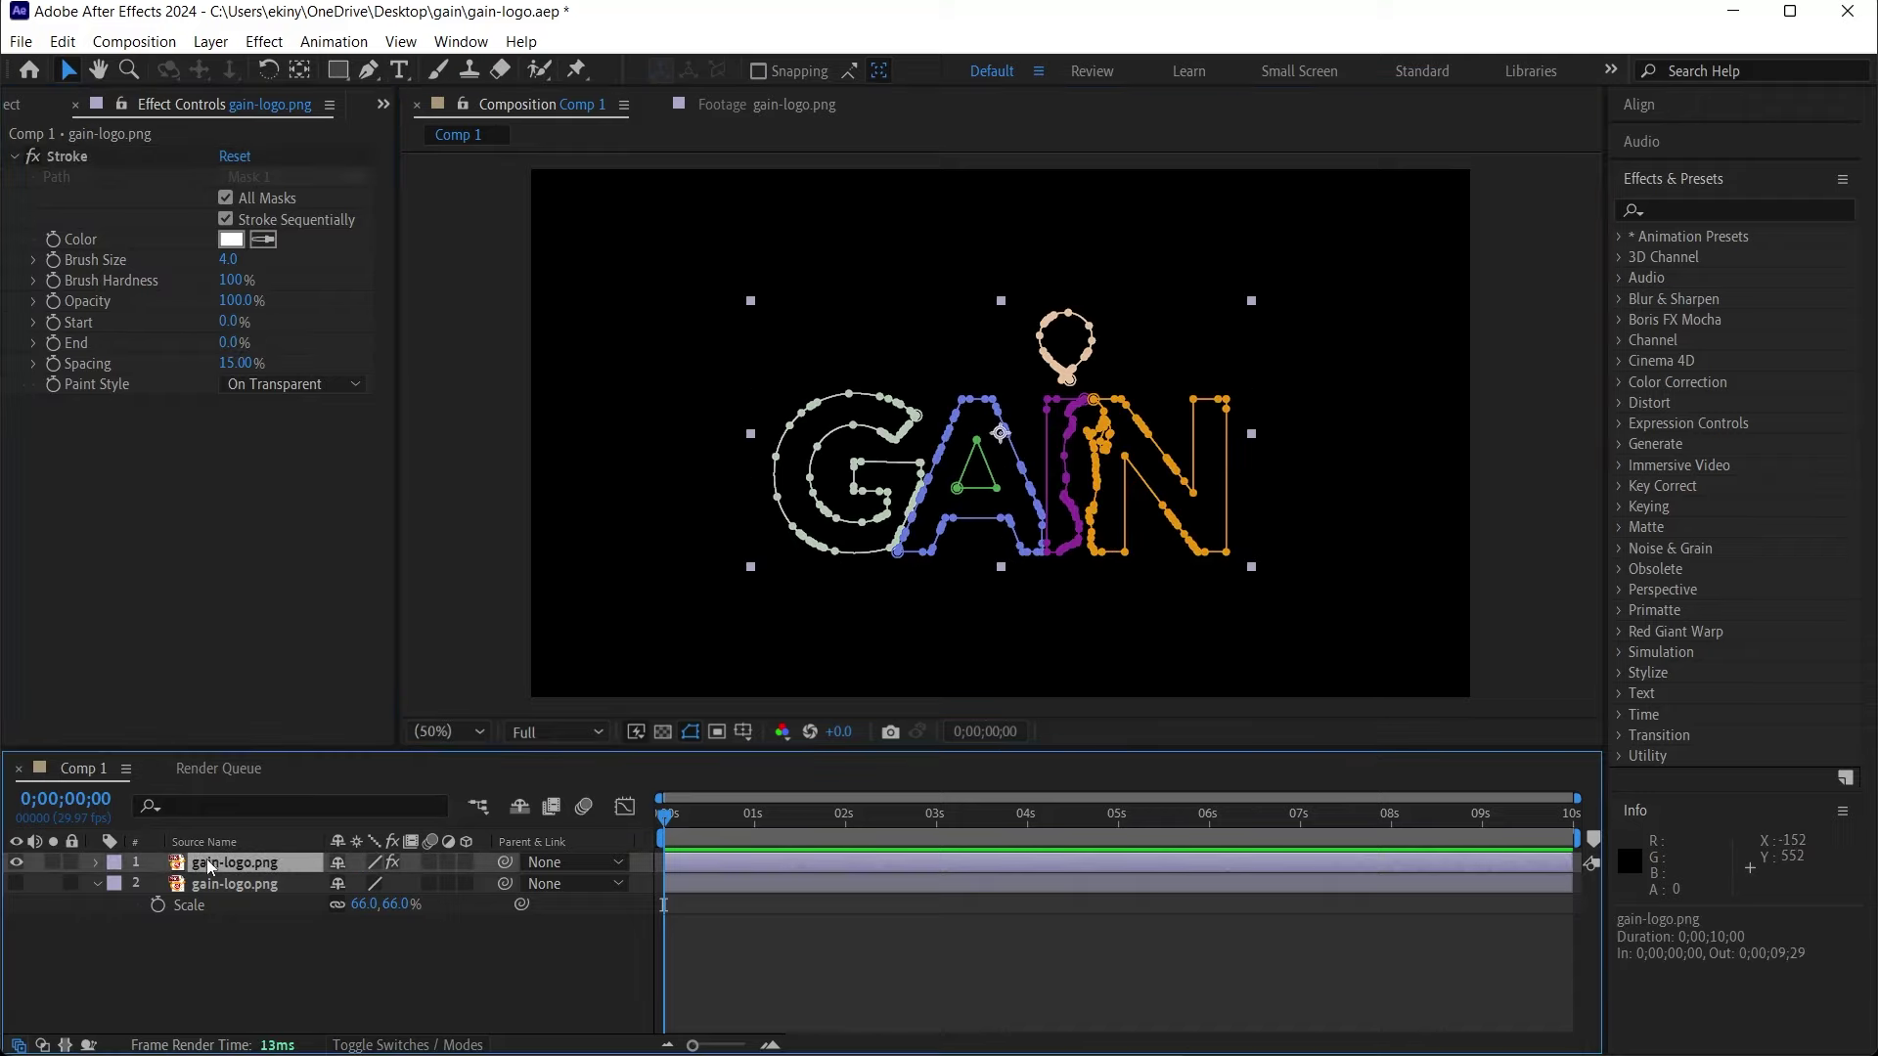
pyautogui.click(97, 862)
pyautogui.click(116, 905)
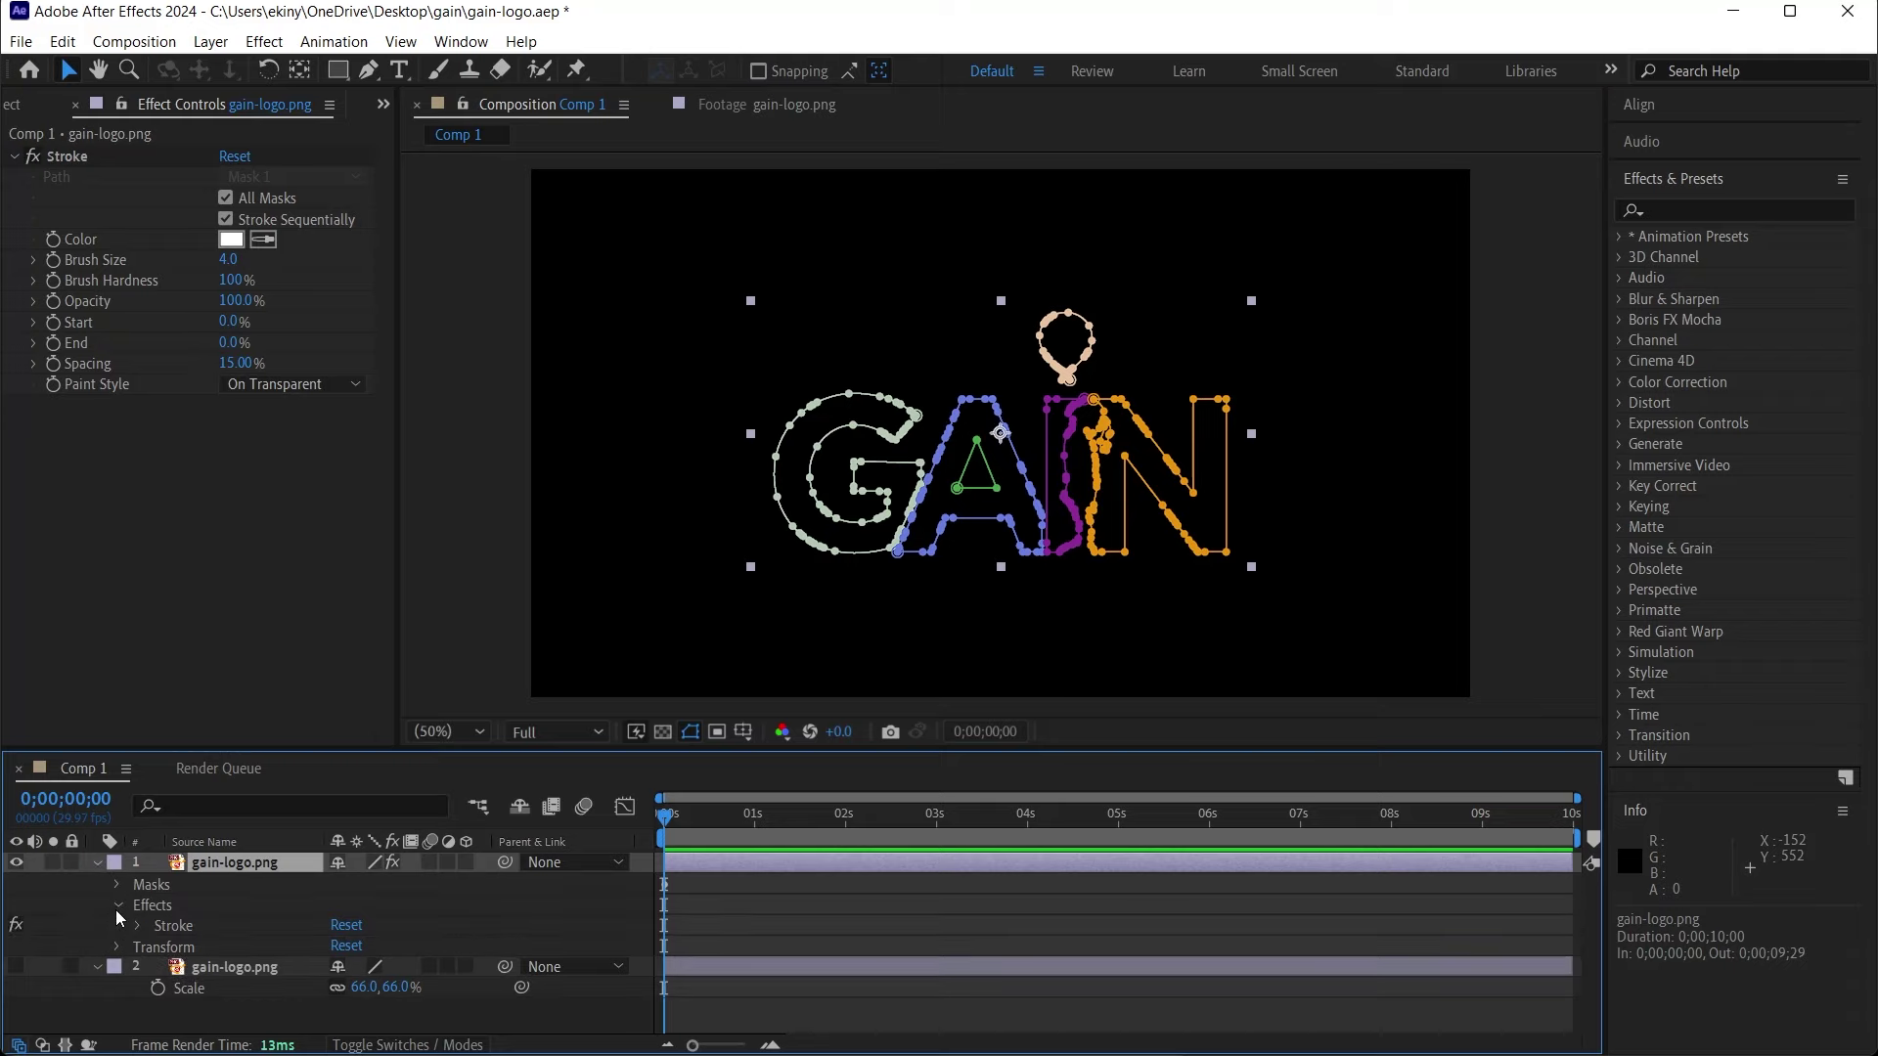
pyautogui.click(139, 926)
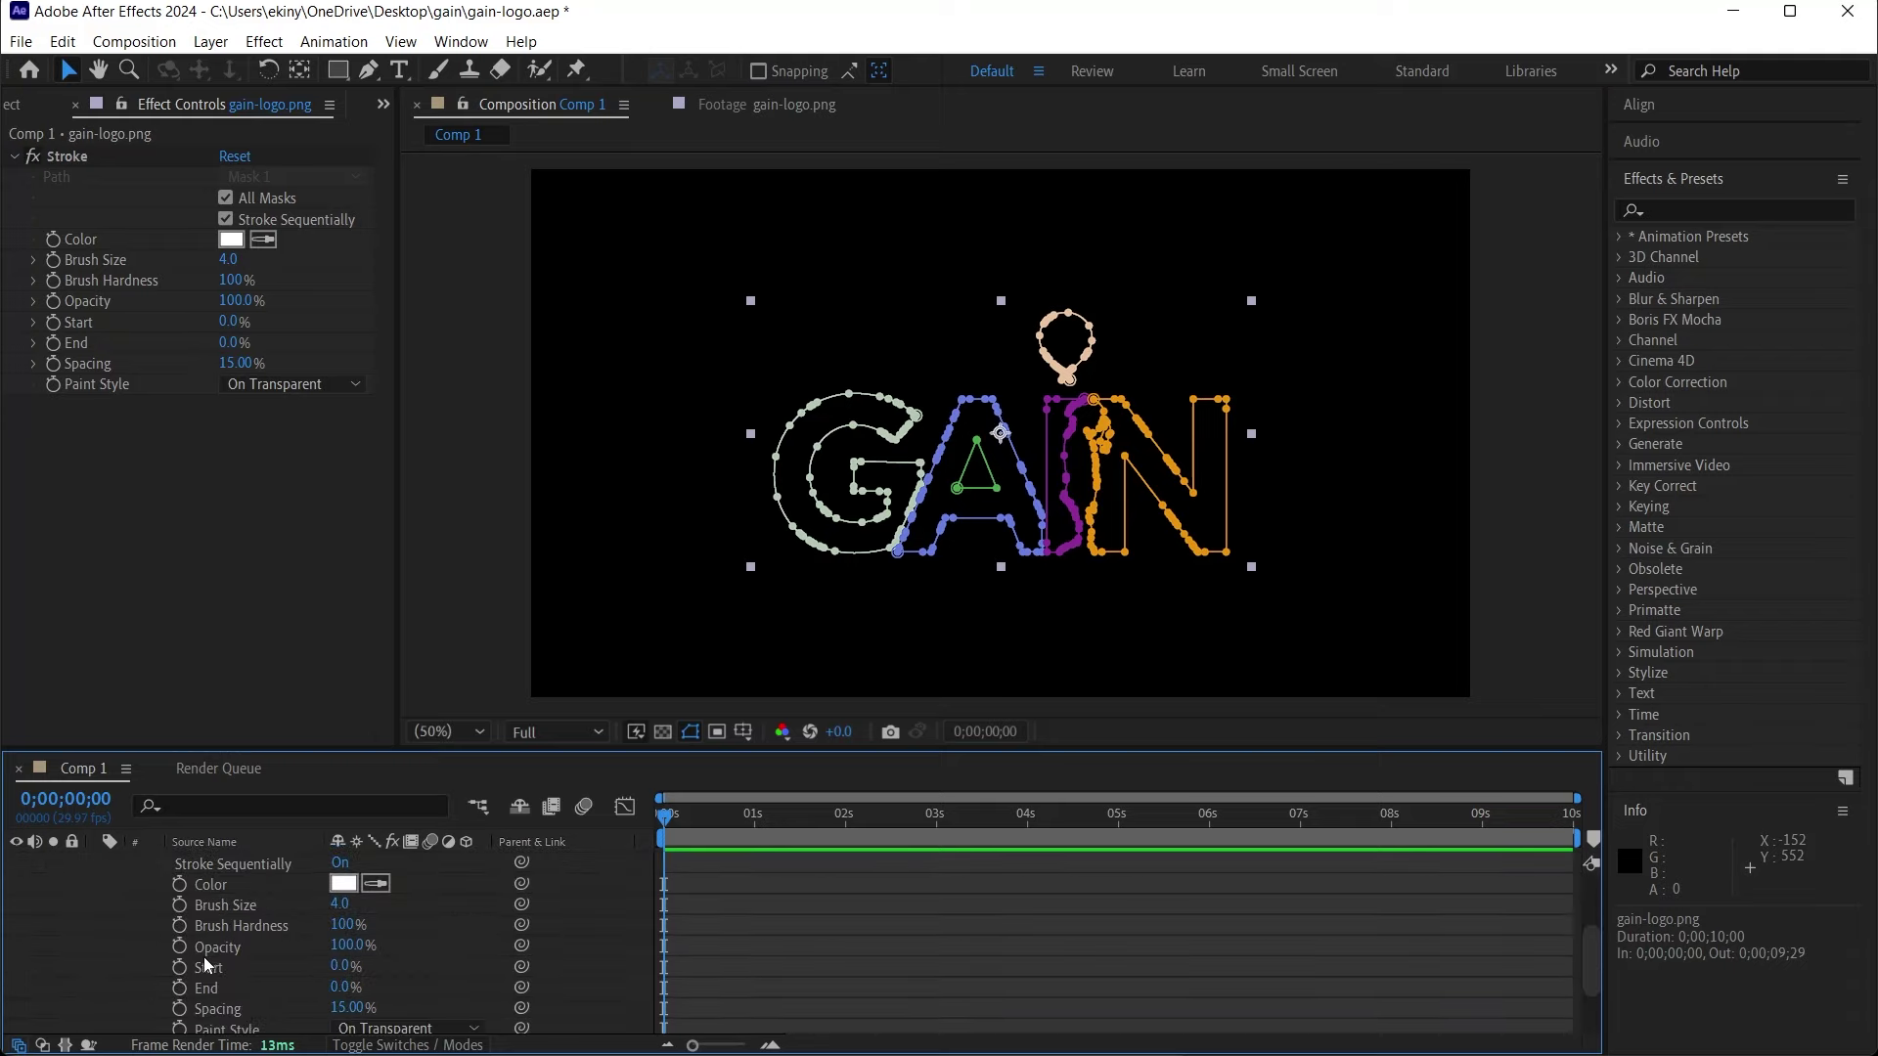
pyautogui.scroll(-3, 203, 957)
pyautogui.click(207, 927)
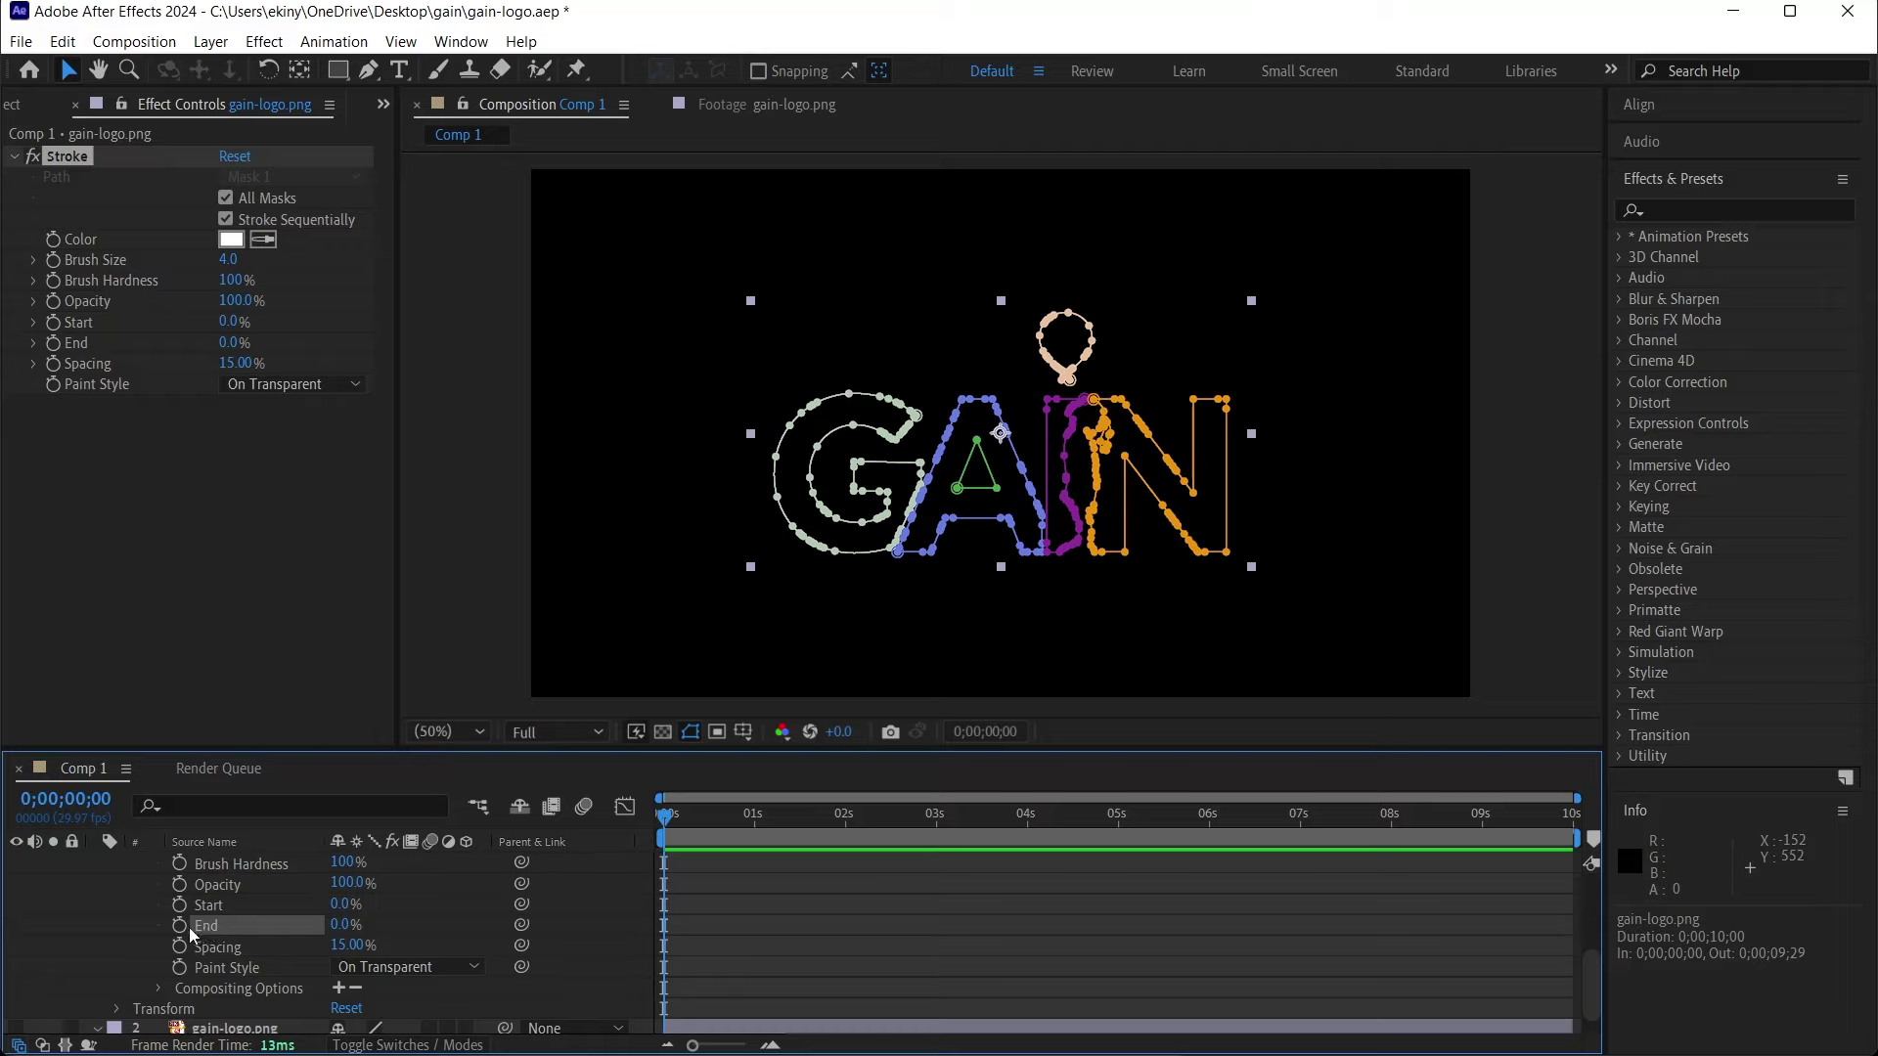
# Keyframe Stroke End at 0% at 0s and 100% at 0;00;02;00.
pyautogui.click(179, 926)
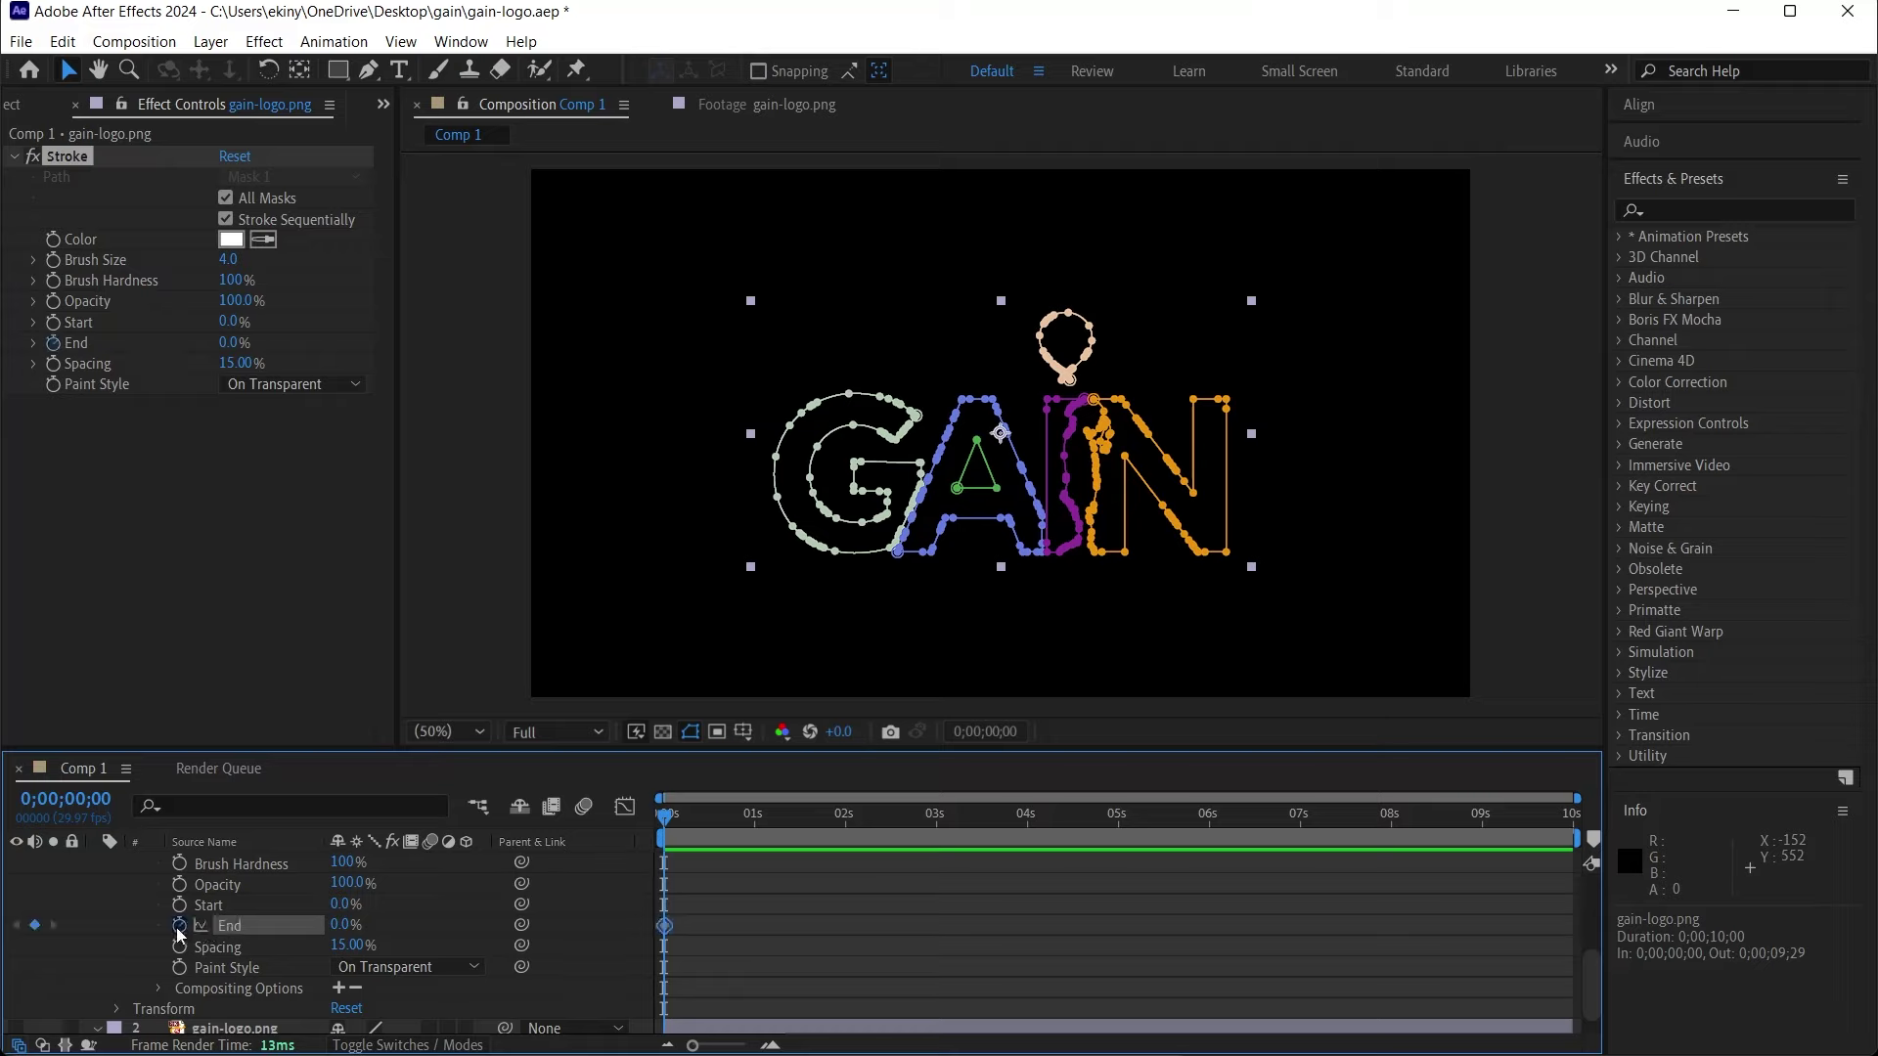
pyautogui.click(664, 925)
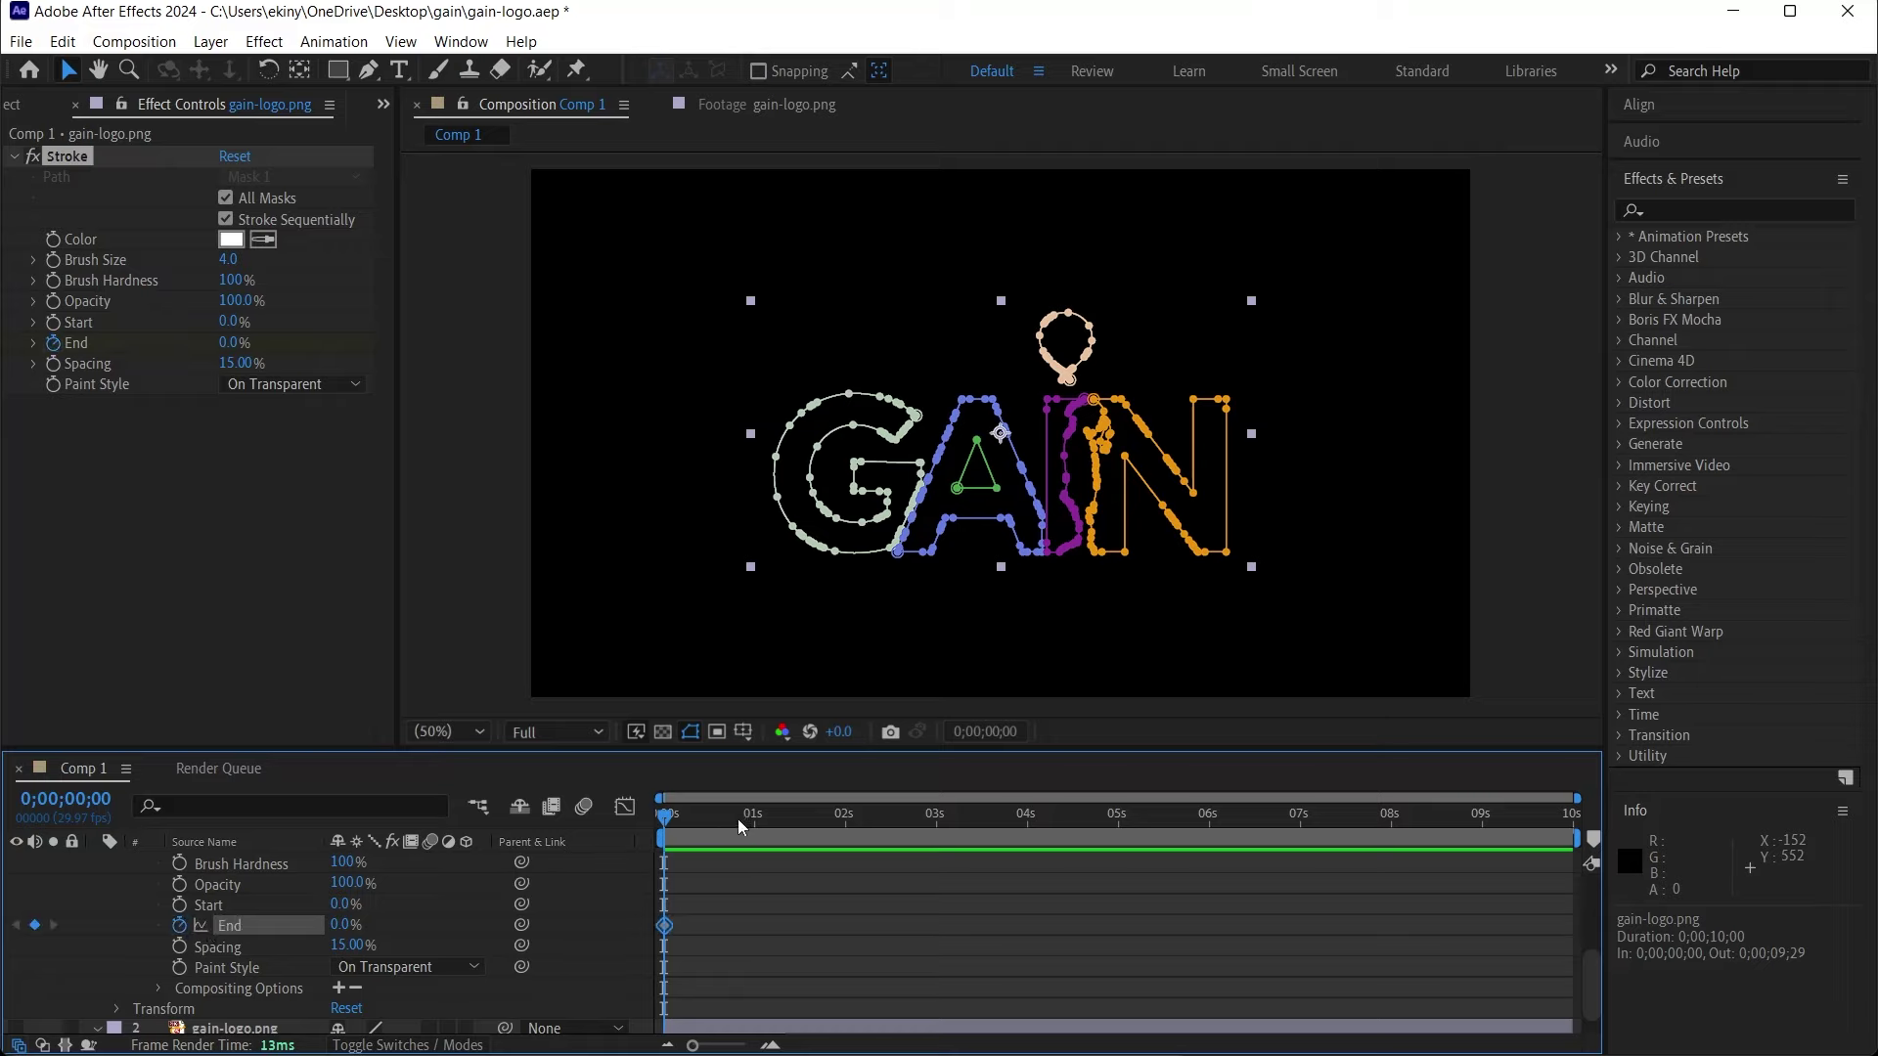
pyautogui.click(843, 826)
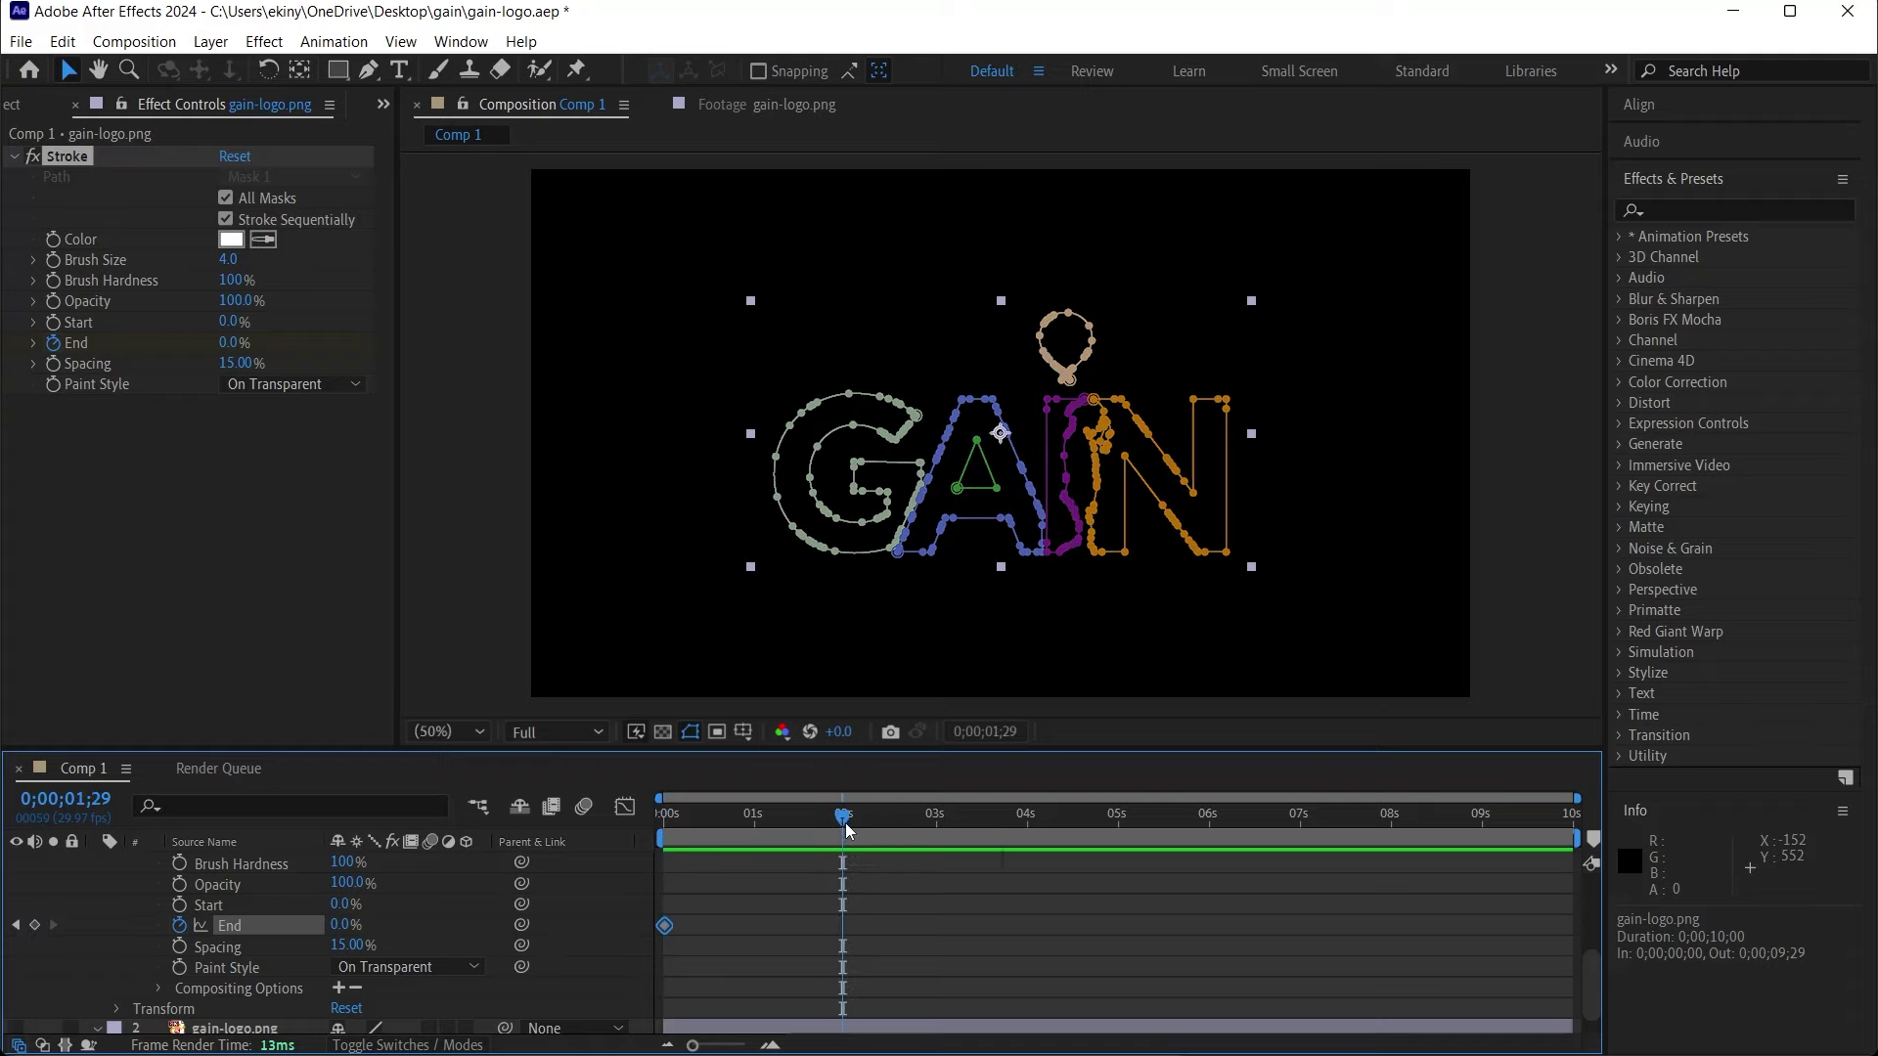
pyautogui.click(847, 829)
pyautogui.click(340, 926)
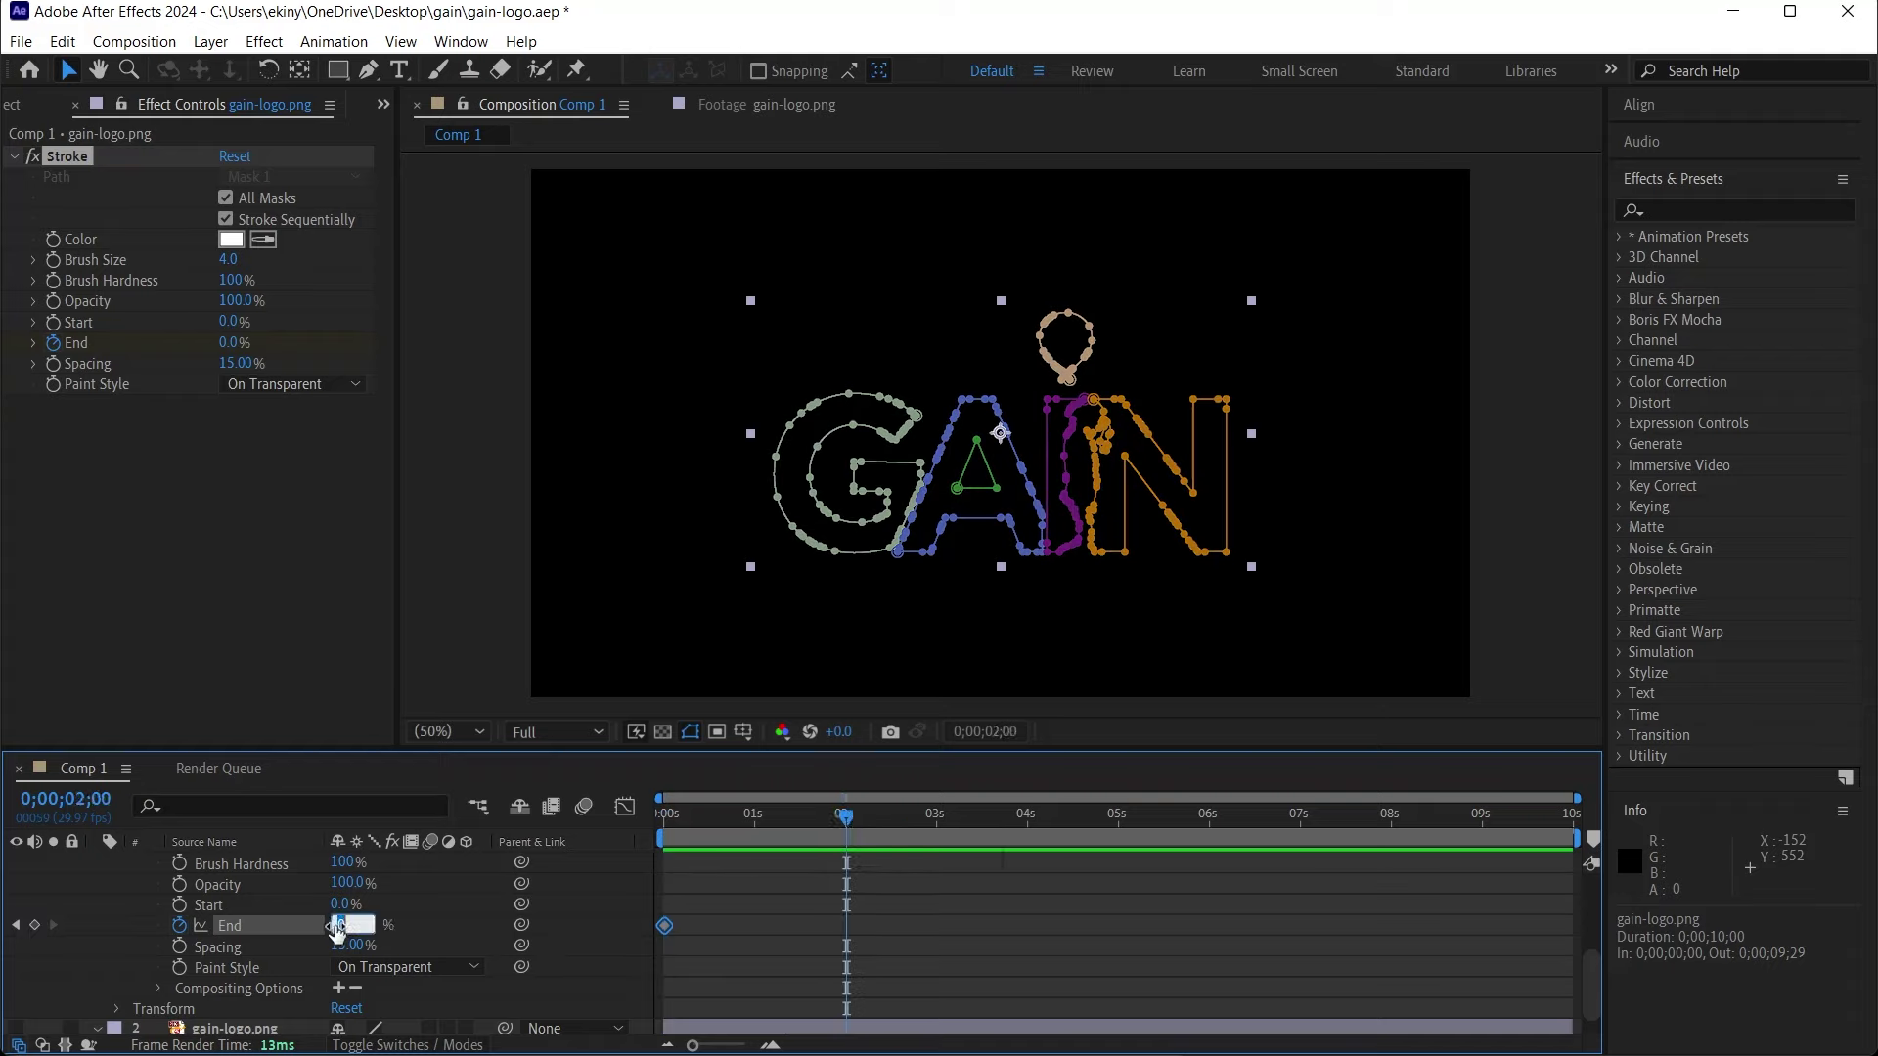
pyautogui.write('100')
pyautogui.press('Return')
# Jump back to the start and preview the outline drawing on.
pyautogui.press('Home')
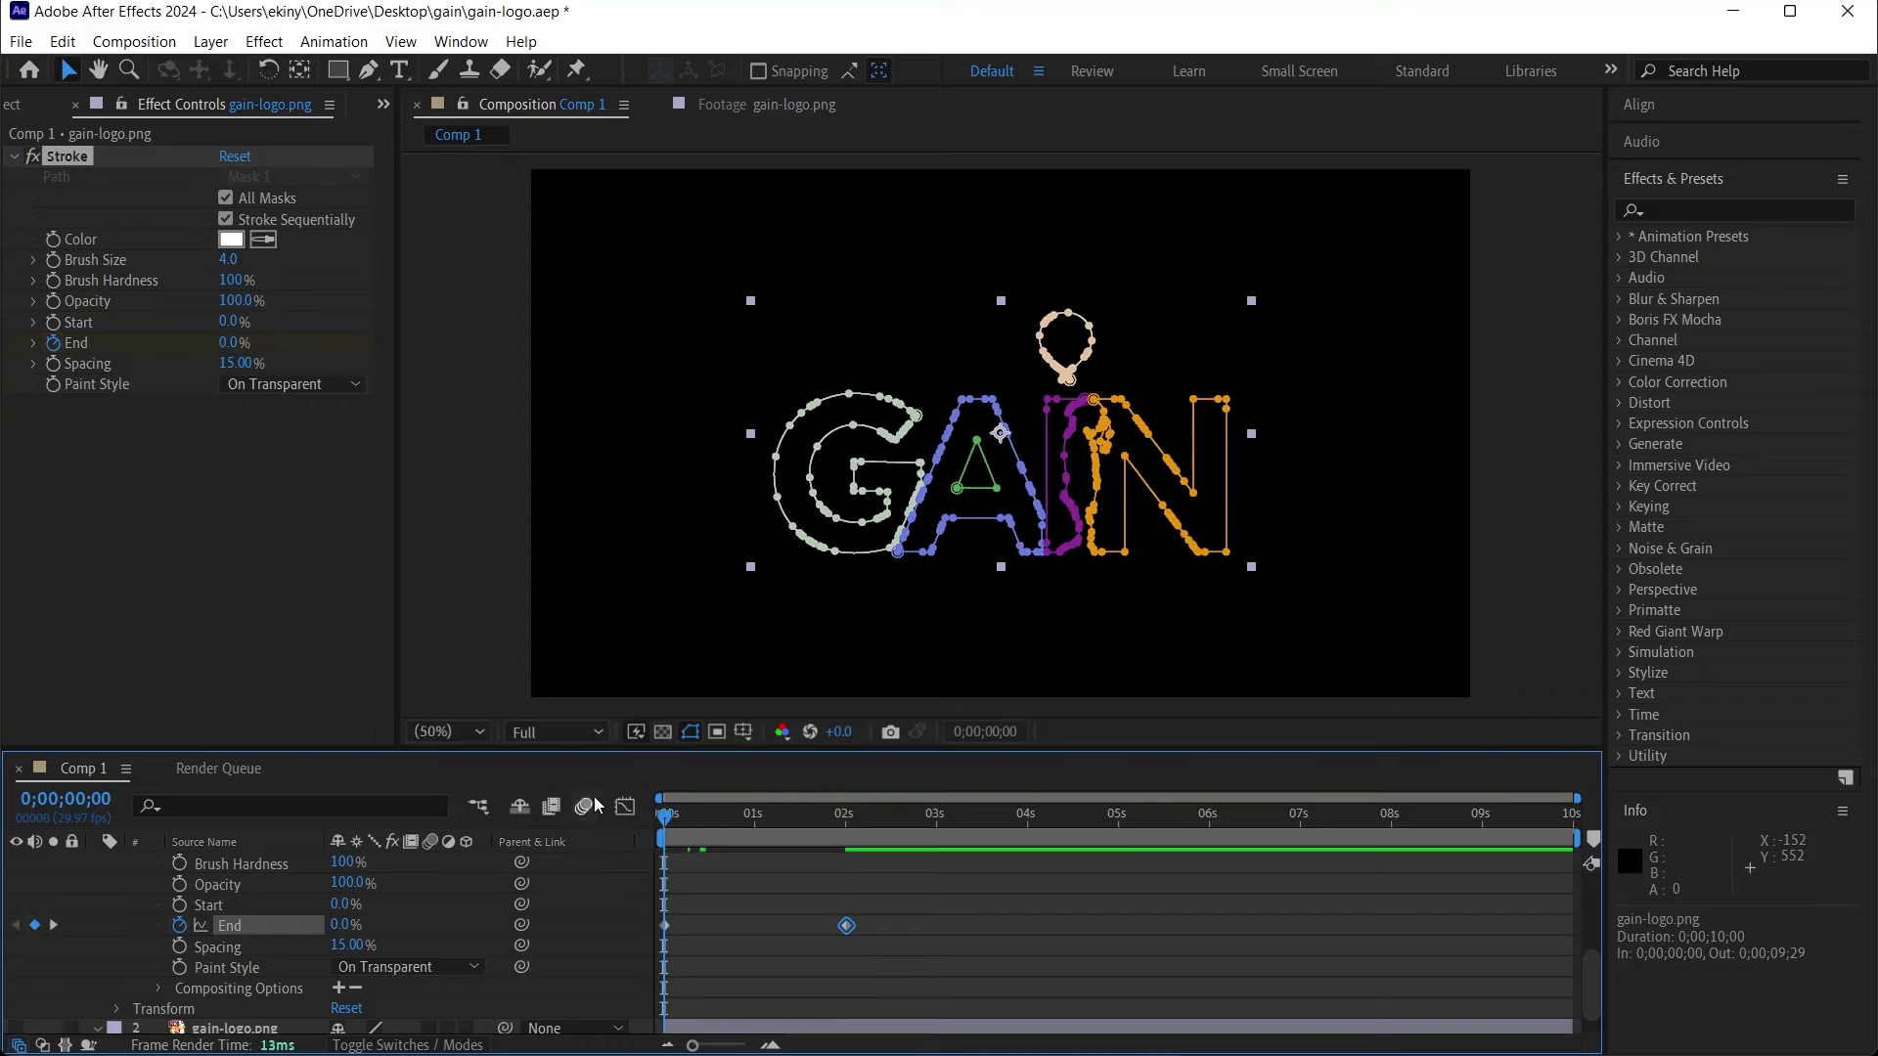
pyautogui.click(474, 626)
pyautogui.press('space')
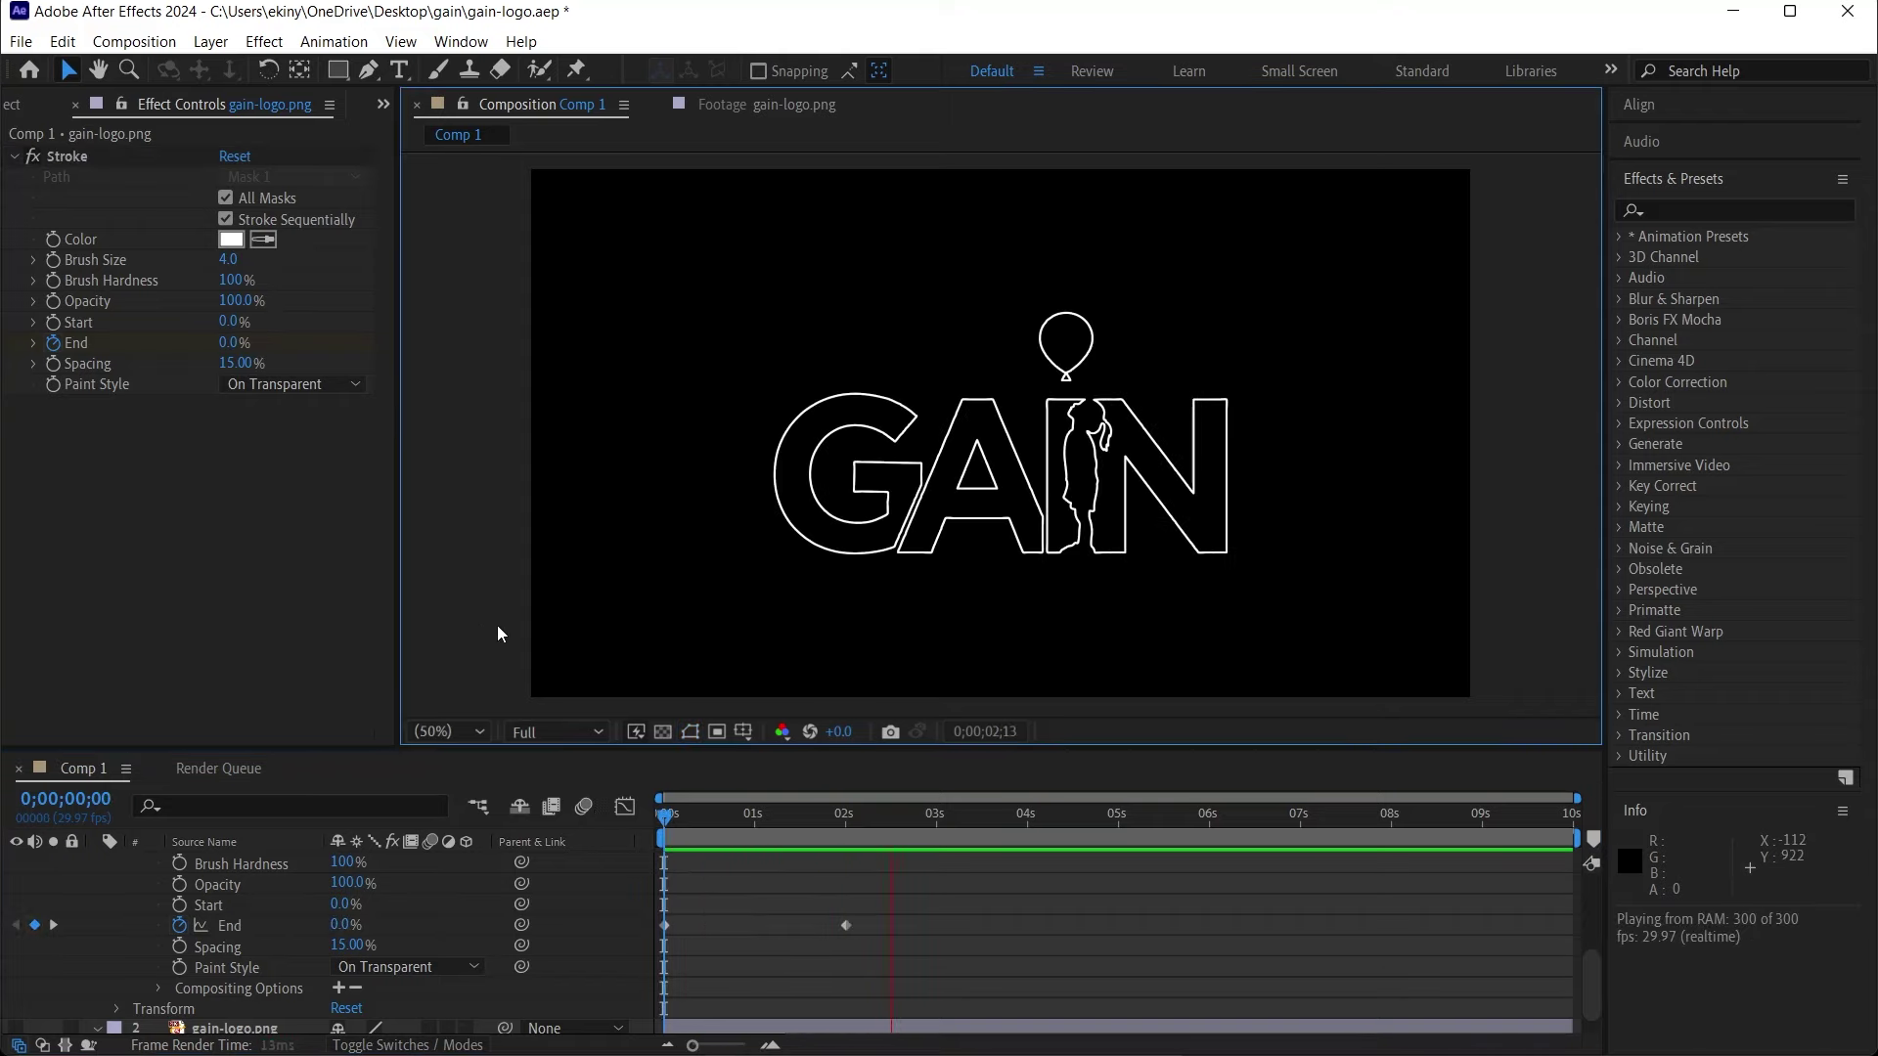
pyautogui.press('space')
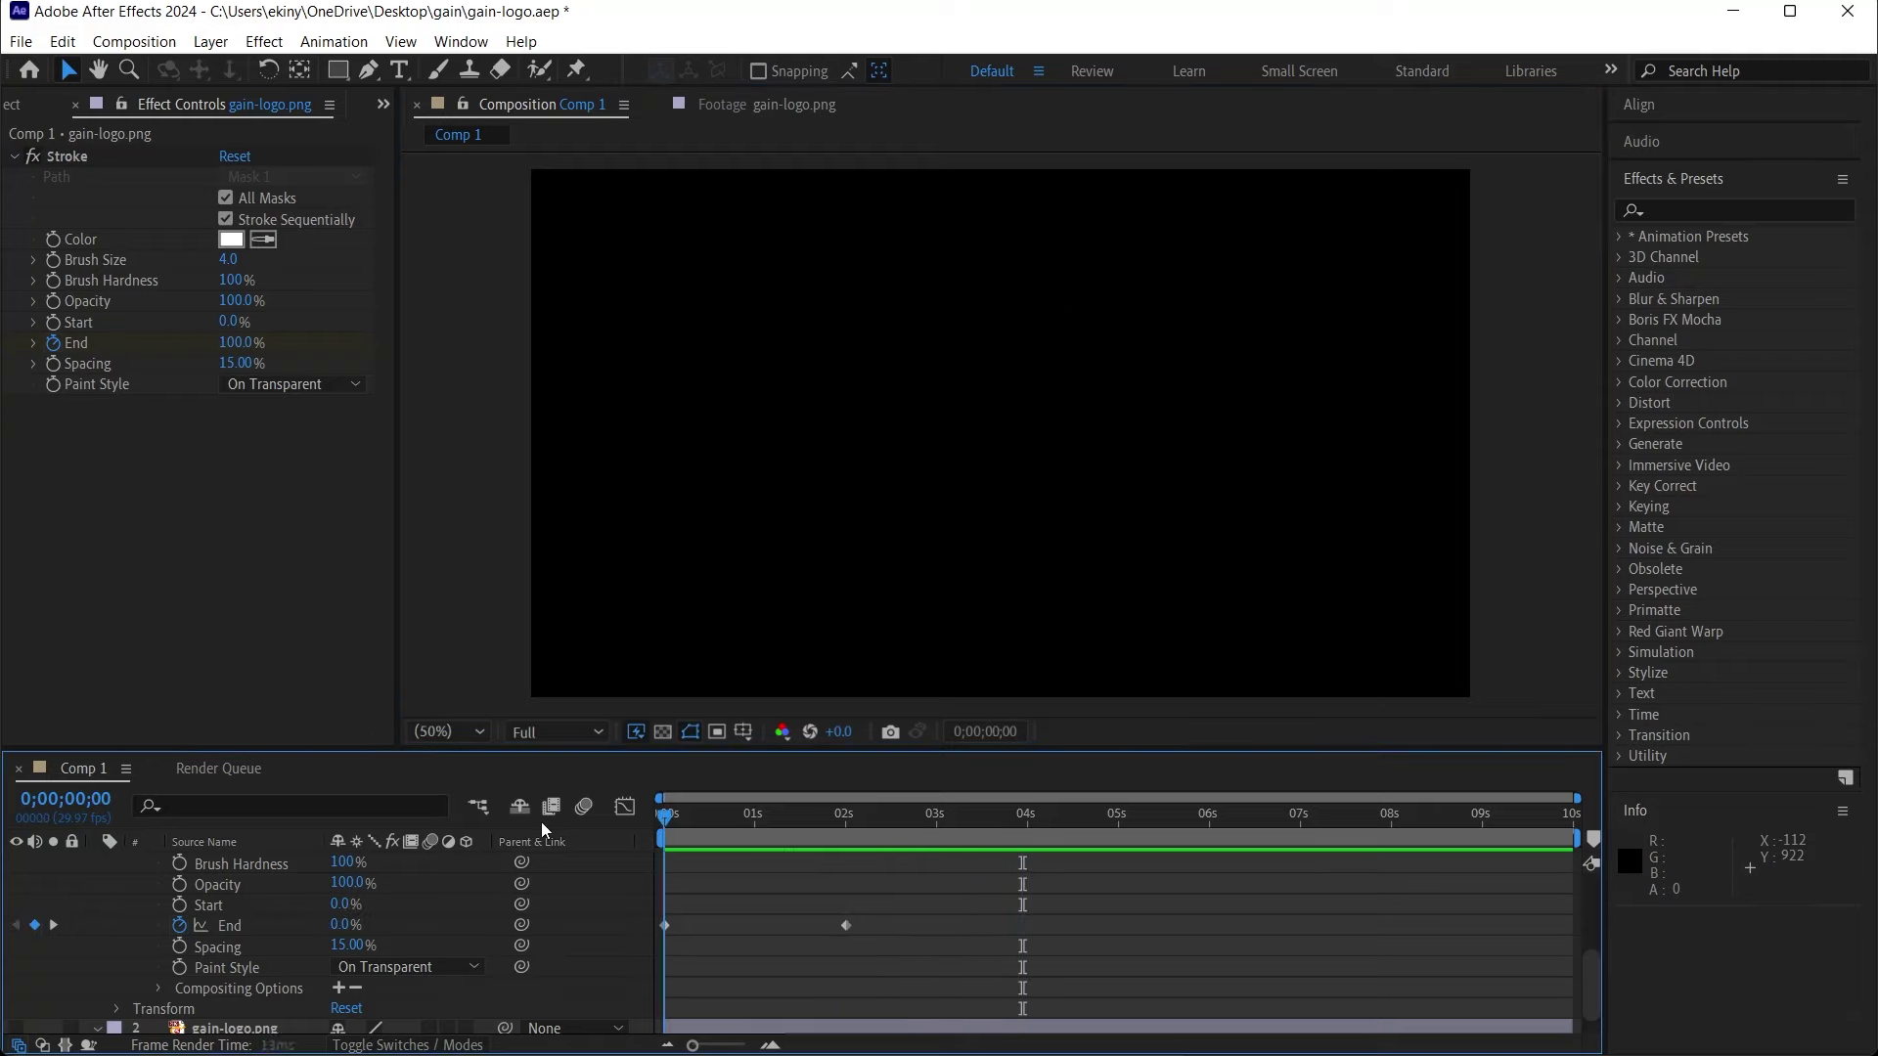
pyautogui.press('space')
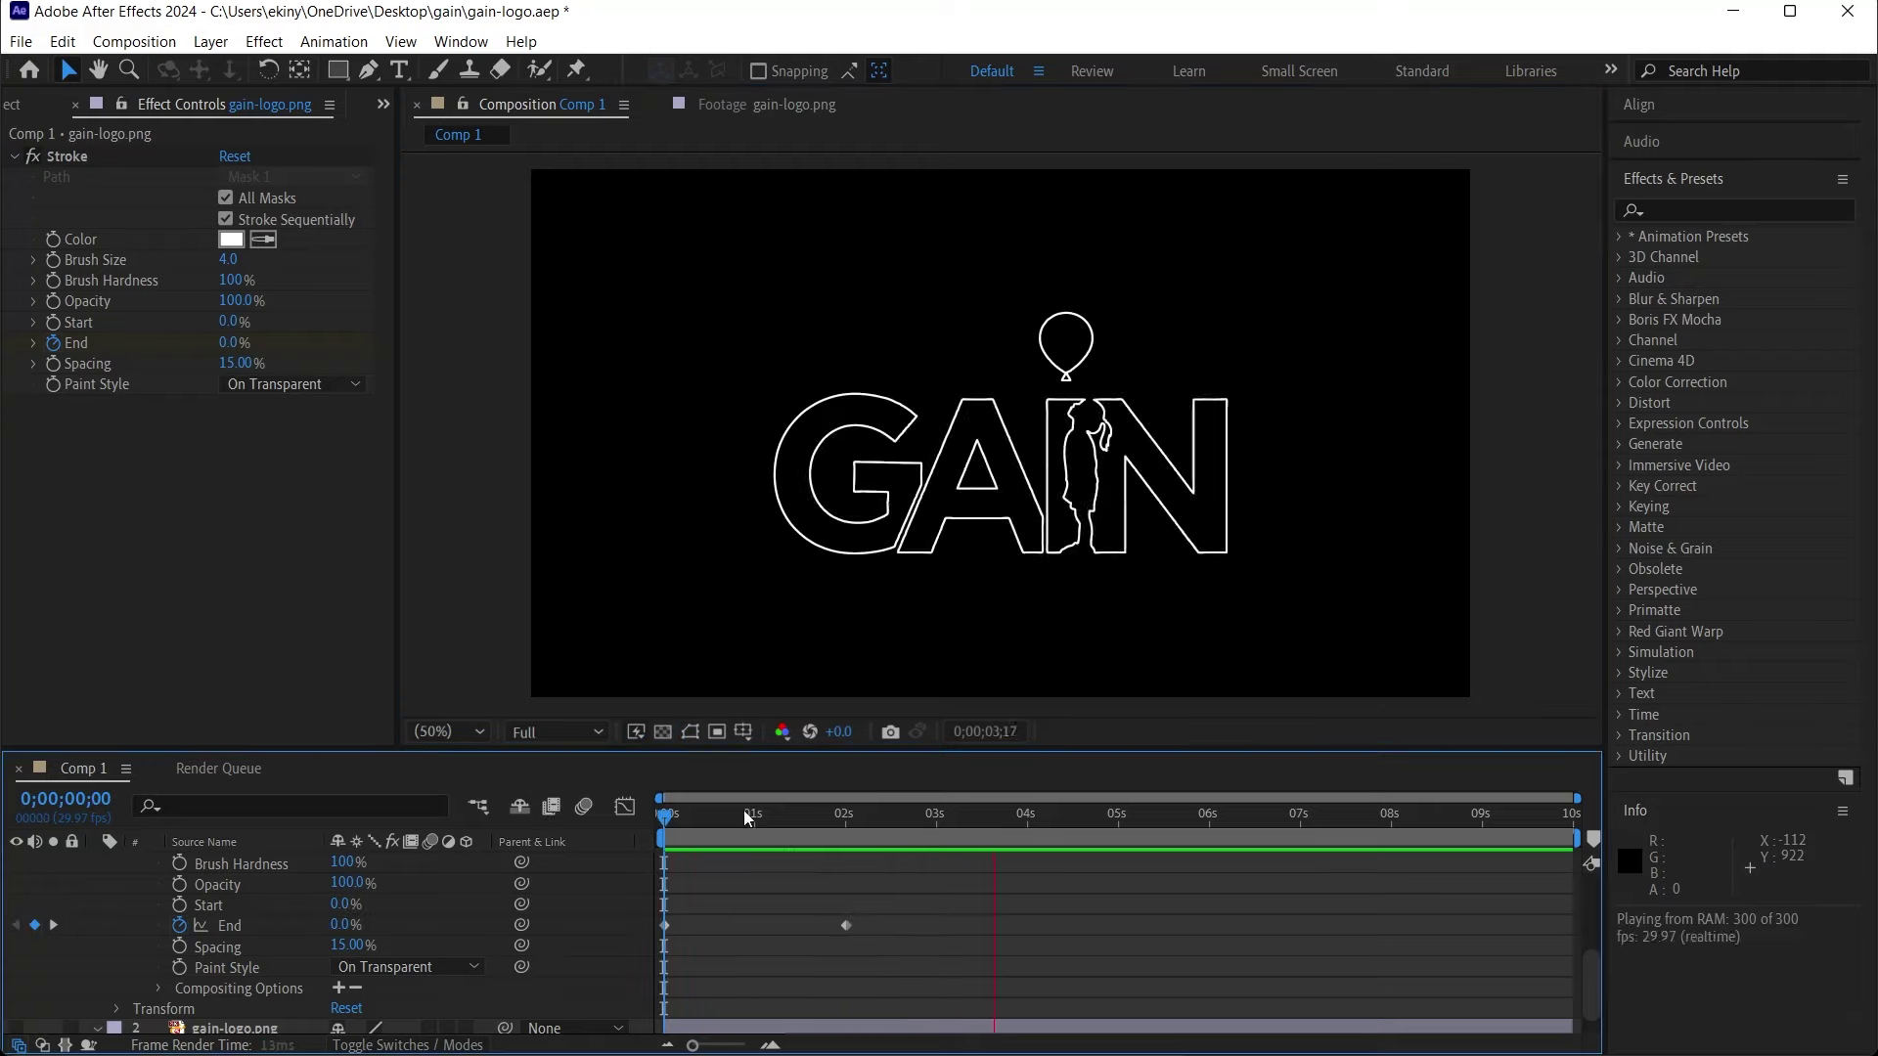
pyautogui.press('space')
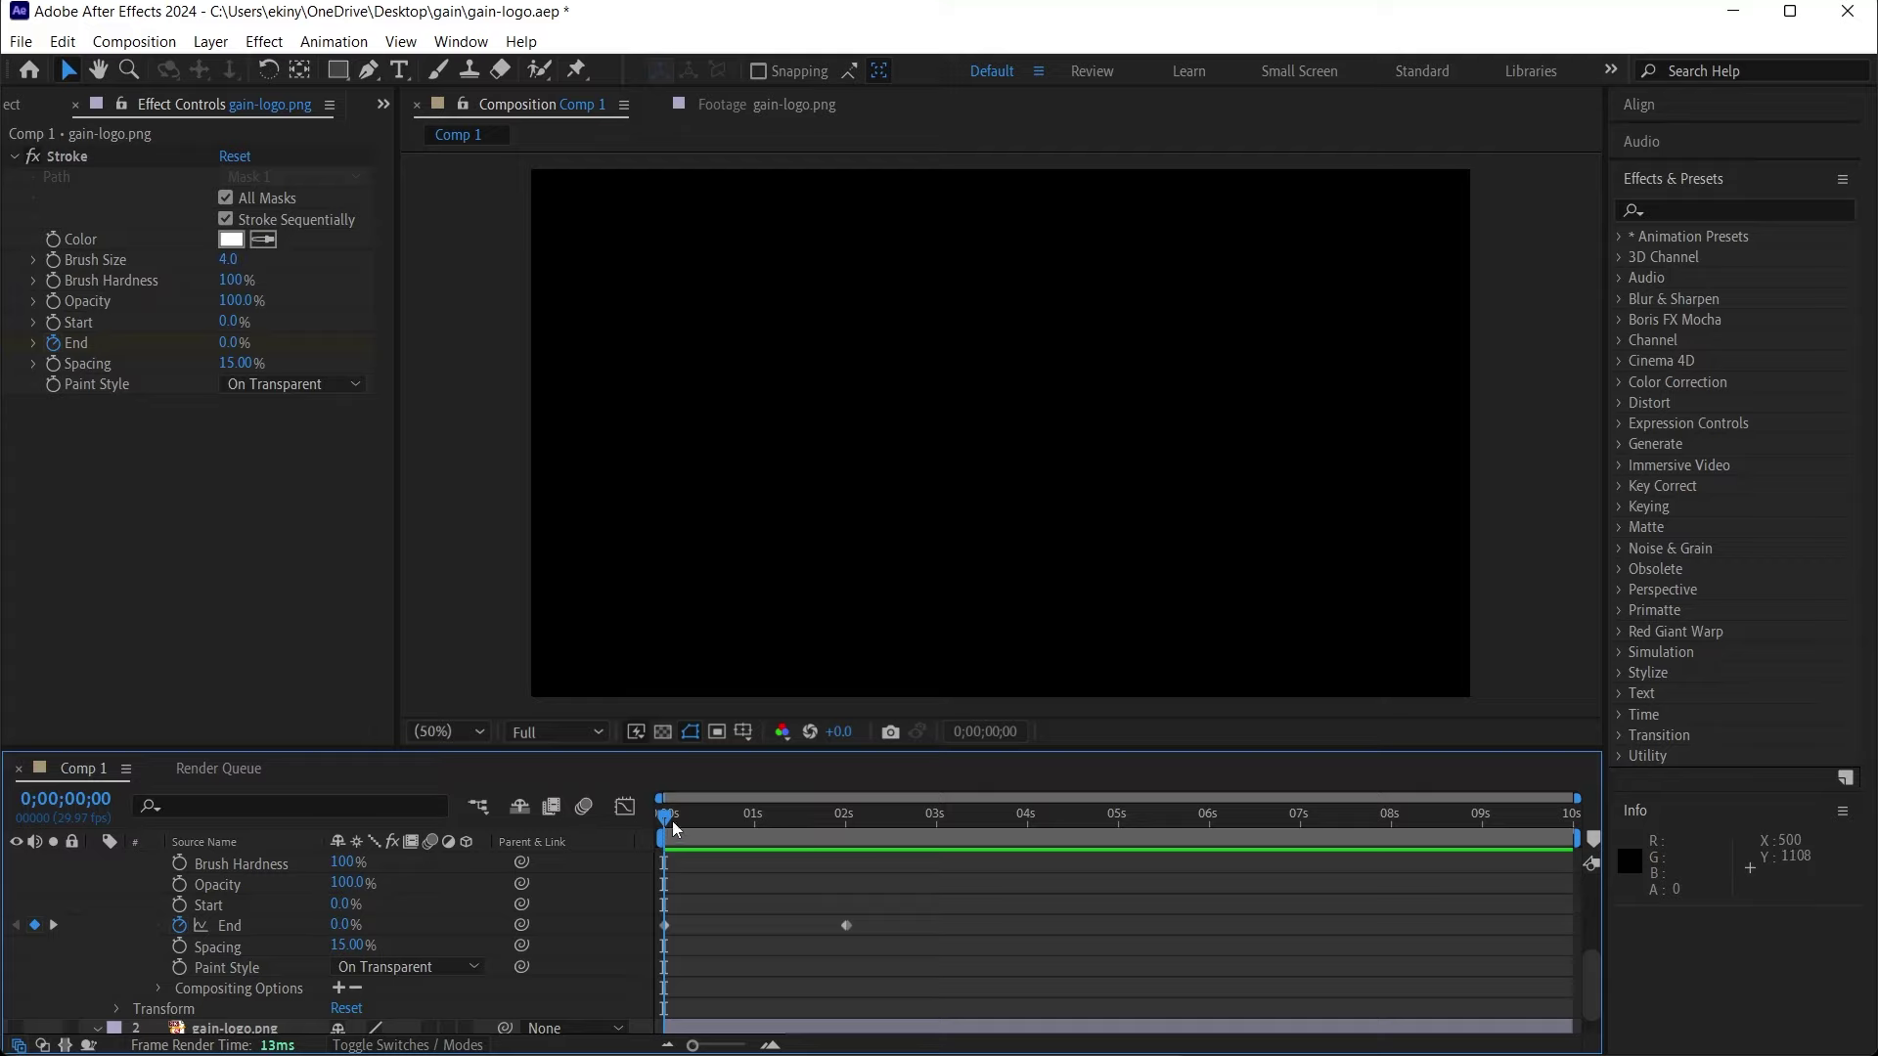
pyautogui.moveTo(674, 829); pyautogui.dragTo(794, 836)
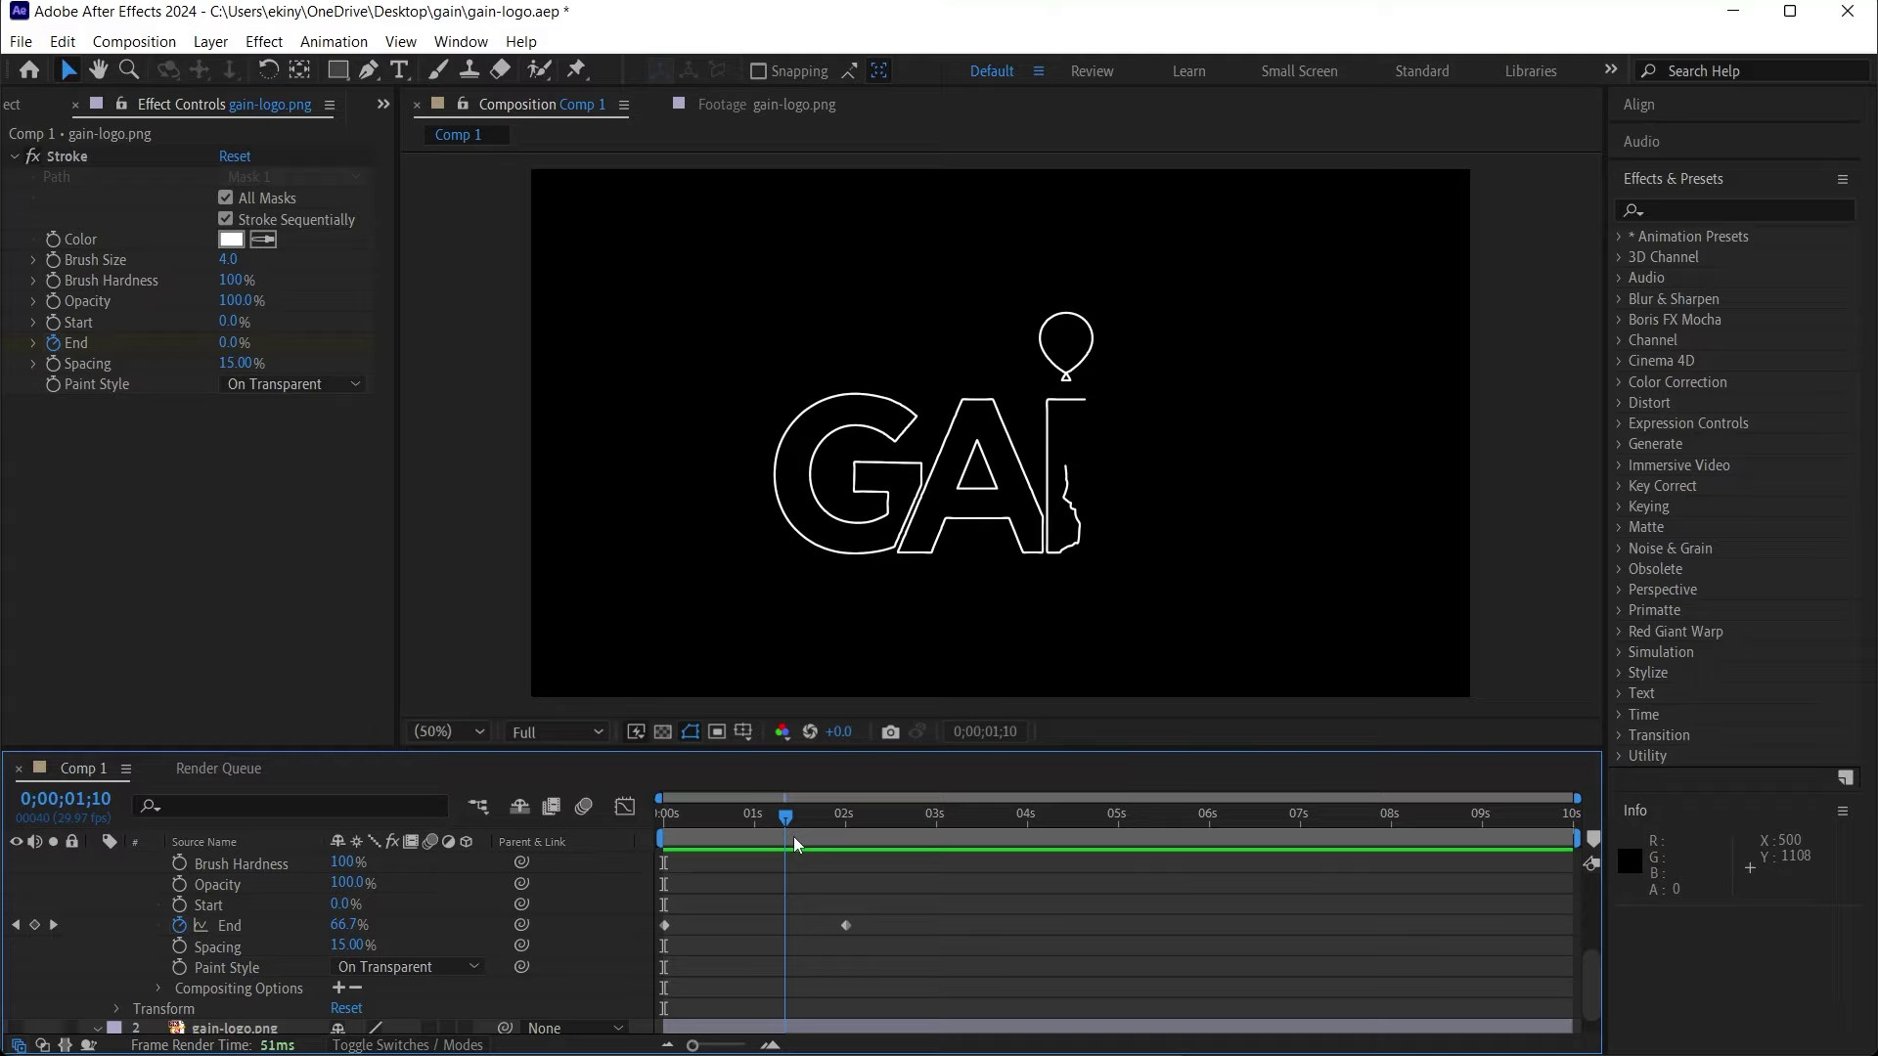
# Apply Easy Ease (F9) to both Stroke End keyframes and preview the eased draw-on.
pyautogui.press('pagedown')
pyautogui.press('pagedown')
pyautogui.moveTo(912, 896); pyautogui.dragTo(675, 947)
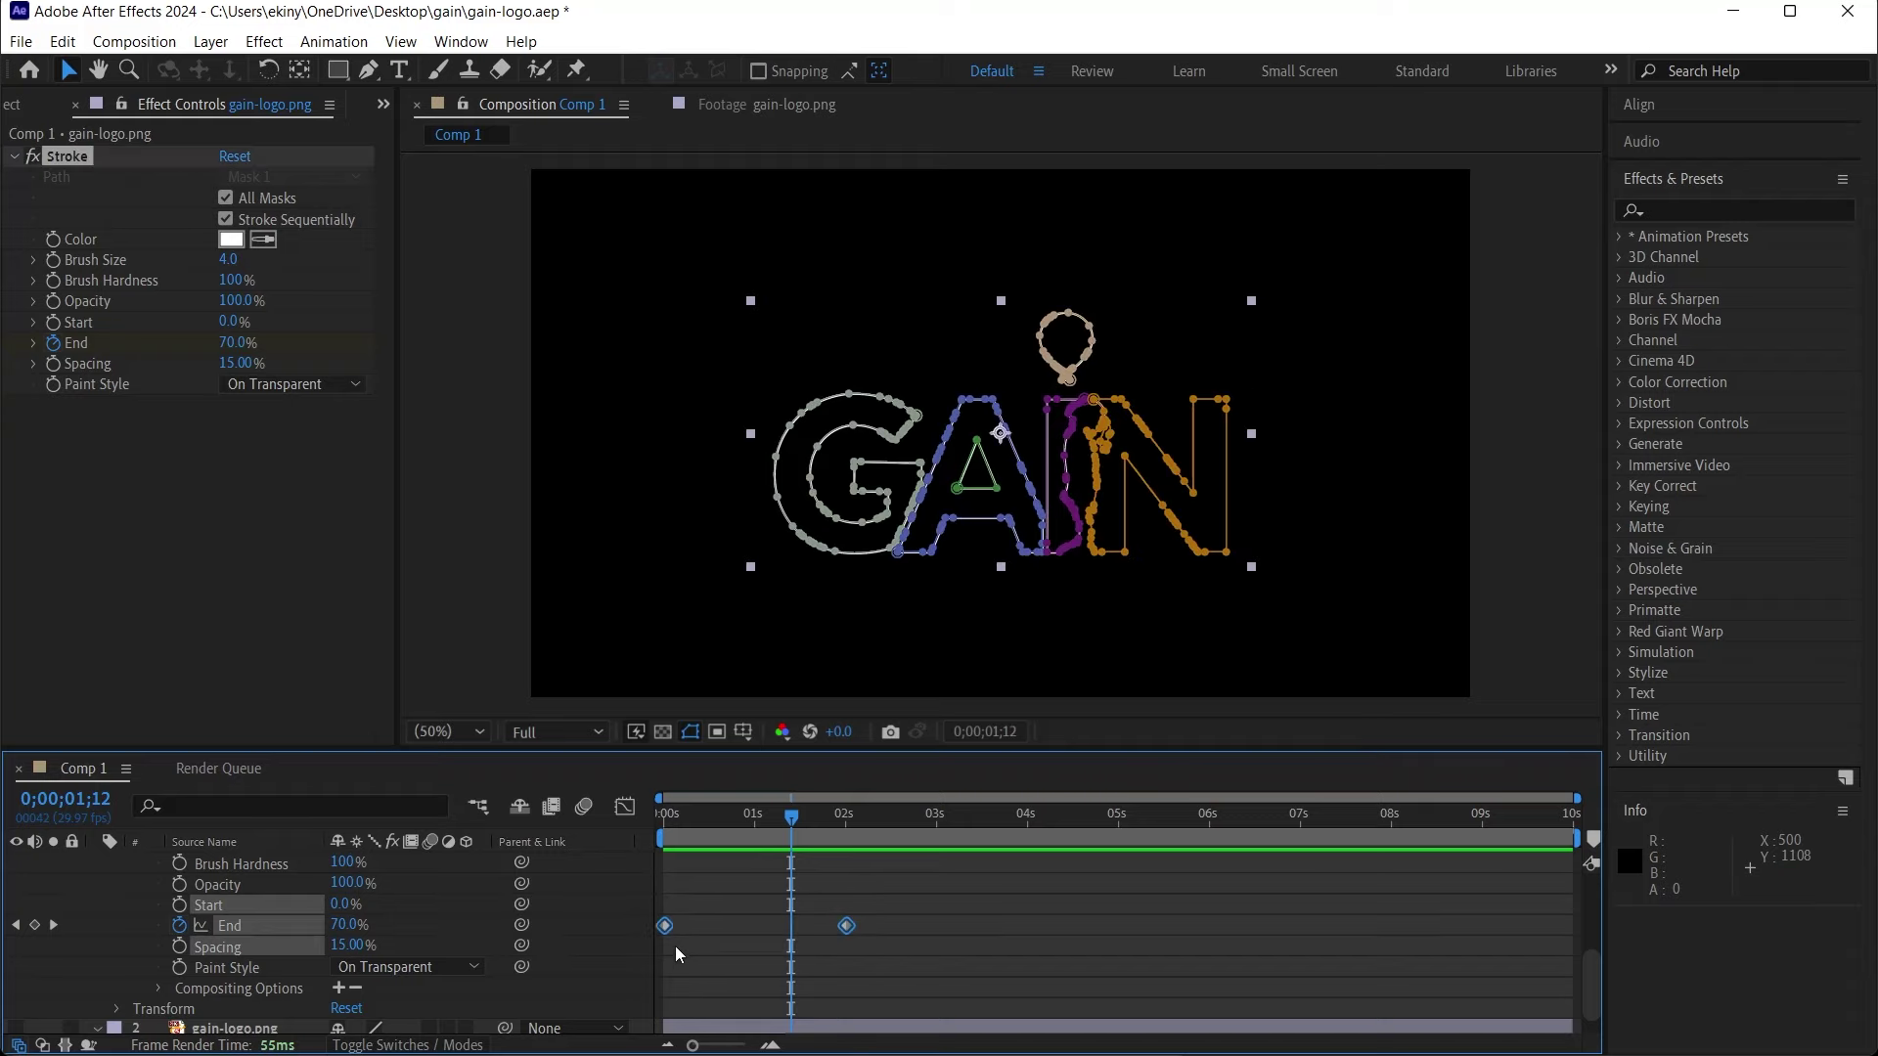
pyautogui.press('F9')
pyautogui.press('space')
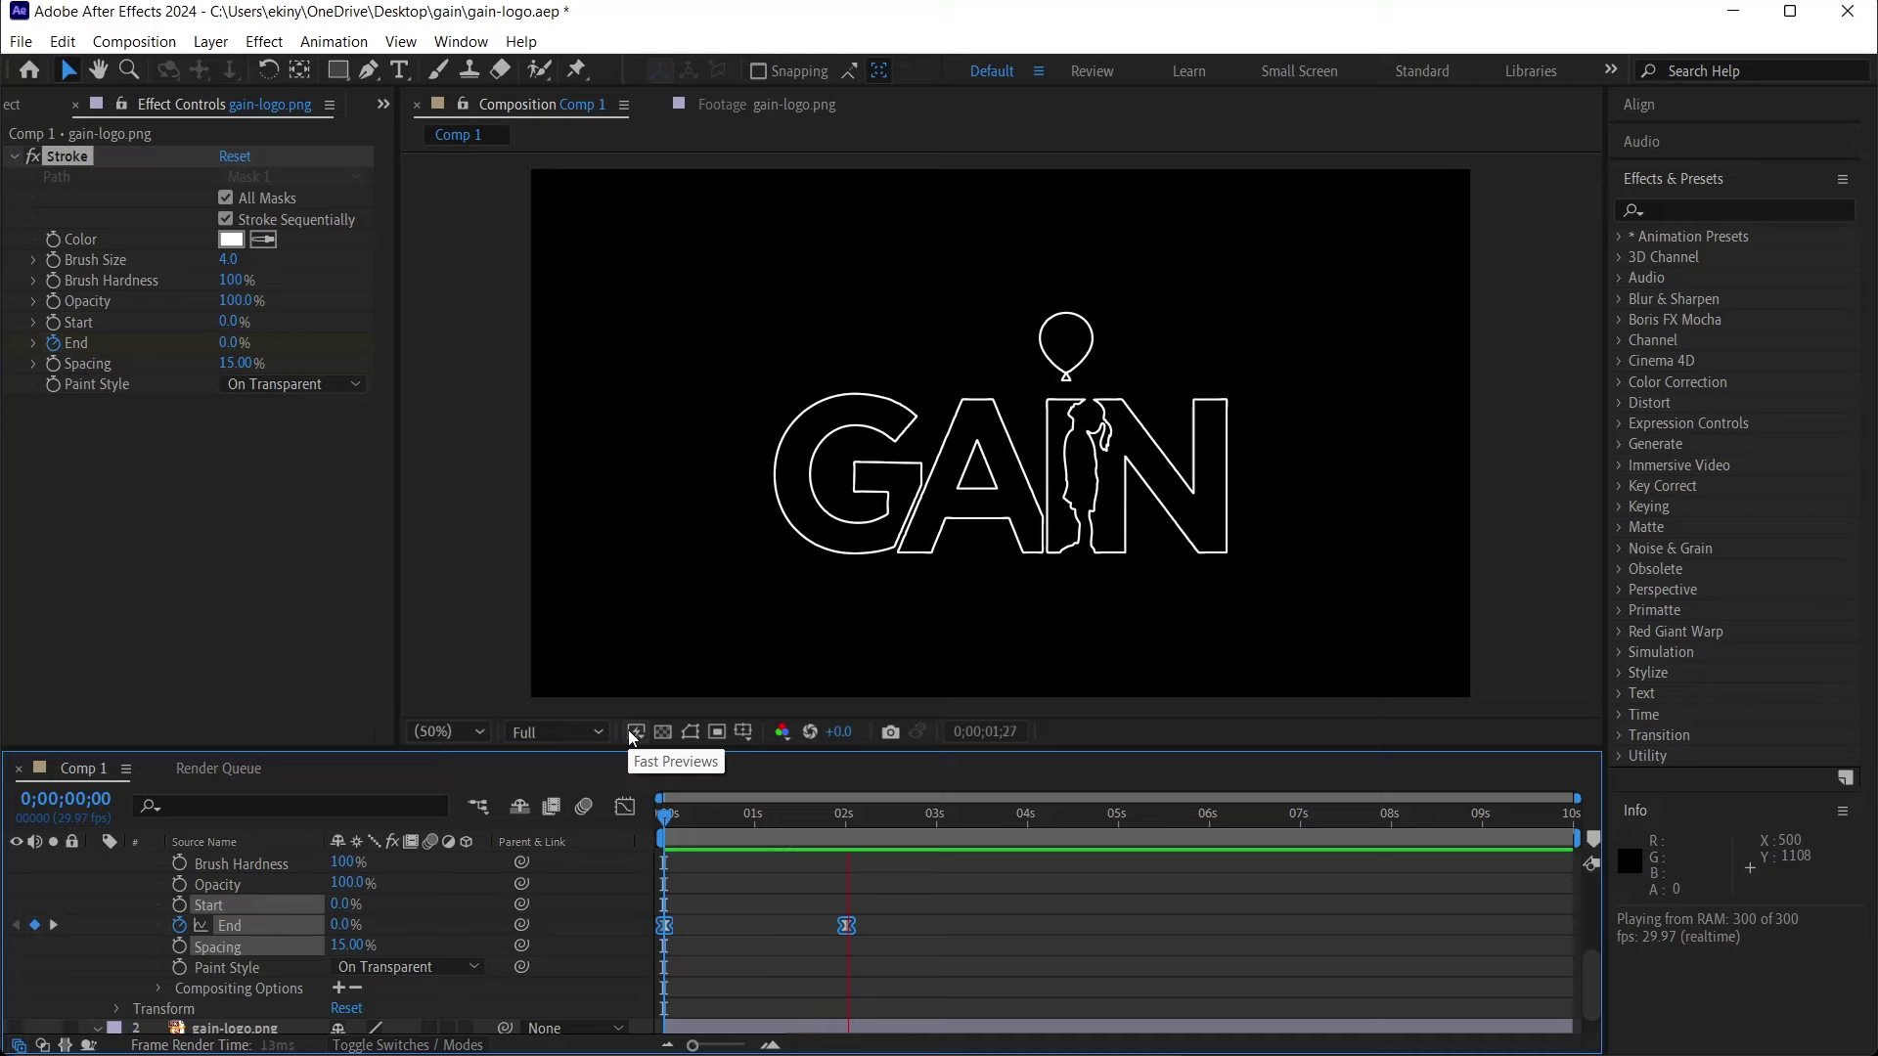
pyautogui.press('space')
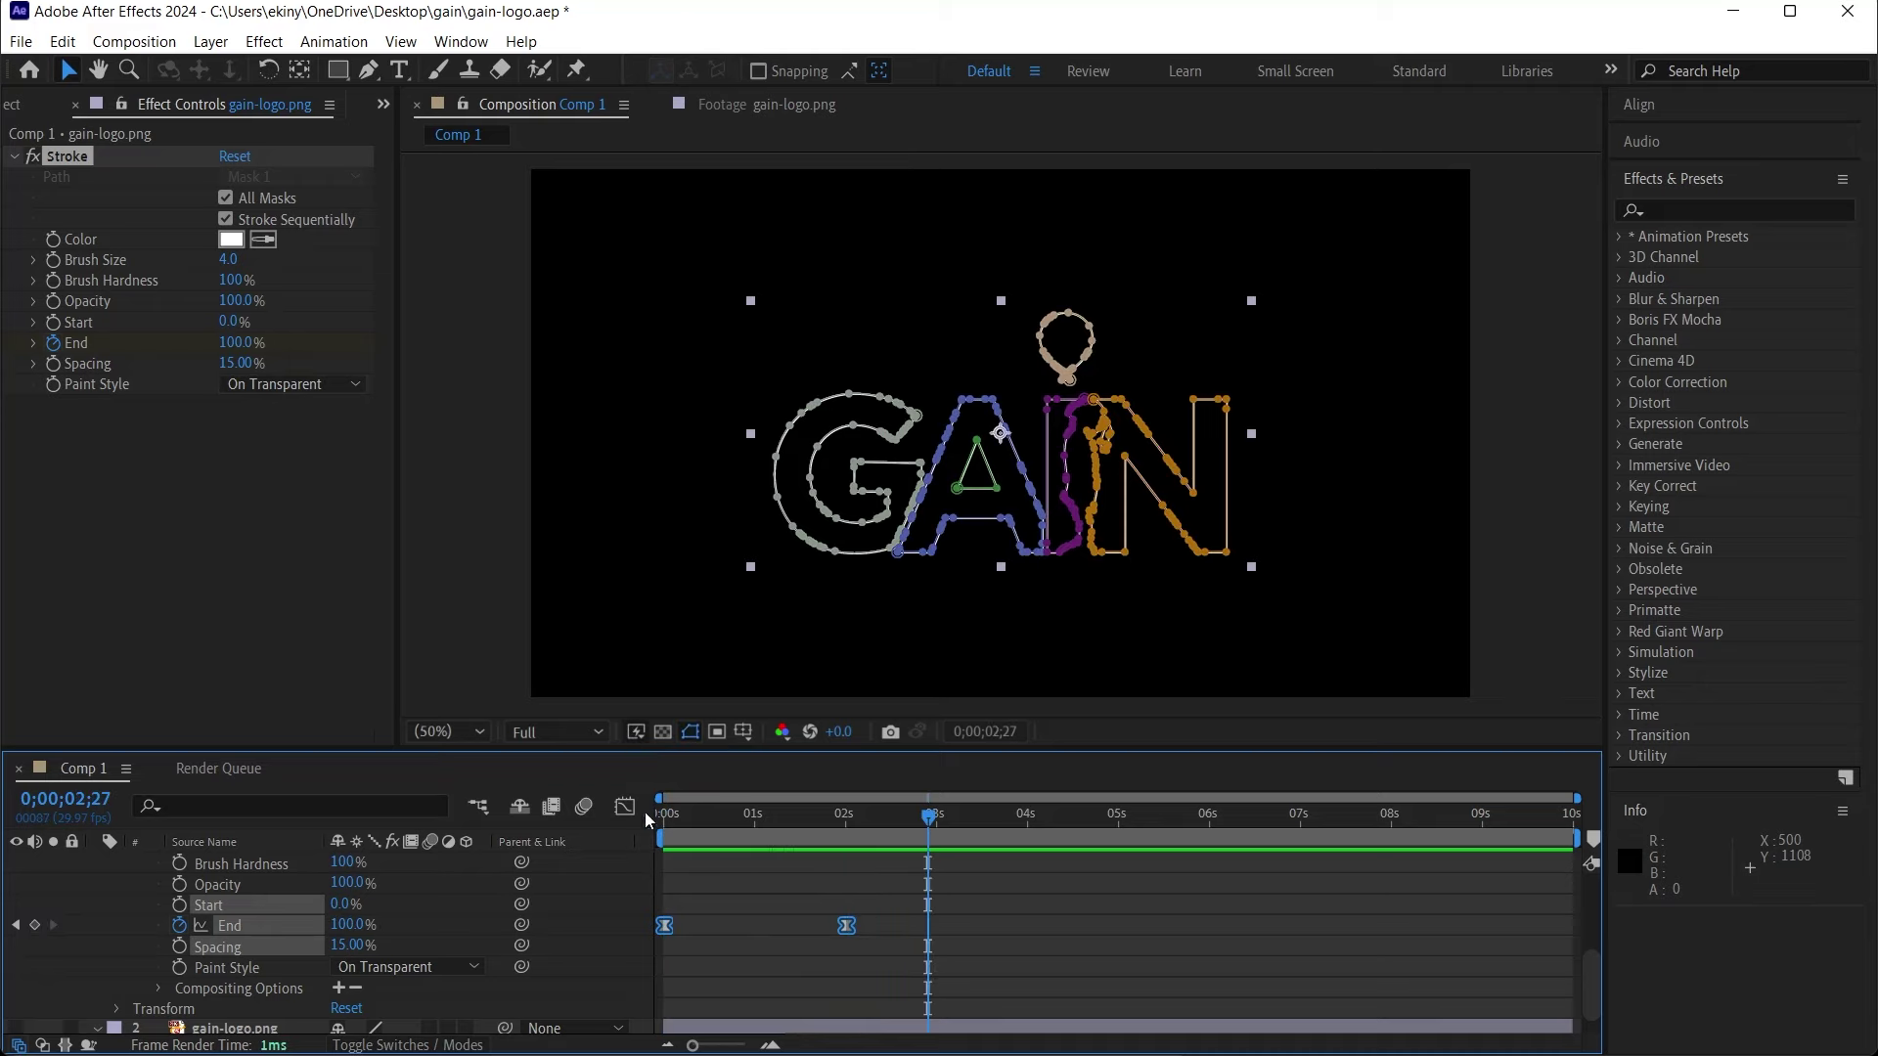
# In the Graph Editor's speed graph, stretch the final End keyframe's easing influence for a sharper mid-draw peak.
pyautogui.click(625, 807)
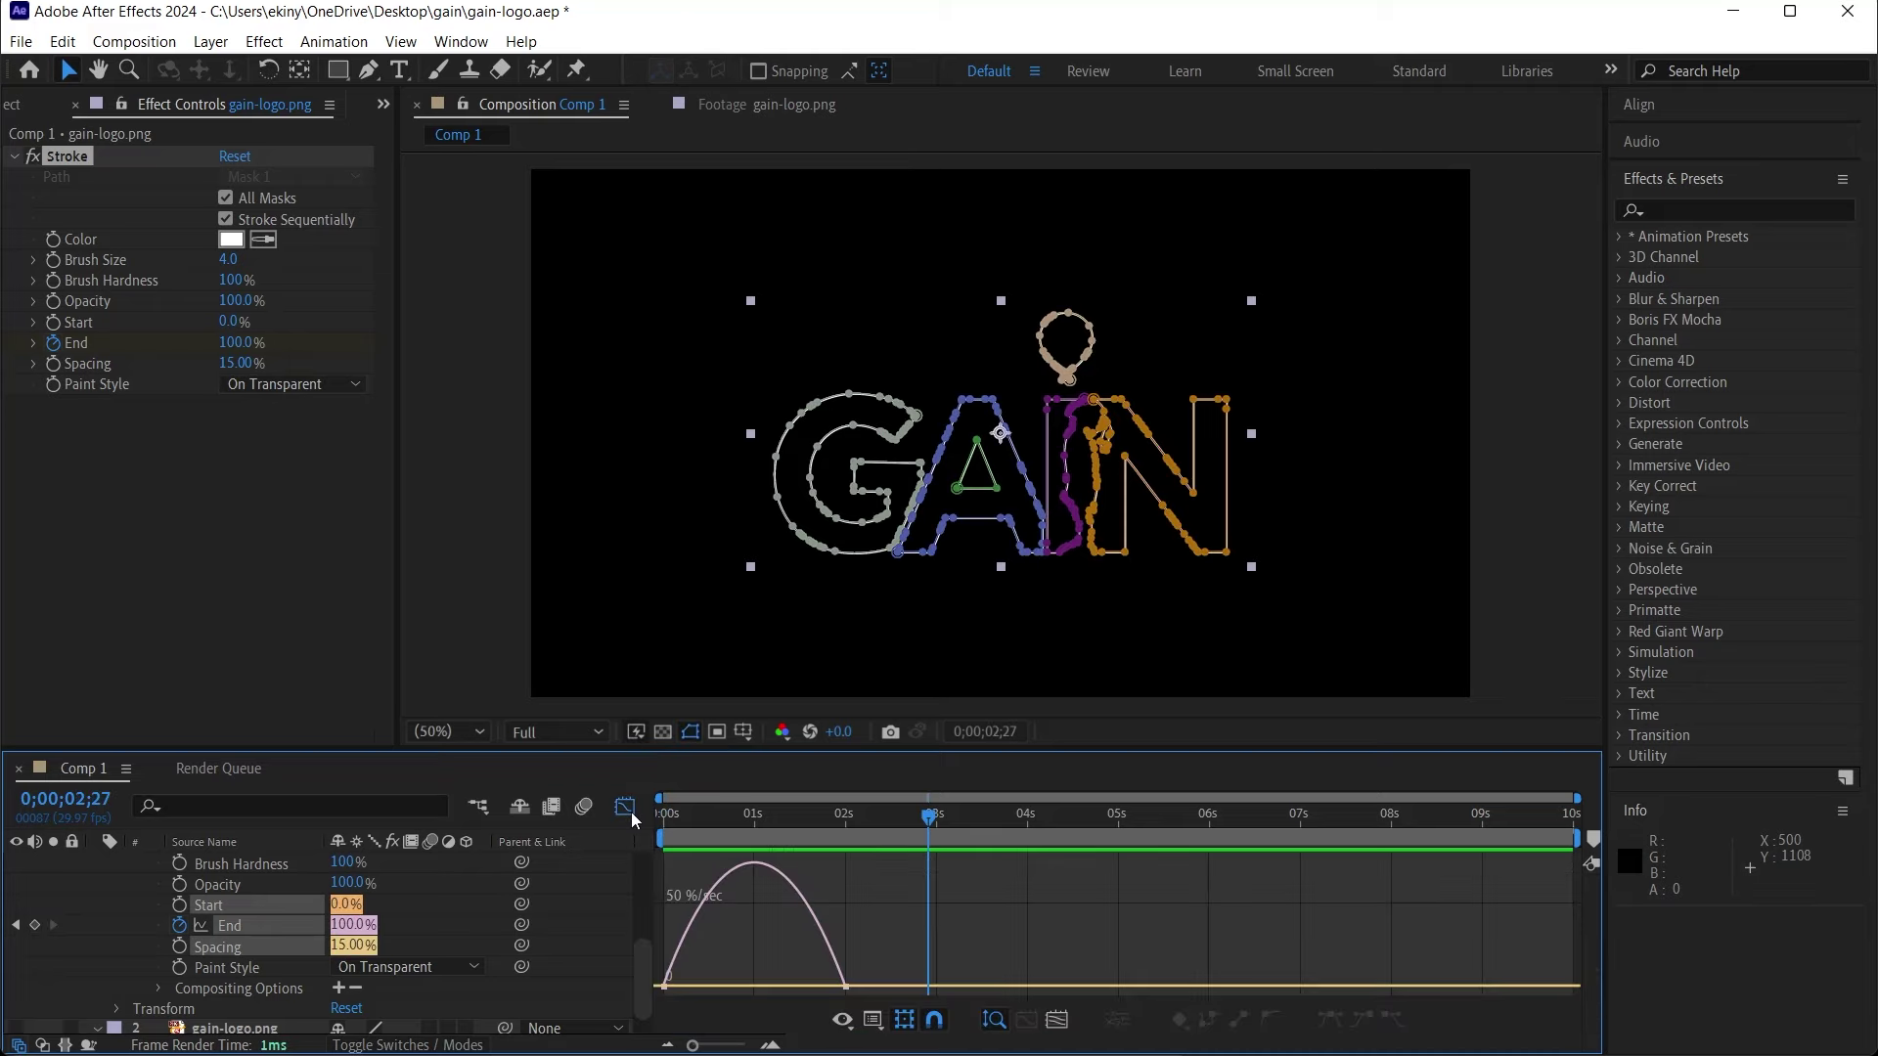
pyautogui.rightClick(749, 929)
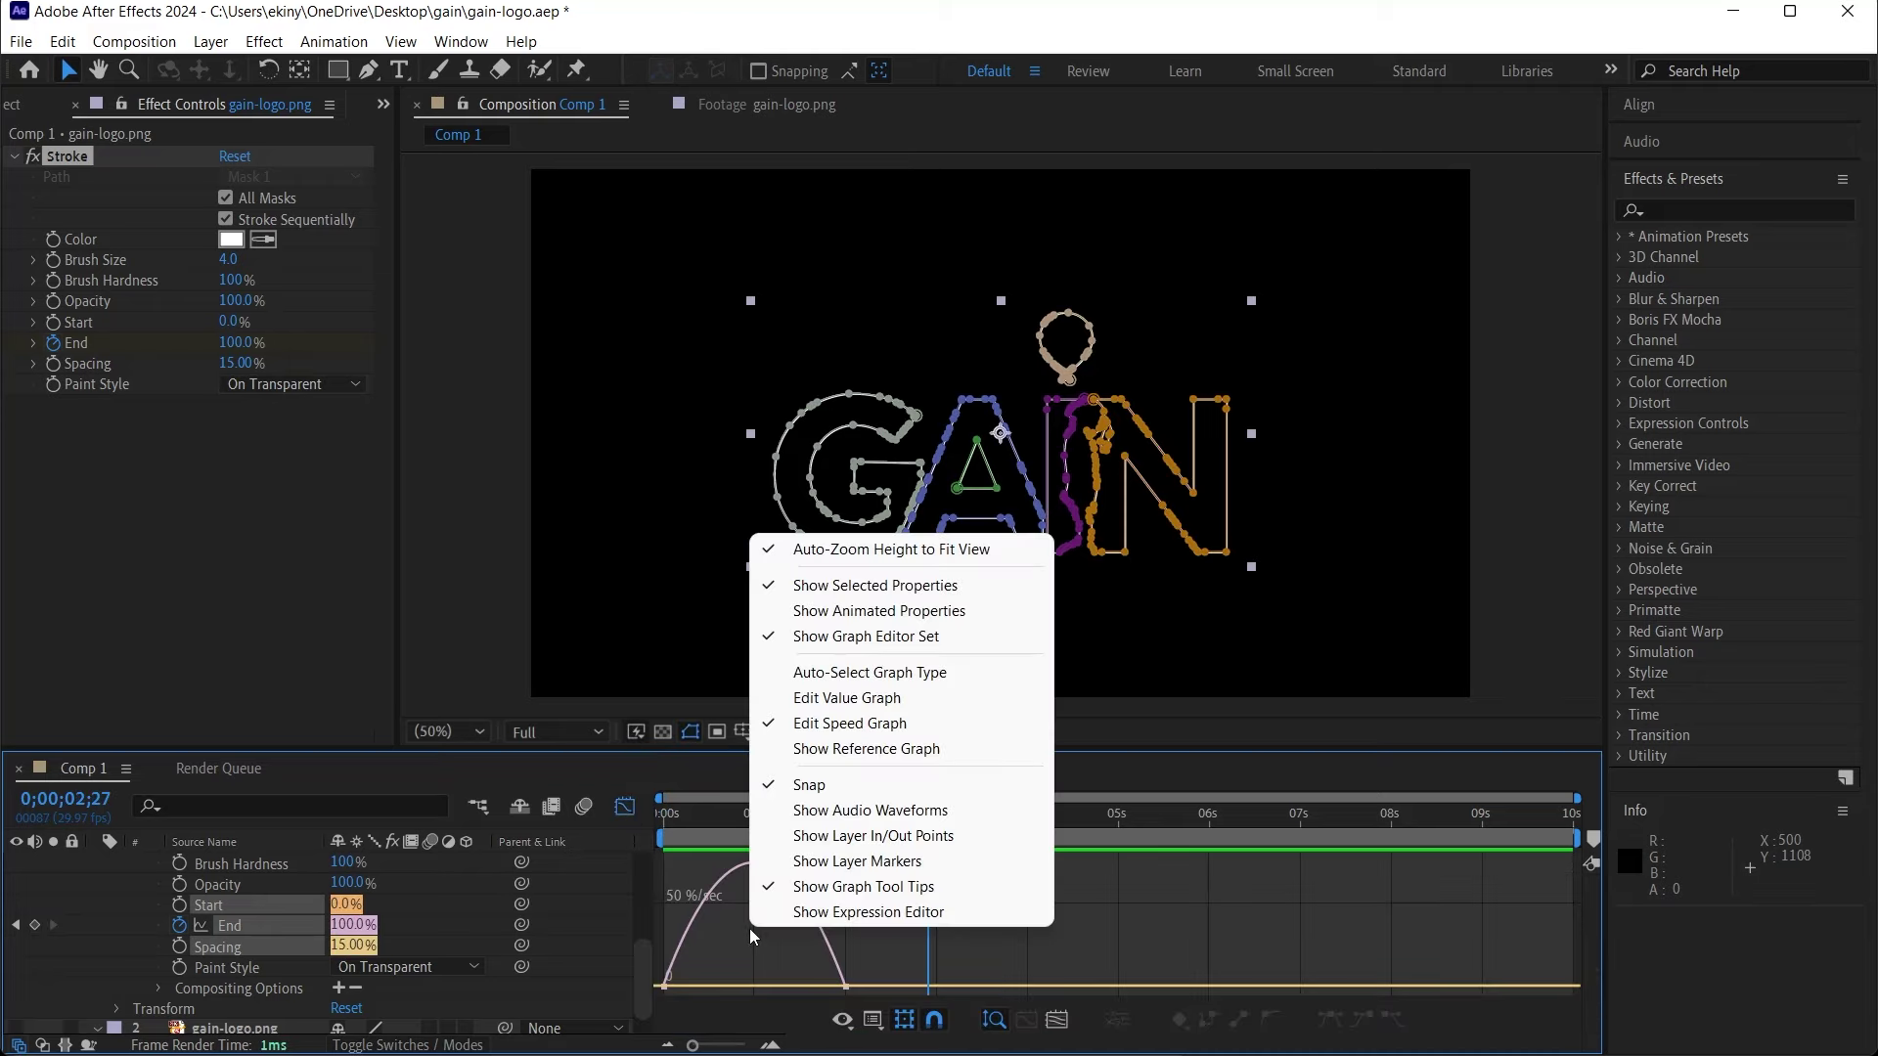
pyautogui.click(862, 724)
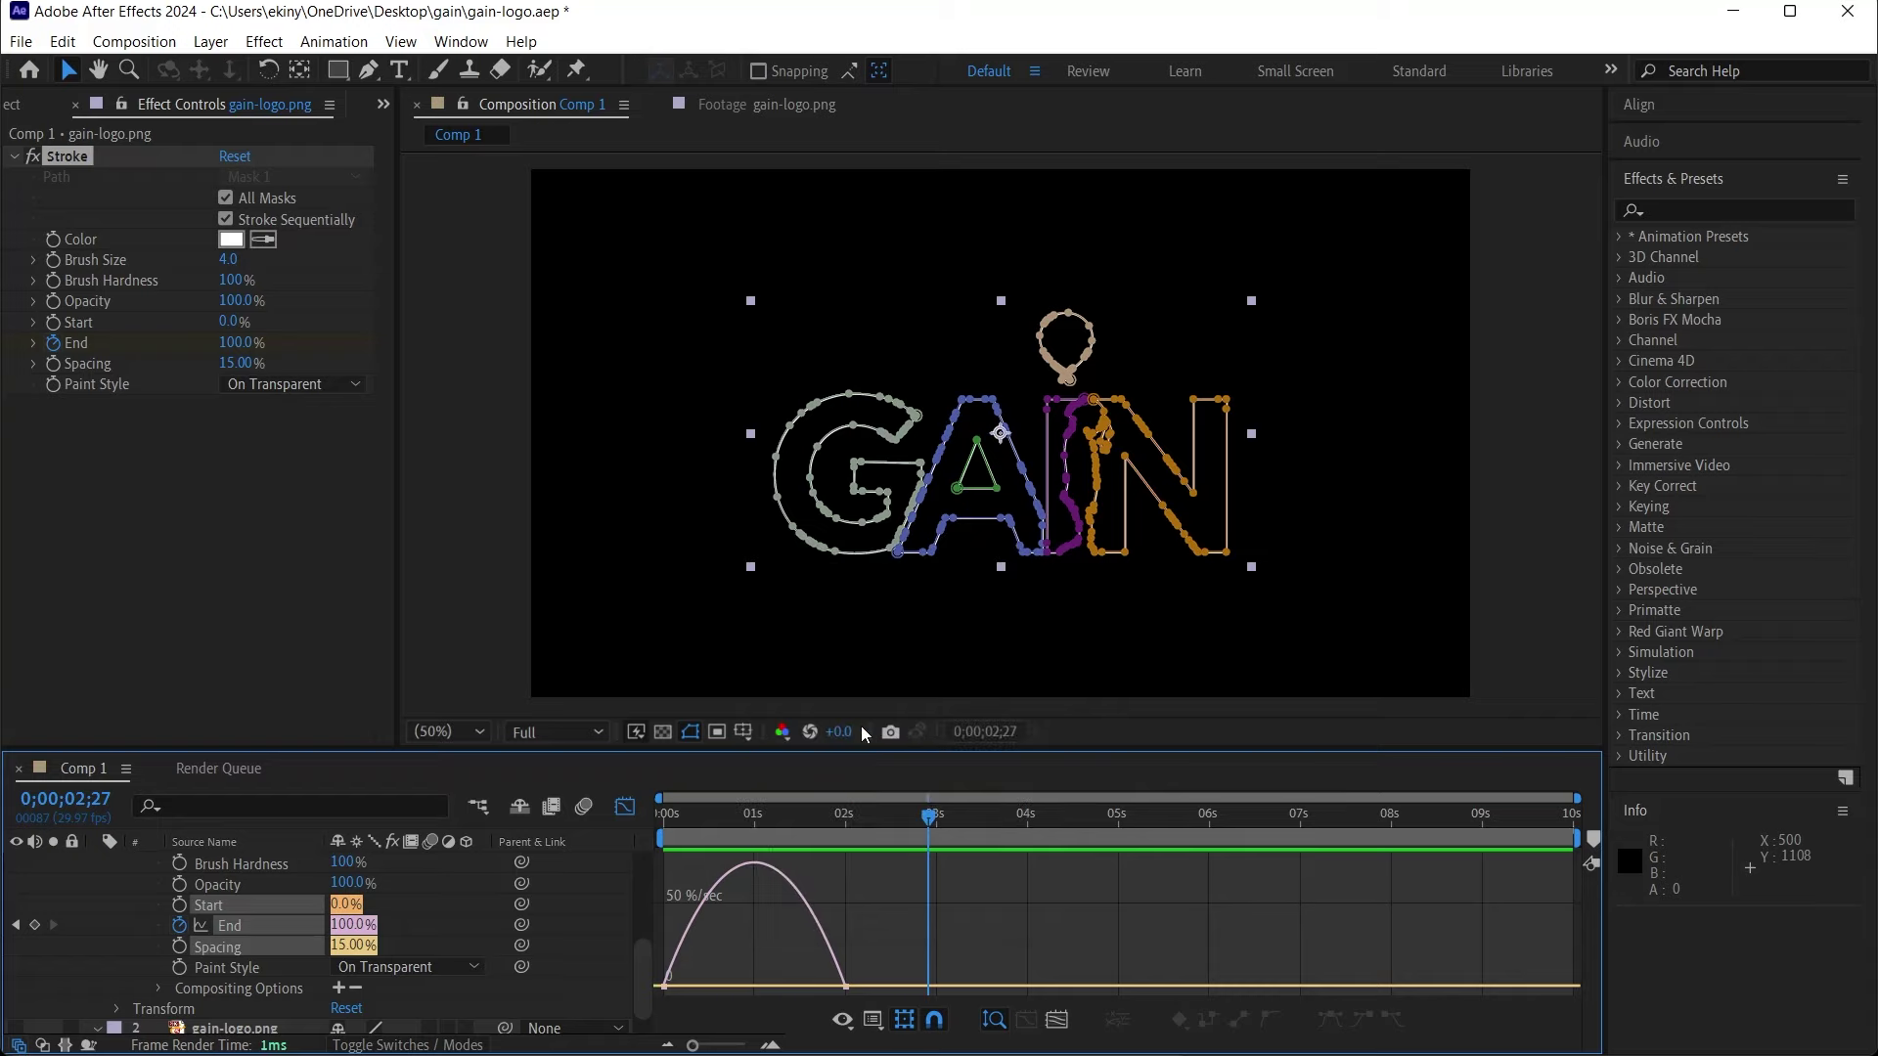
pyautogui.click(847, 988)
pyautogui.moveTo(817, 989); pyautogui.dragTo(766, 987)
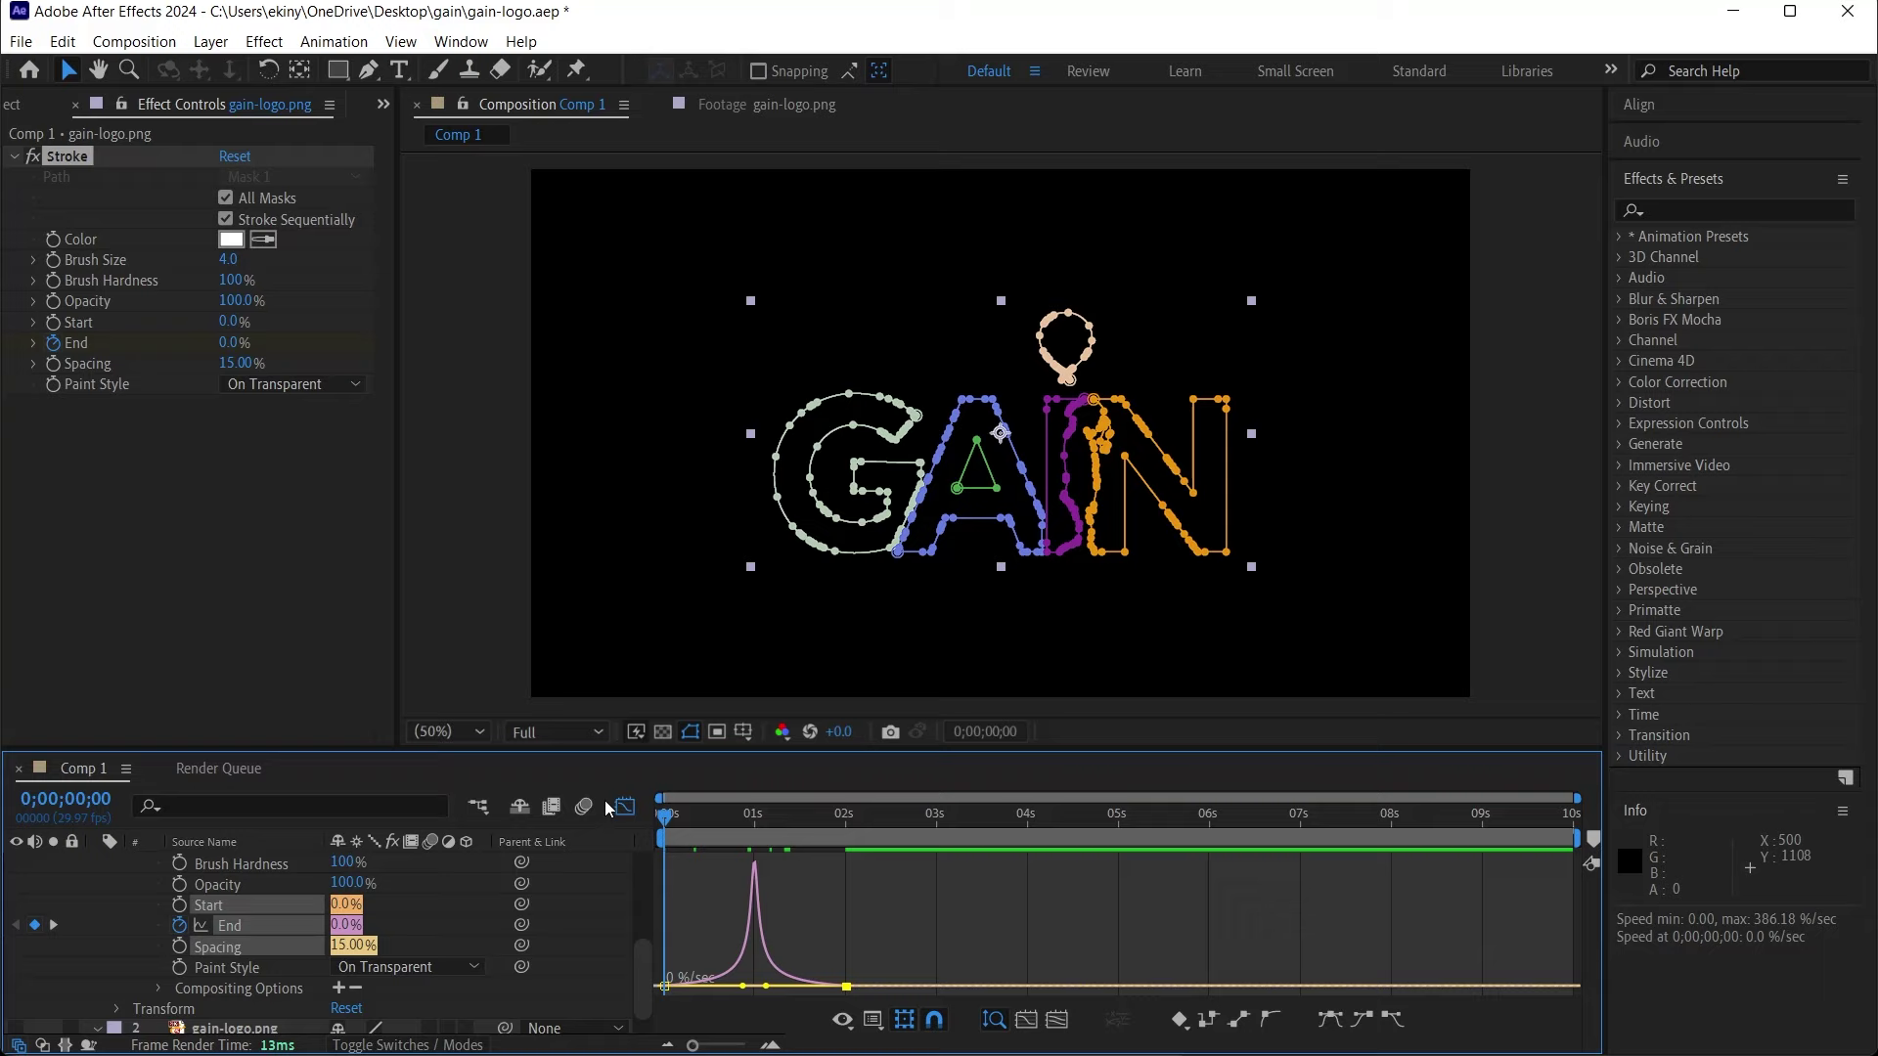
# Replay the eased GAIN outline draw-on with the Graph Editor off, then drag the playhead back to 0s.
pyautogui.press('space')
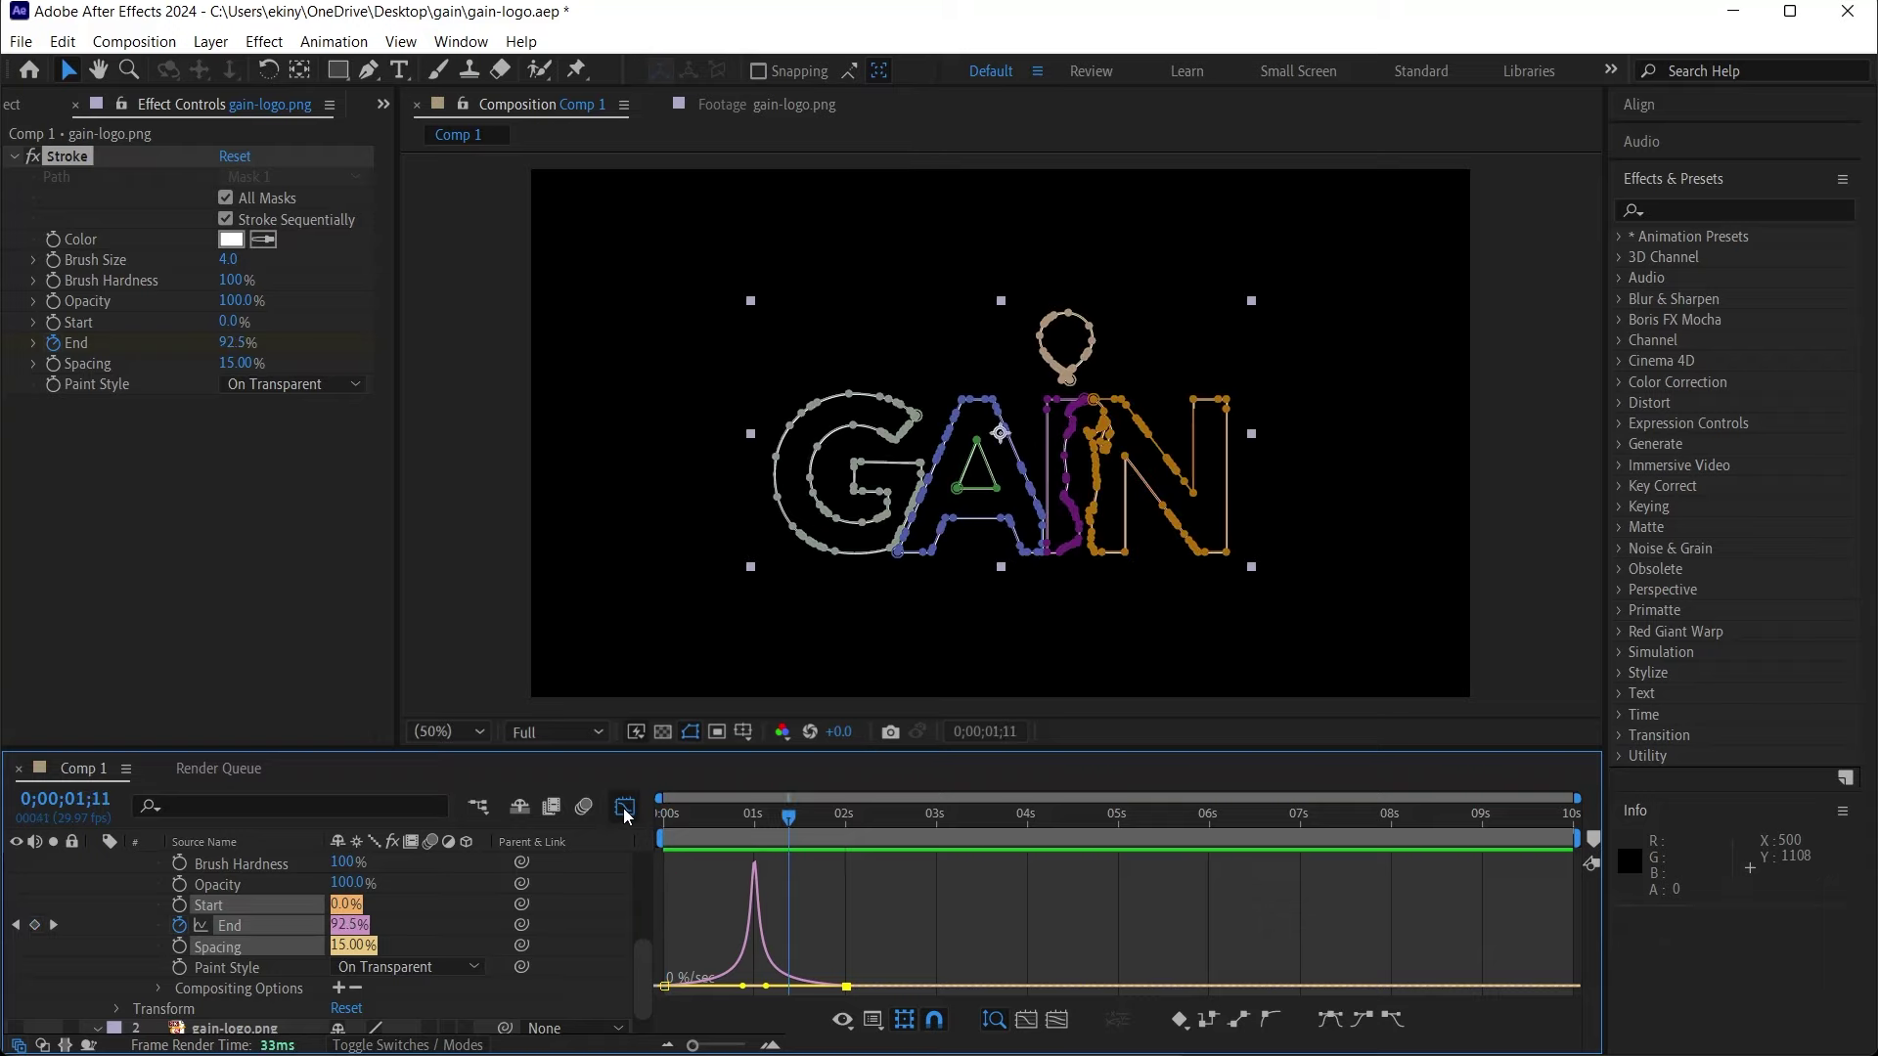
pyautogui.click(624, 807)
pyautogui.press('space')
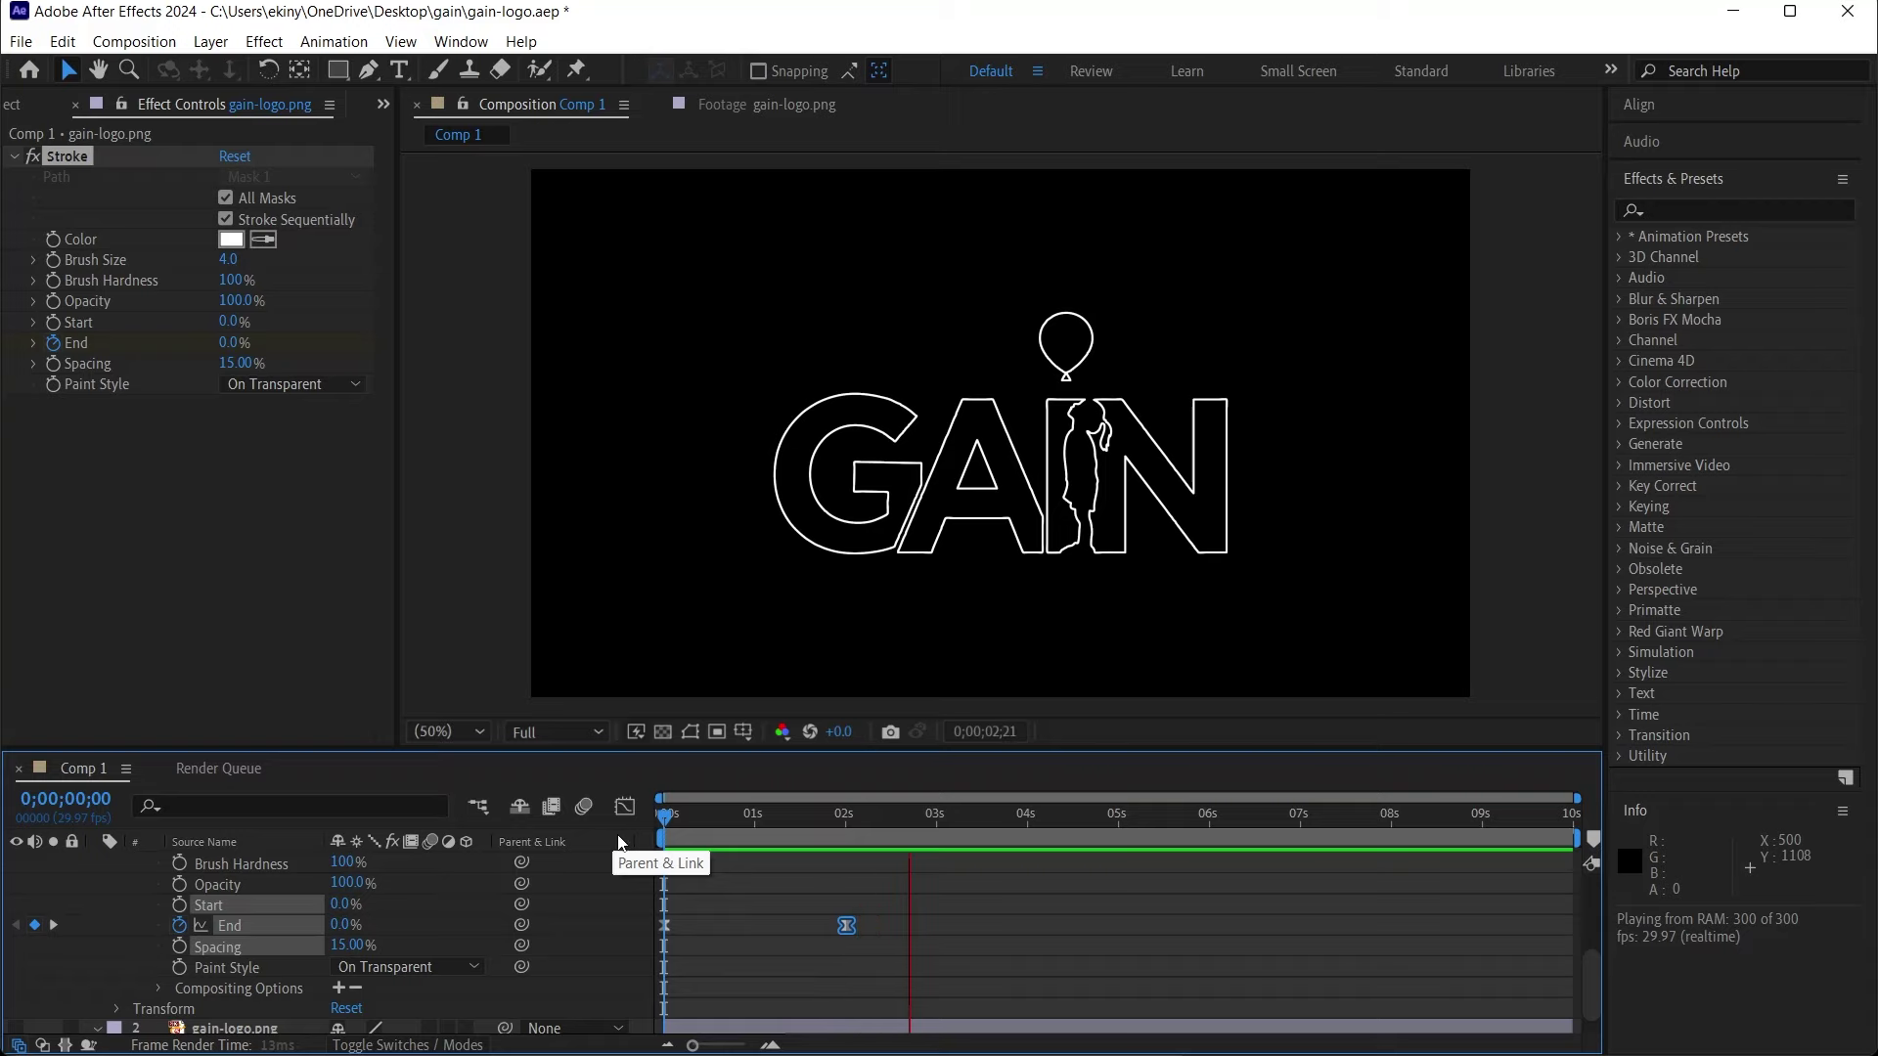
pyautogui.click(694, 816)
pyautogui.press('space')
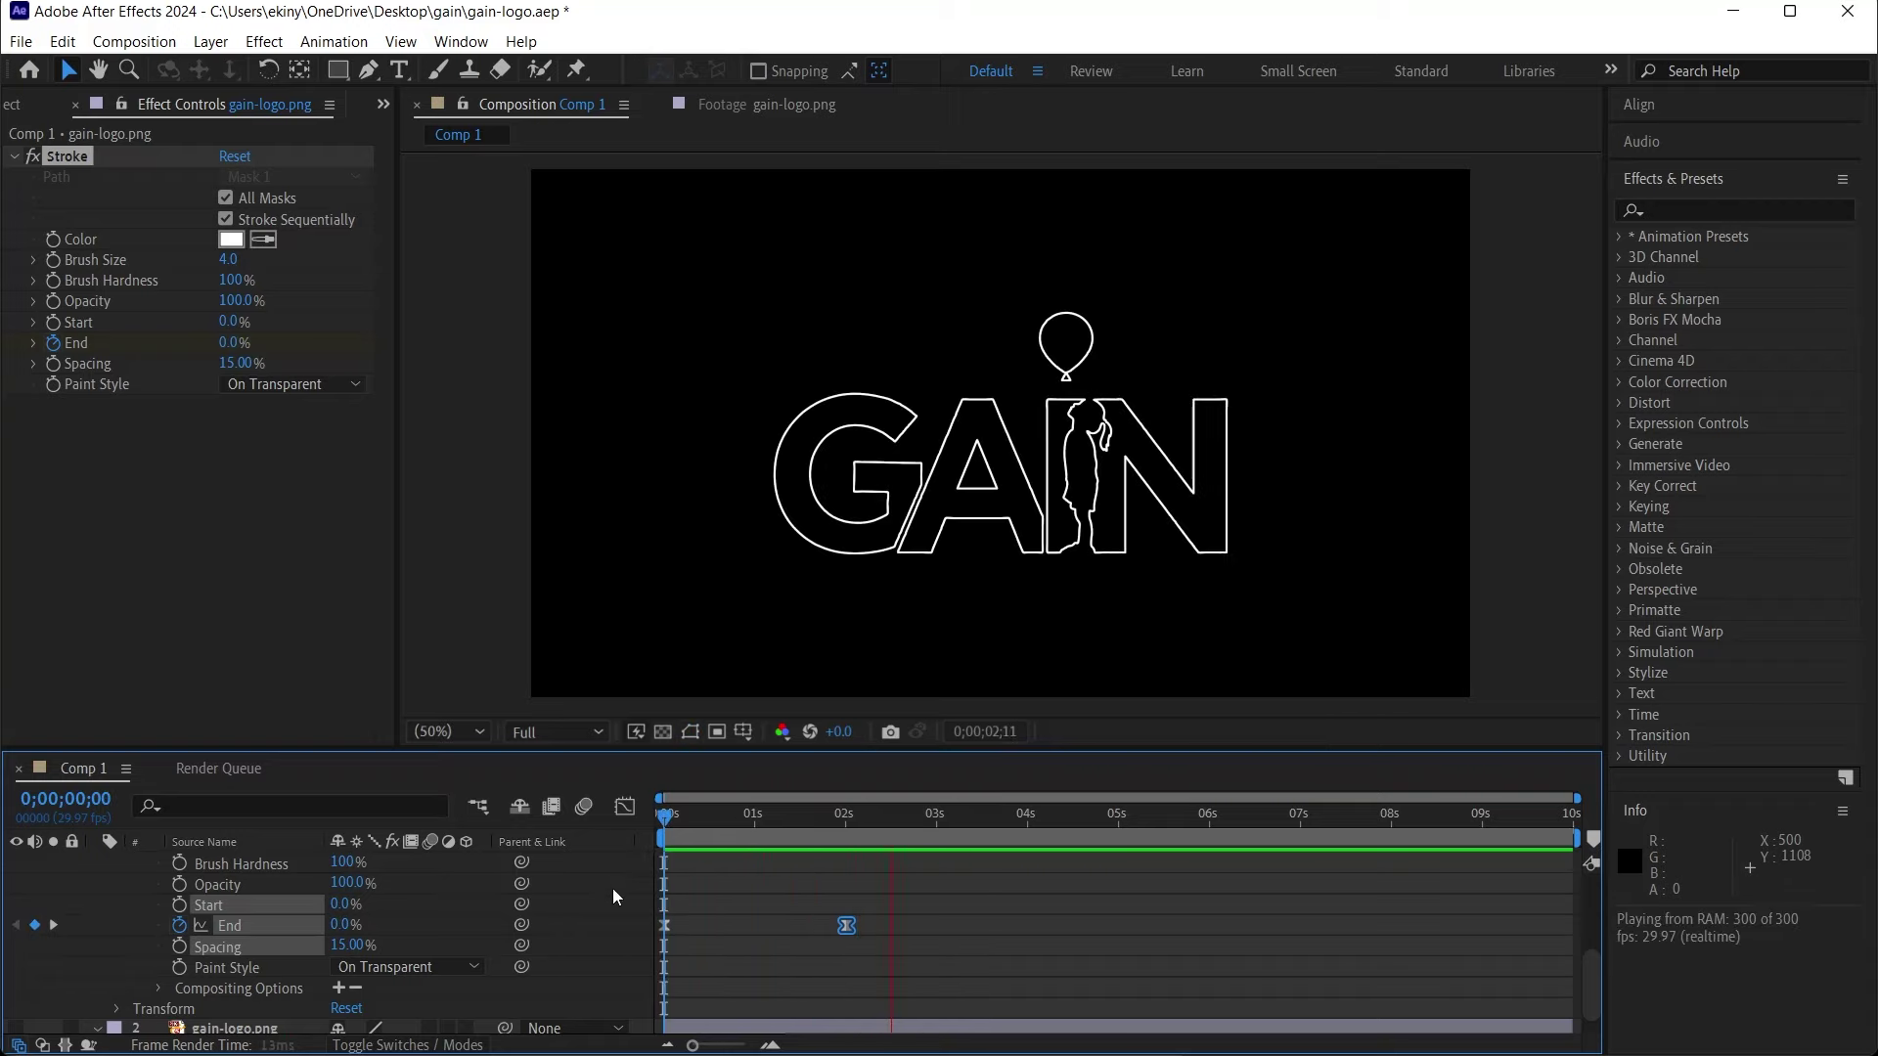
pyautogui.press('space')
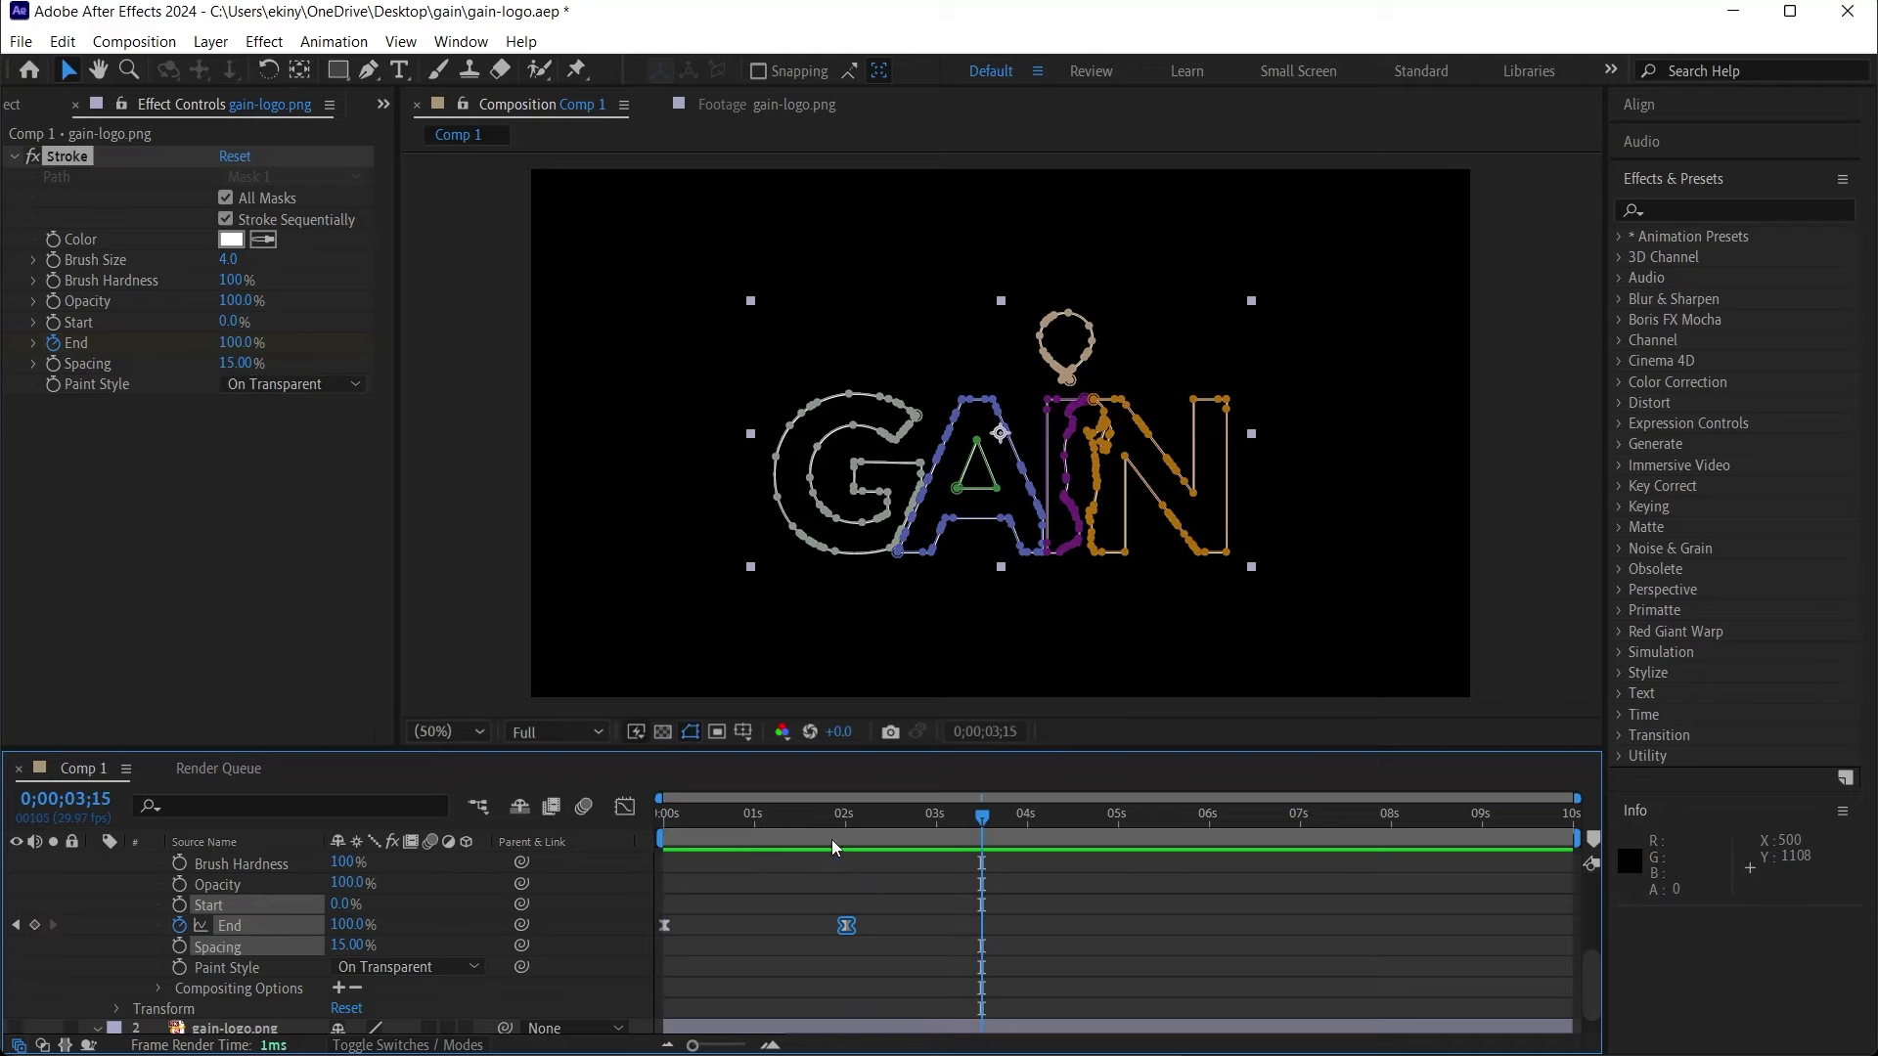
pyautogui.moveTo(830, 817); pyautogui.dragTo(645, 819)
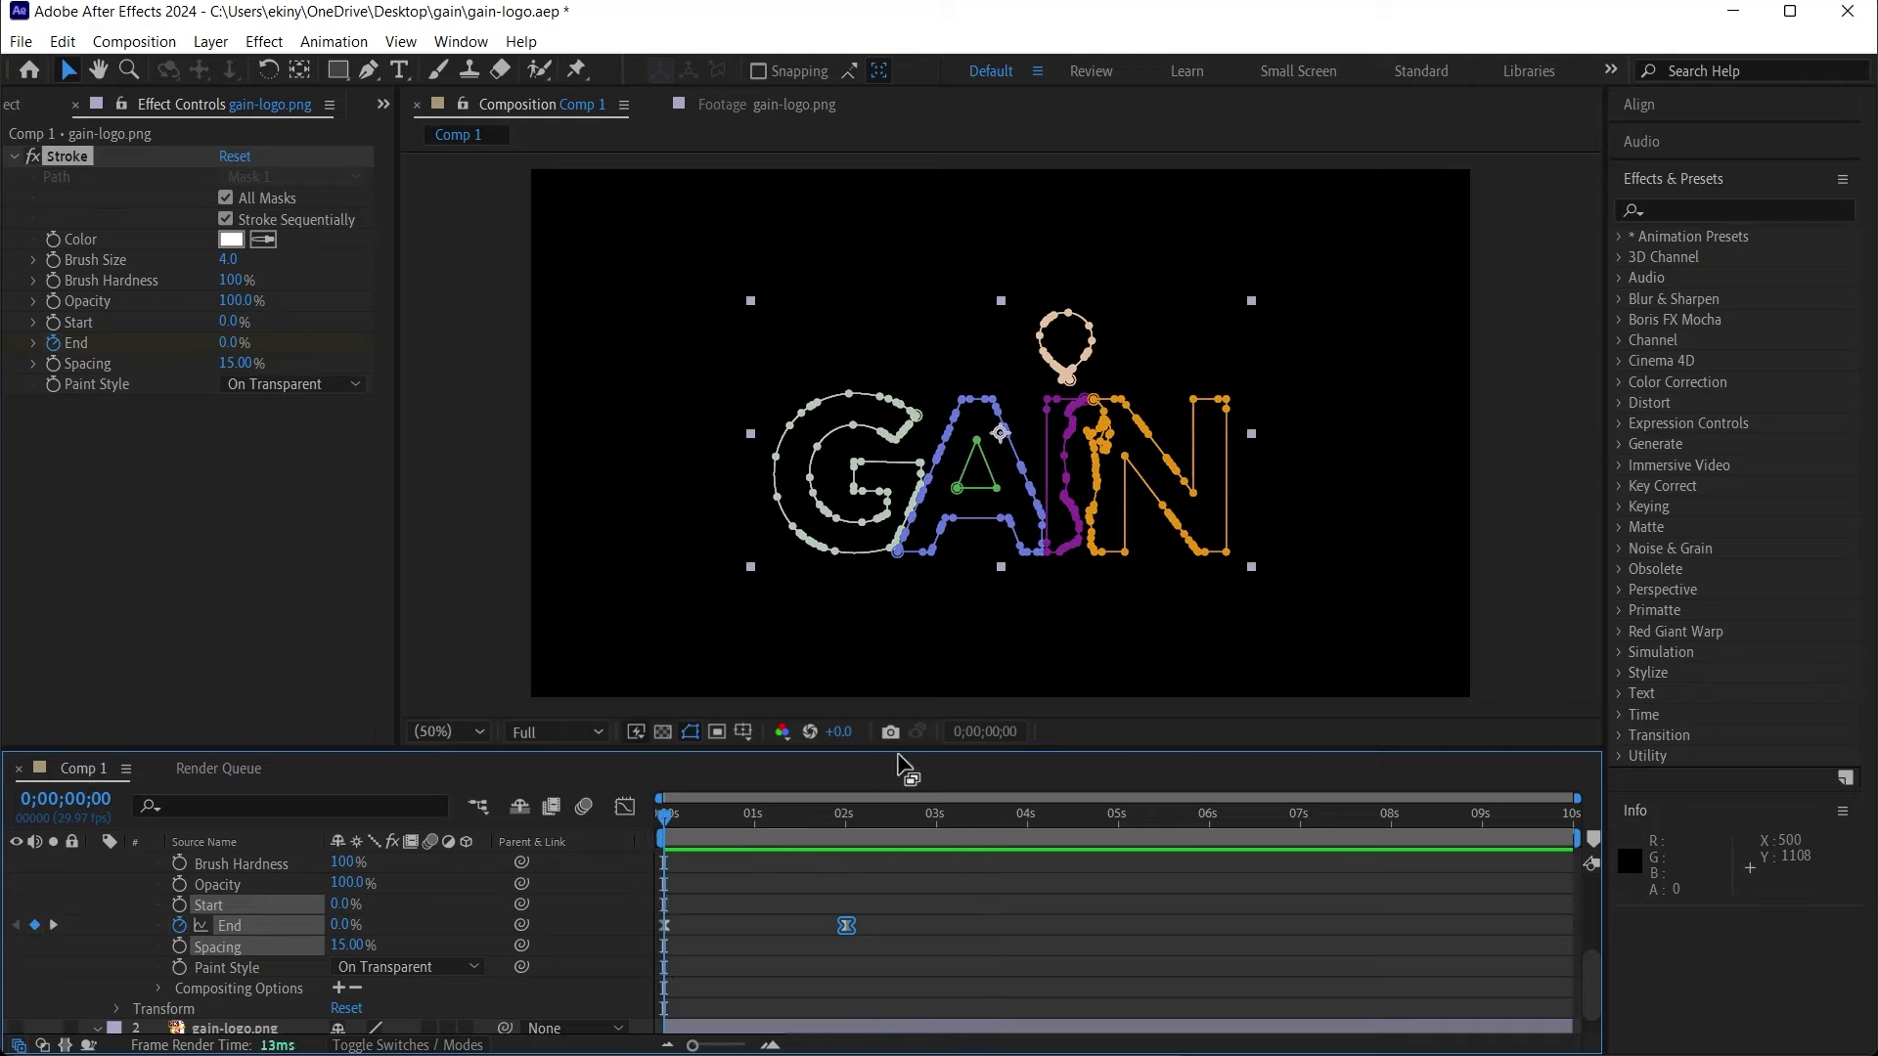
# Apply CC Force Motion Blur from Effects & Presets to the traced logo layer.
pyautogui.click(1678, 209)
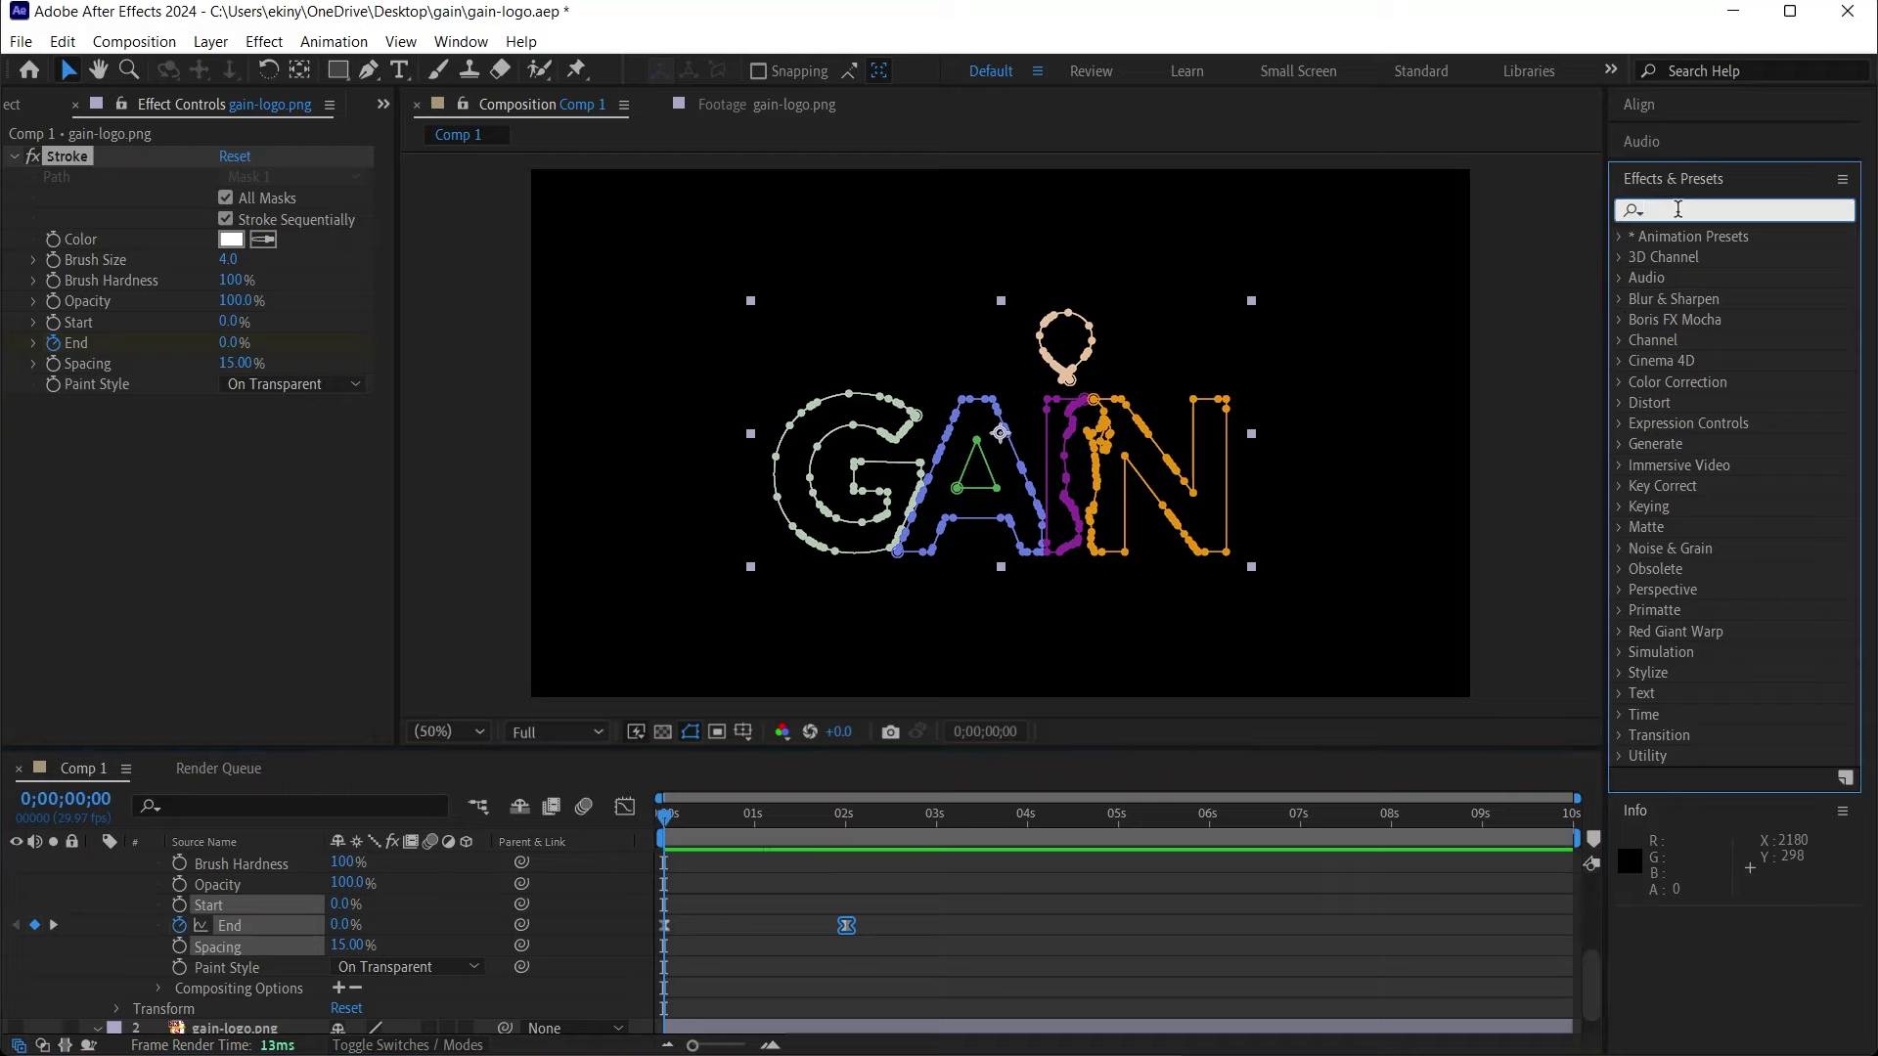
pyautogui.write('CC Force')
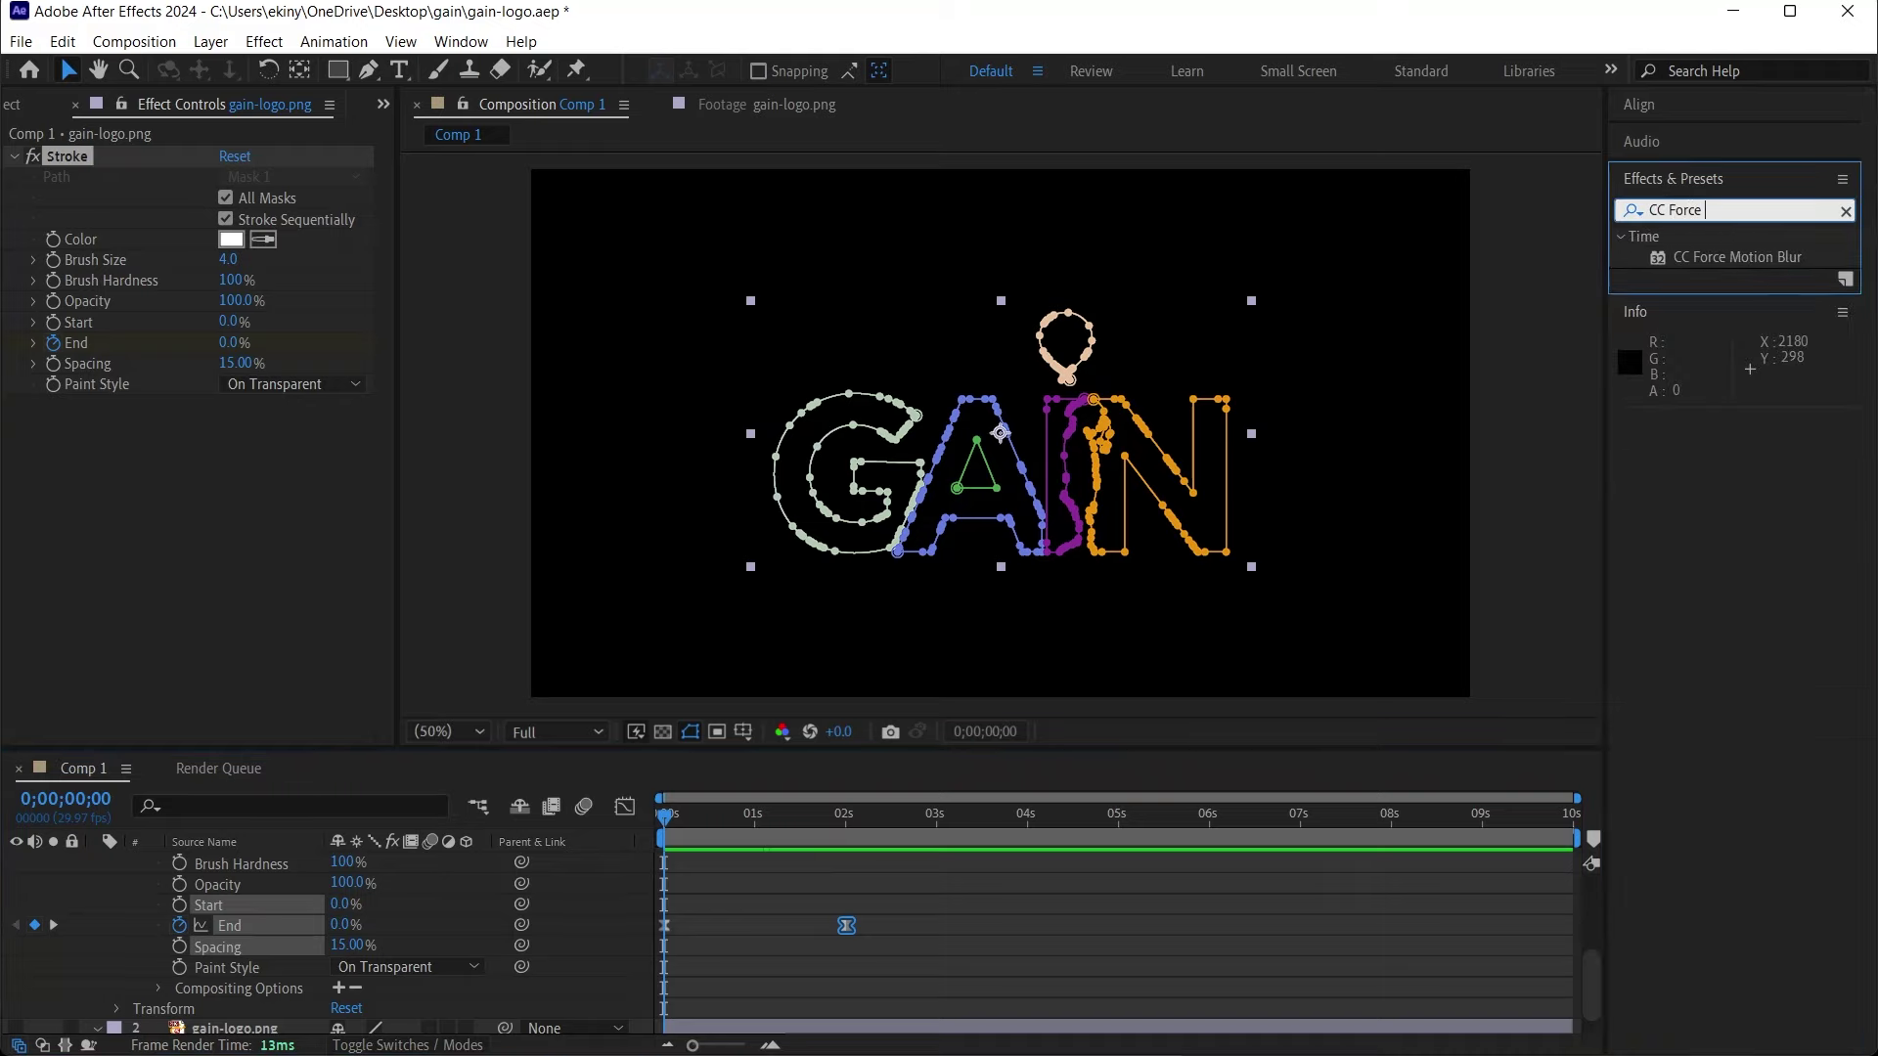
pyautogui.moveTo(1717, 256); pyautogui.dragTo(999, 487)
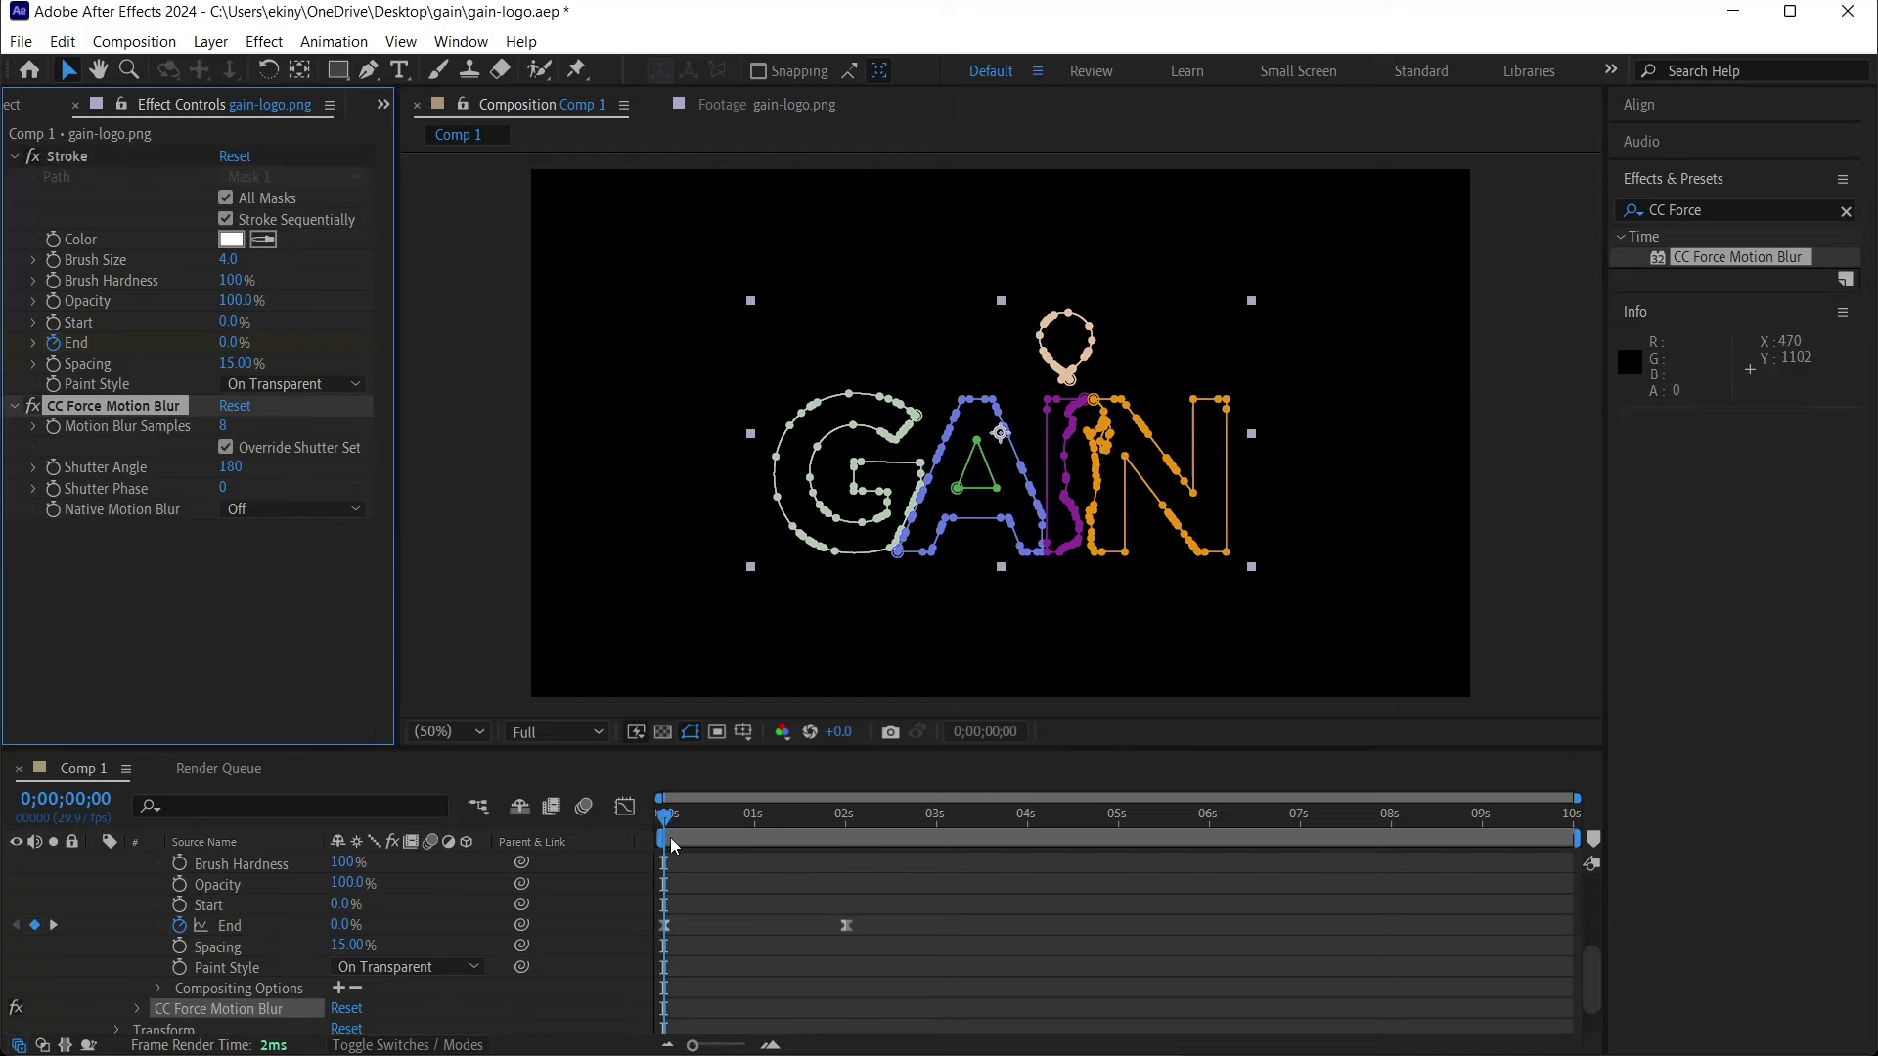
# Scrub the timeline around 0;00;00;21 to 0;00;01;08 to inspect the blurred stroke draw-on.
pyautogui.moveTo(670, 821); pyautogui.dragTo(729, 837)
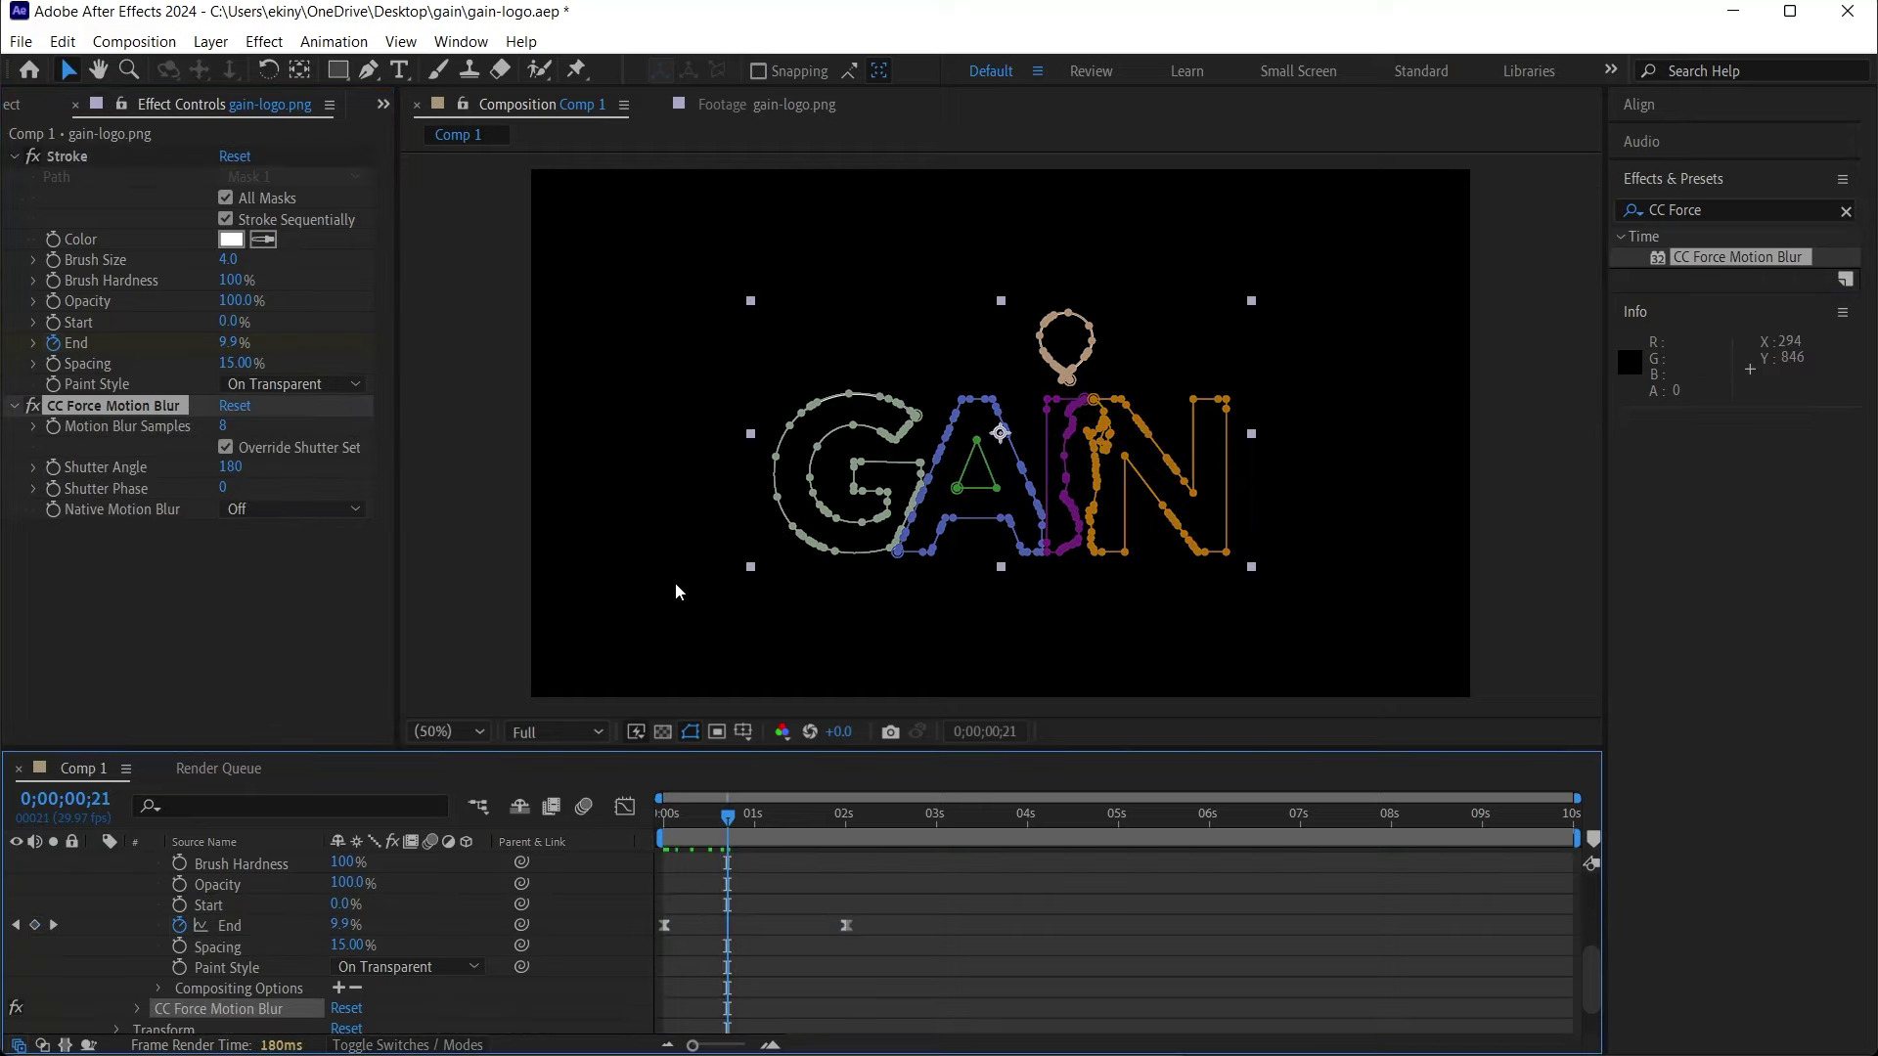
pyautogui.click(730, 572)
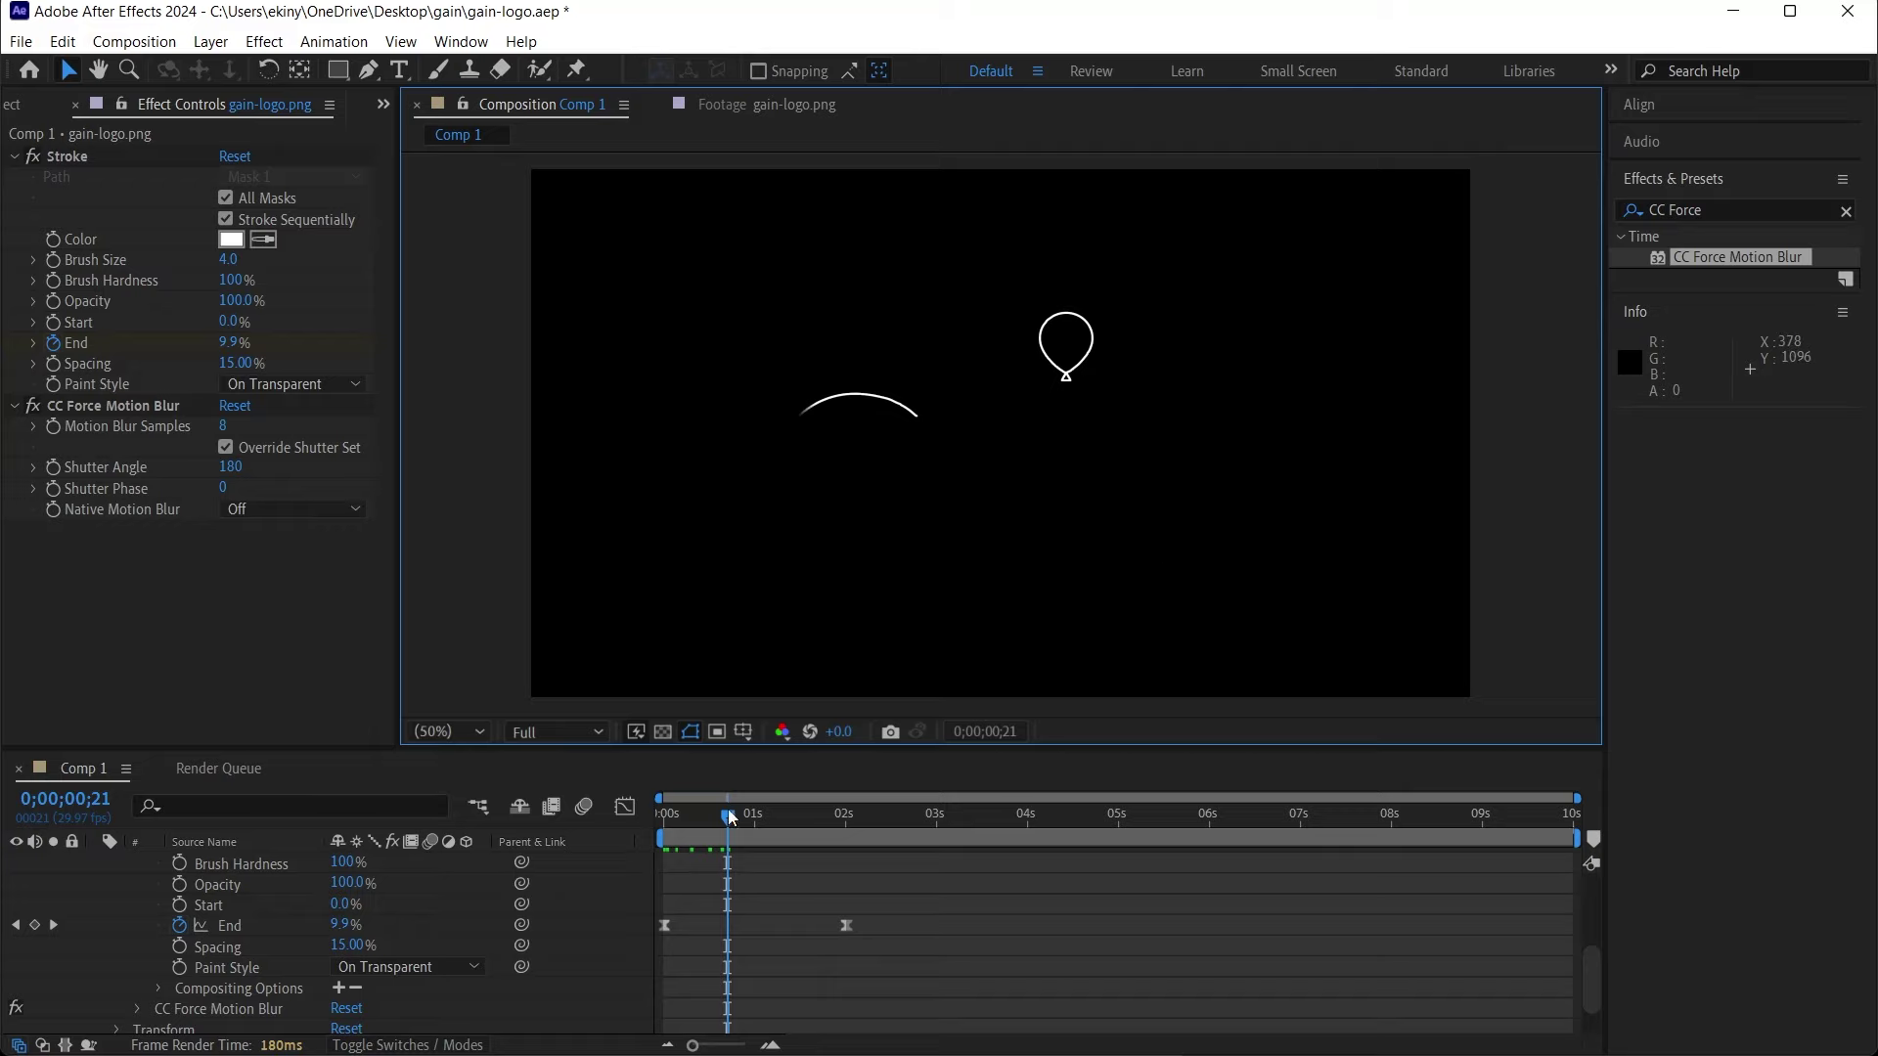
pyautogui.click(778, 824)
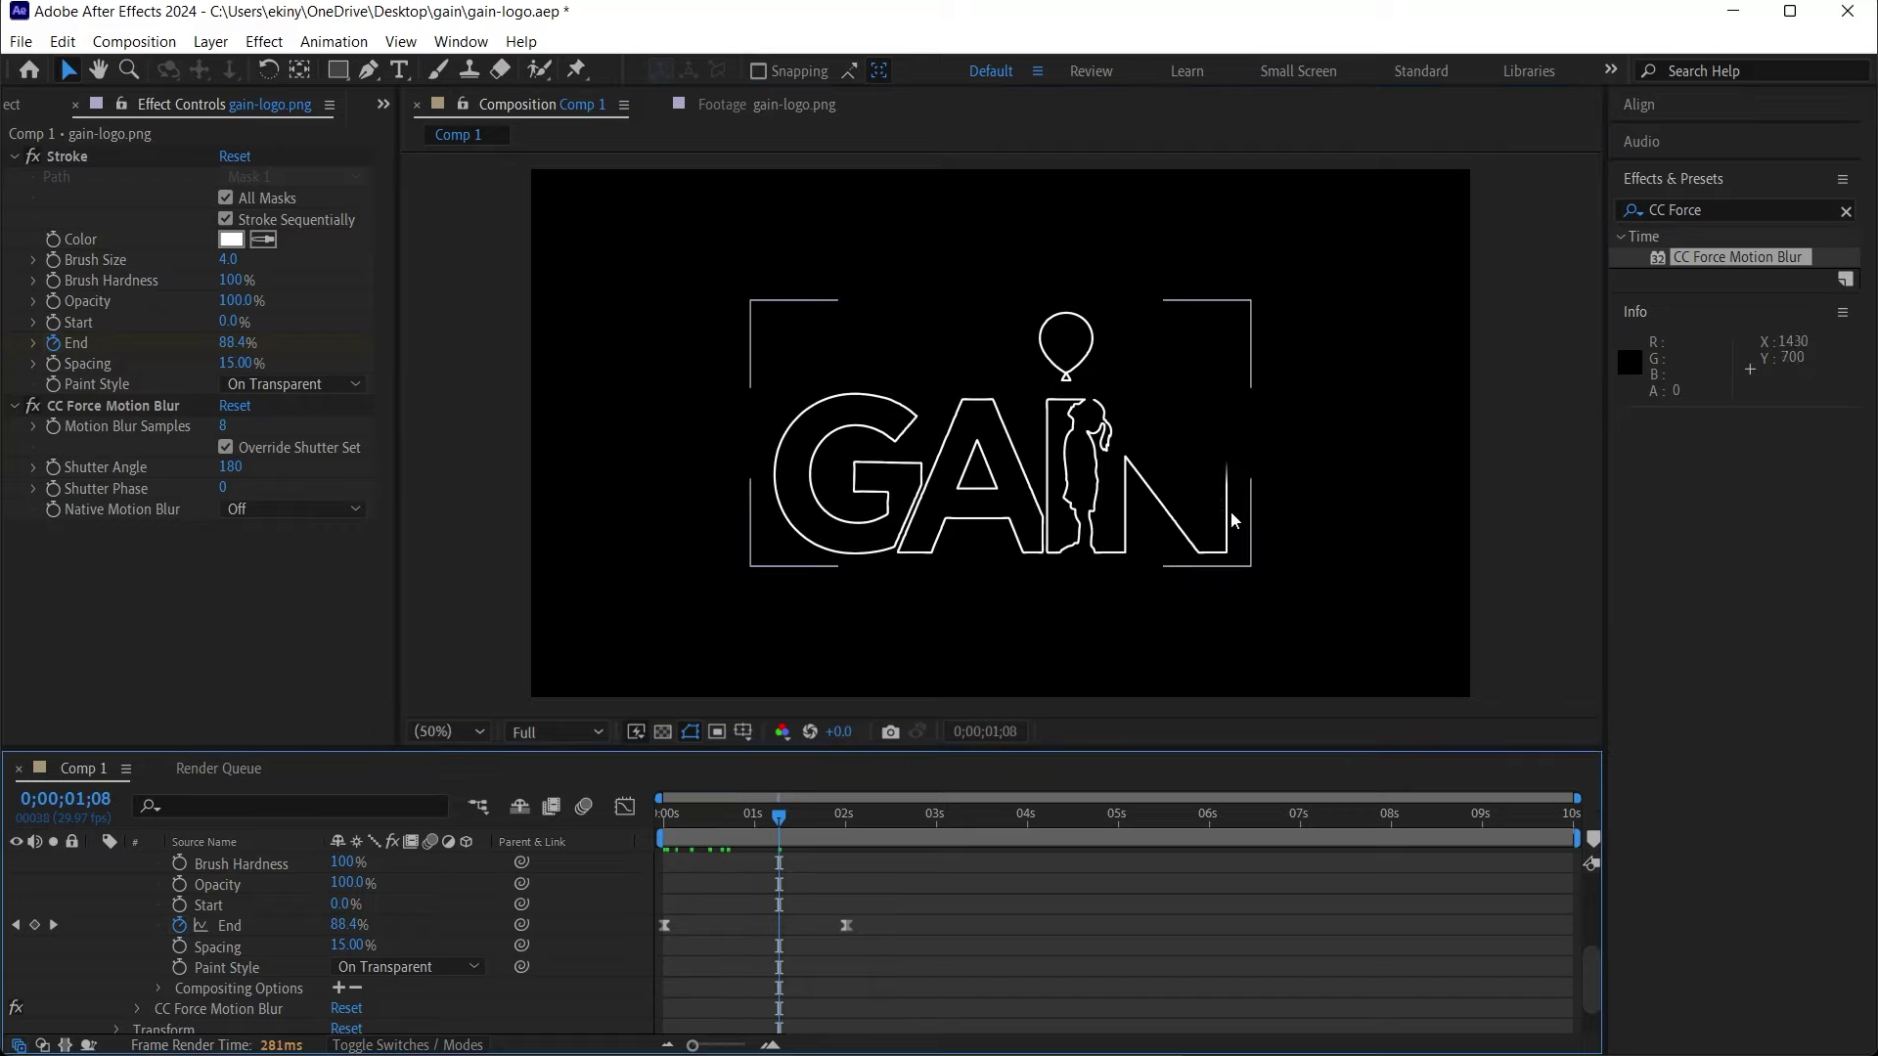
pyautogui.moveTo(734, 824)
pyautogui.mouseDown()
pyautogui.moveTo(734, 841)
pyautogui.moveTo(670, 832)
pyautogui.moveTo(772, 826)
pyautogui.moveTo(776, 843)
pyautogui.moveTo(747, 817)
pyautogui.mouseUp()
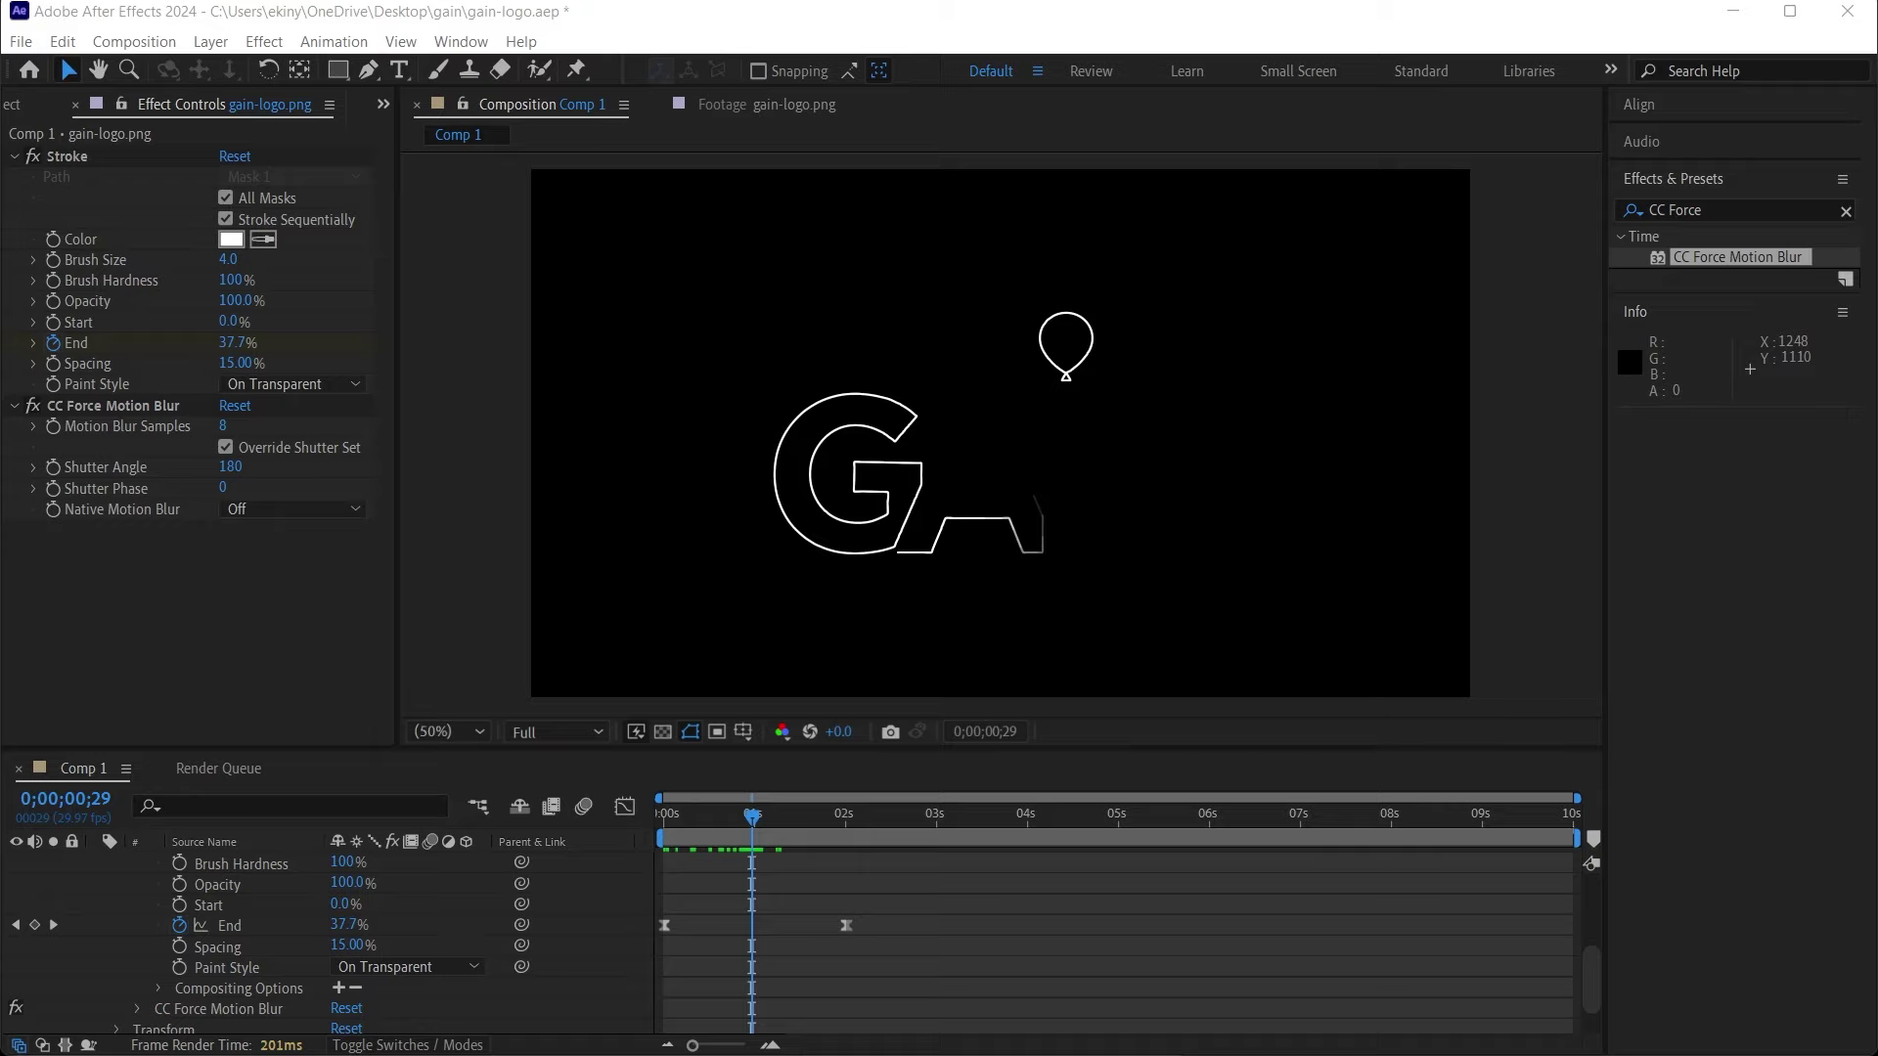
# Make the full GAIN logo layer visible and reveal its Opacity property.
pyautogui.click(15, 883)
pyautogui.click(209, 885)
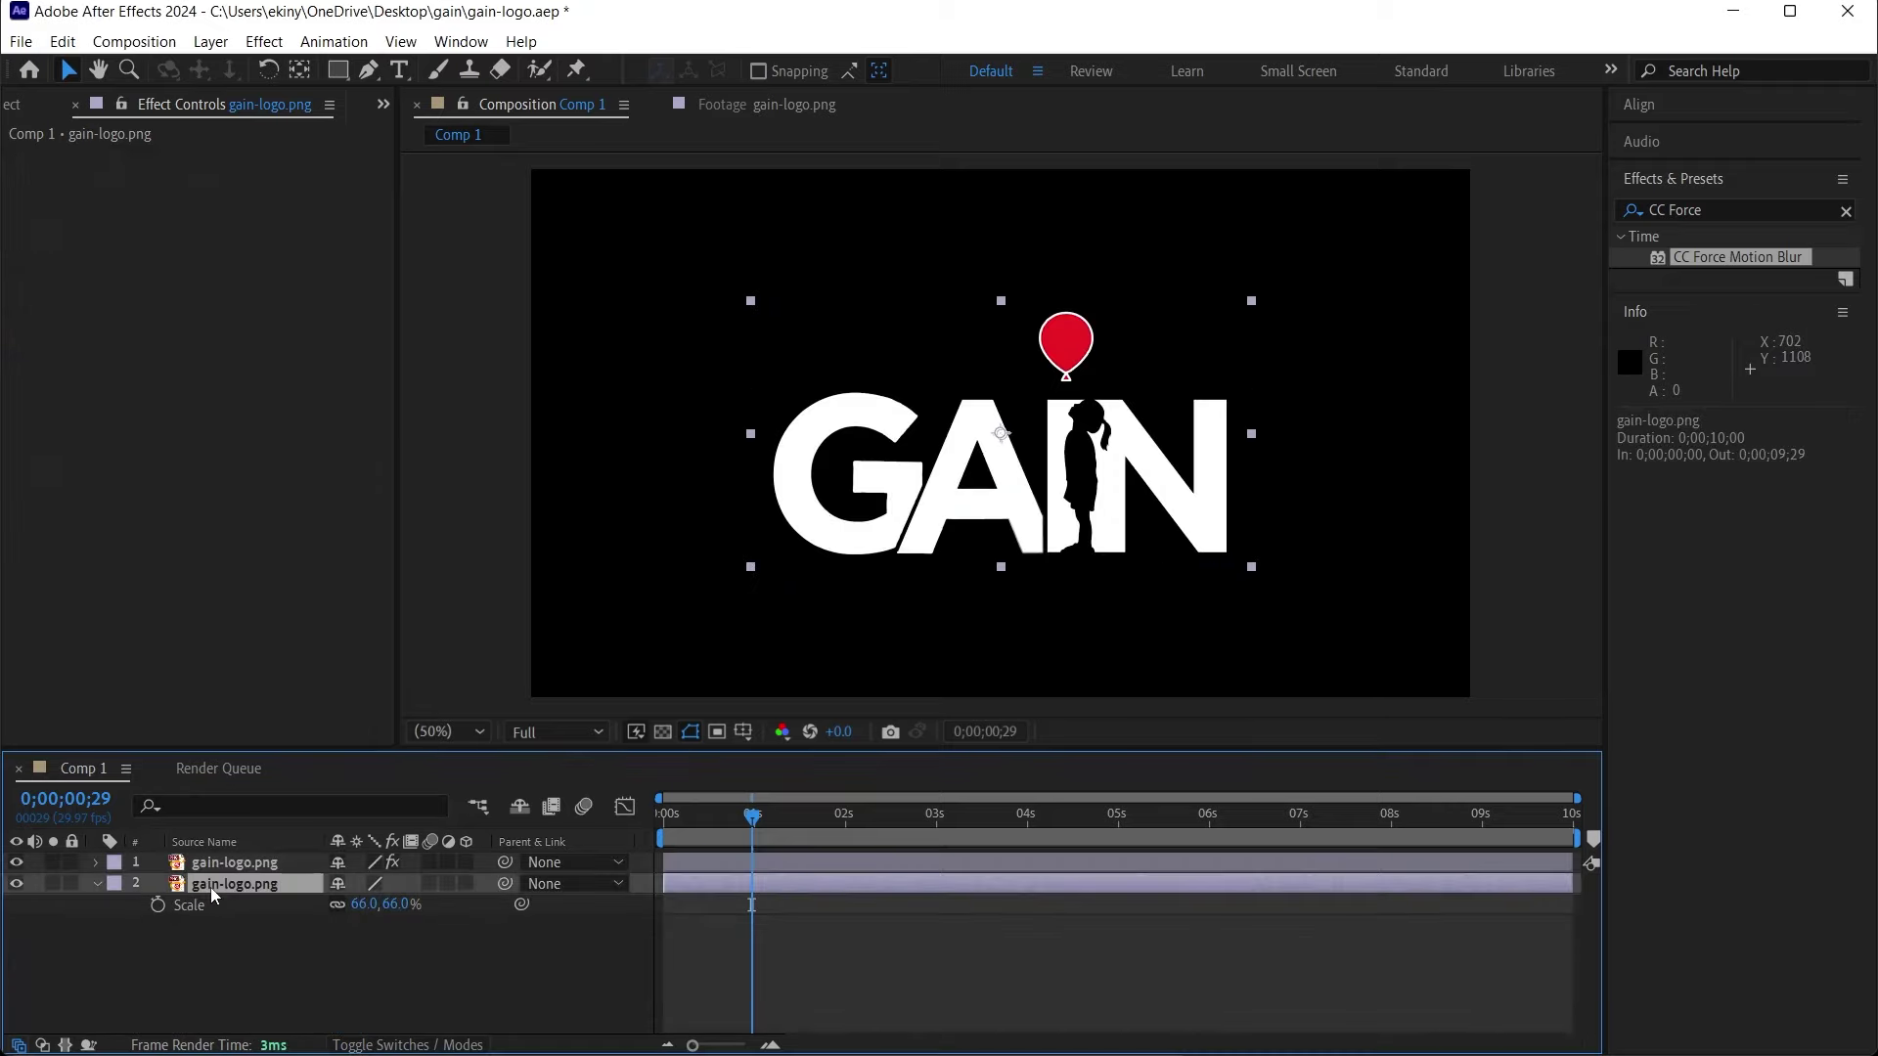
pyautogui.press('t')
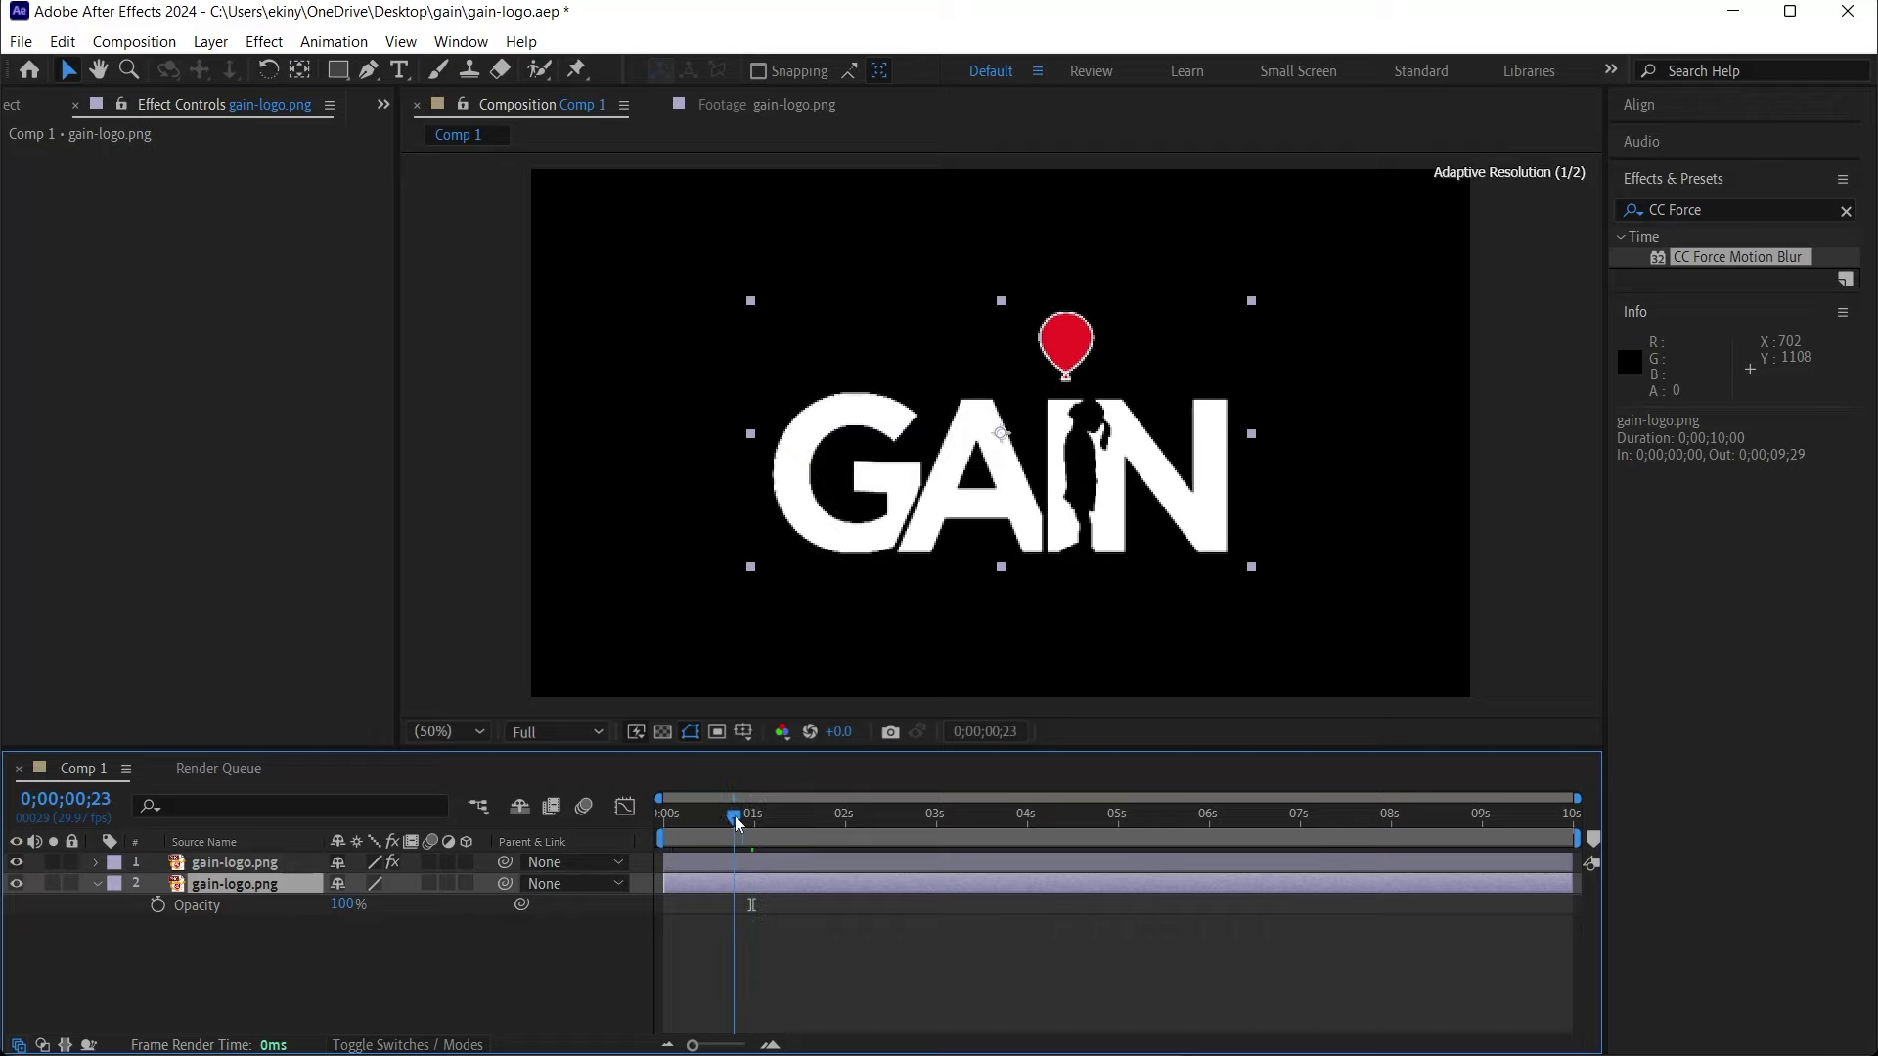
pyautogui.moveTo(736, 816); pyautogui.dragTo(847, 821)
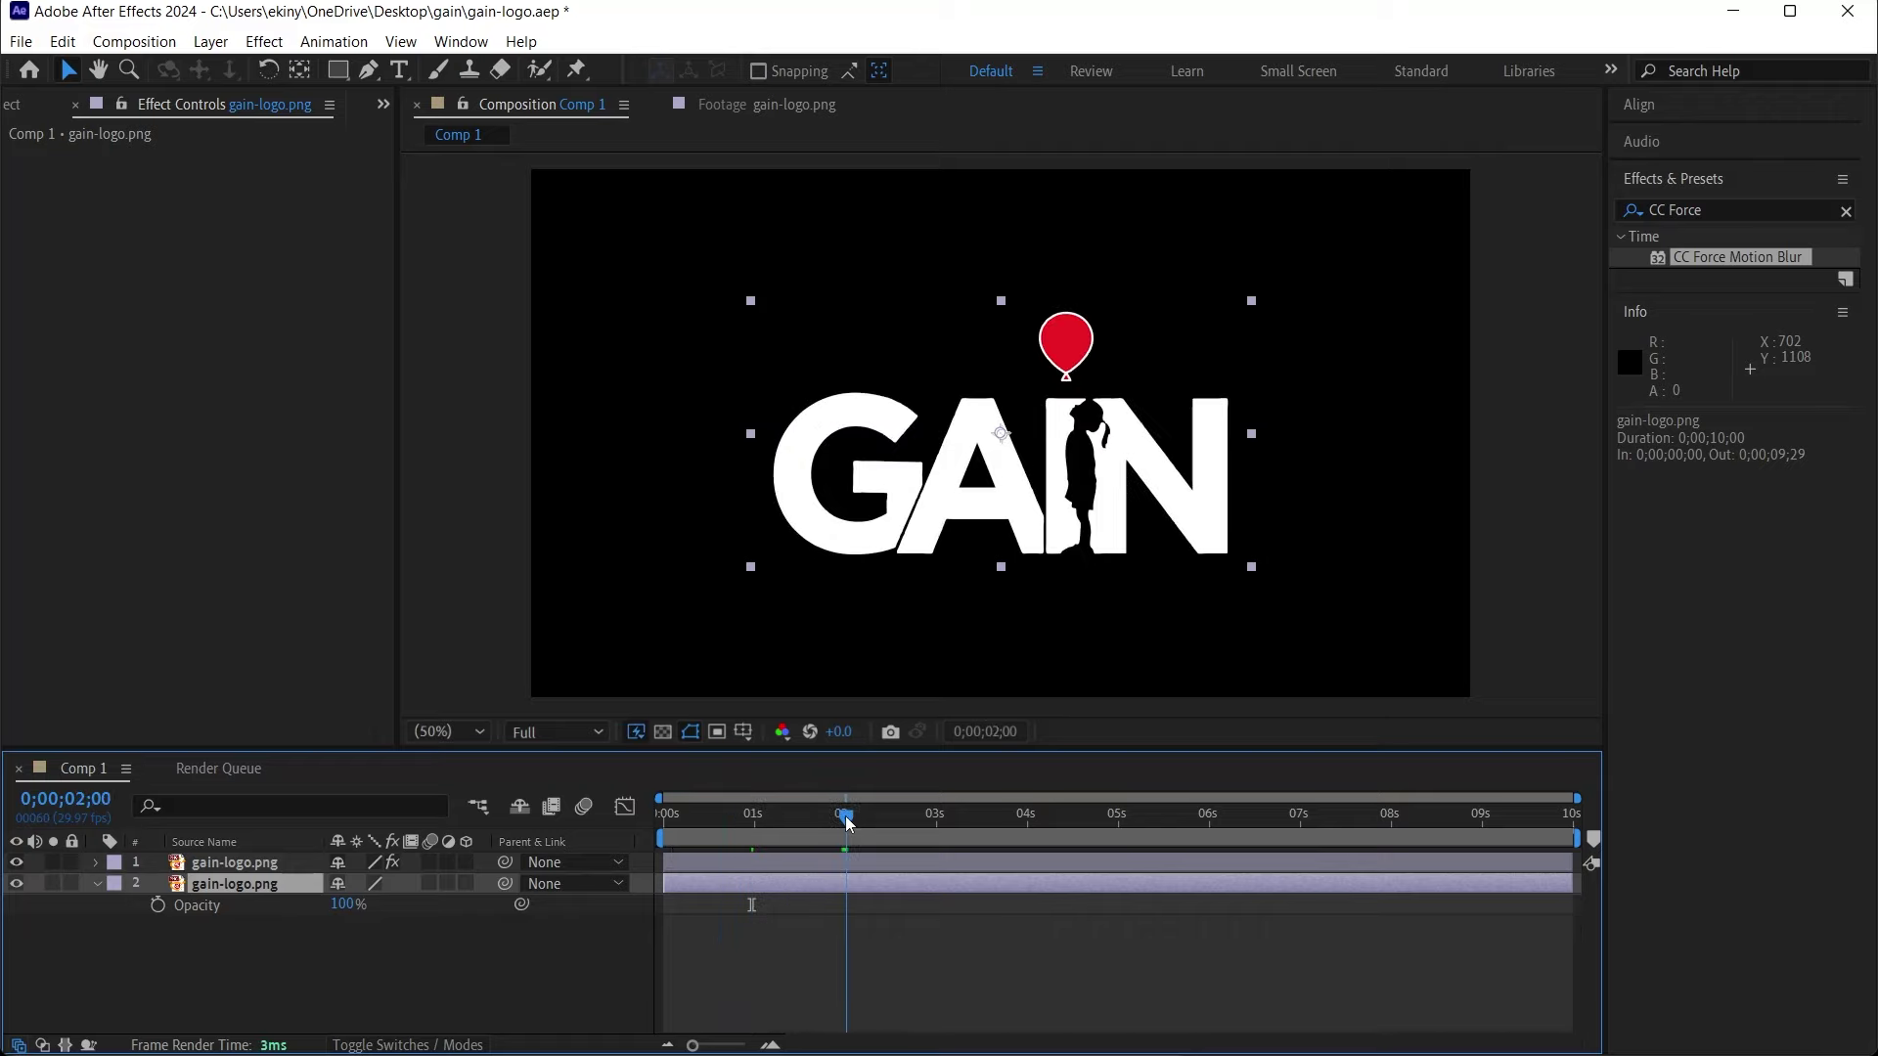
pyautogui.click(347, 905)
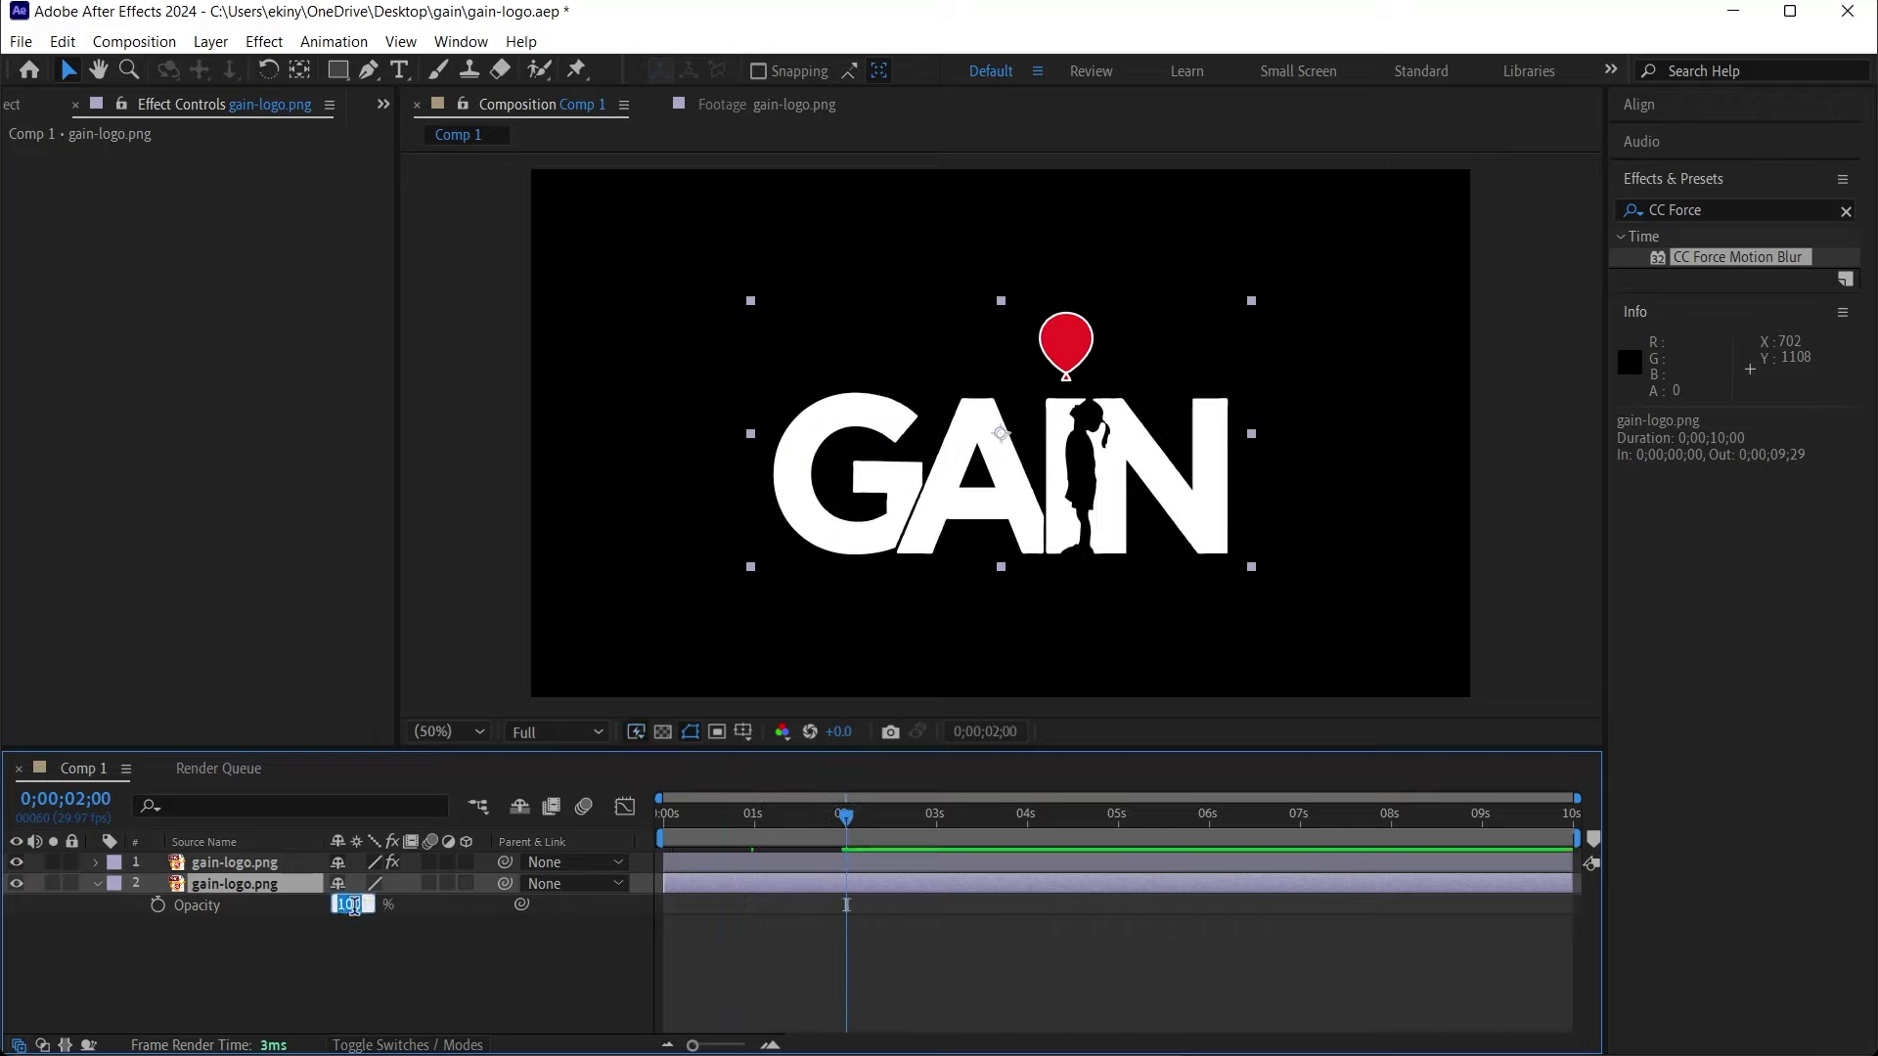
pyautogui.click(410, 927)
# Keyframe the logo's Opacity at 0% at 0s and 100% at 2s, then preview the fade.
pyautogui.press('Home')
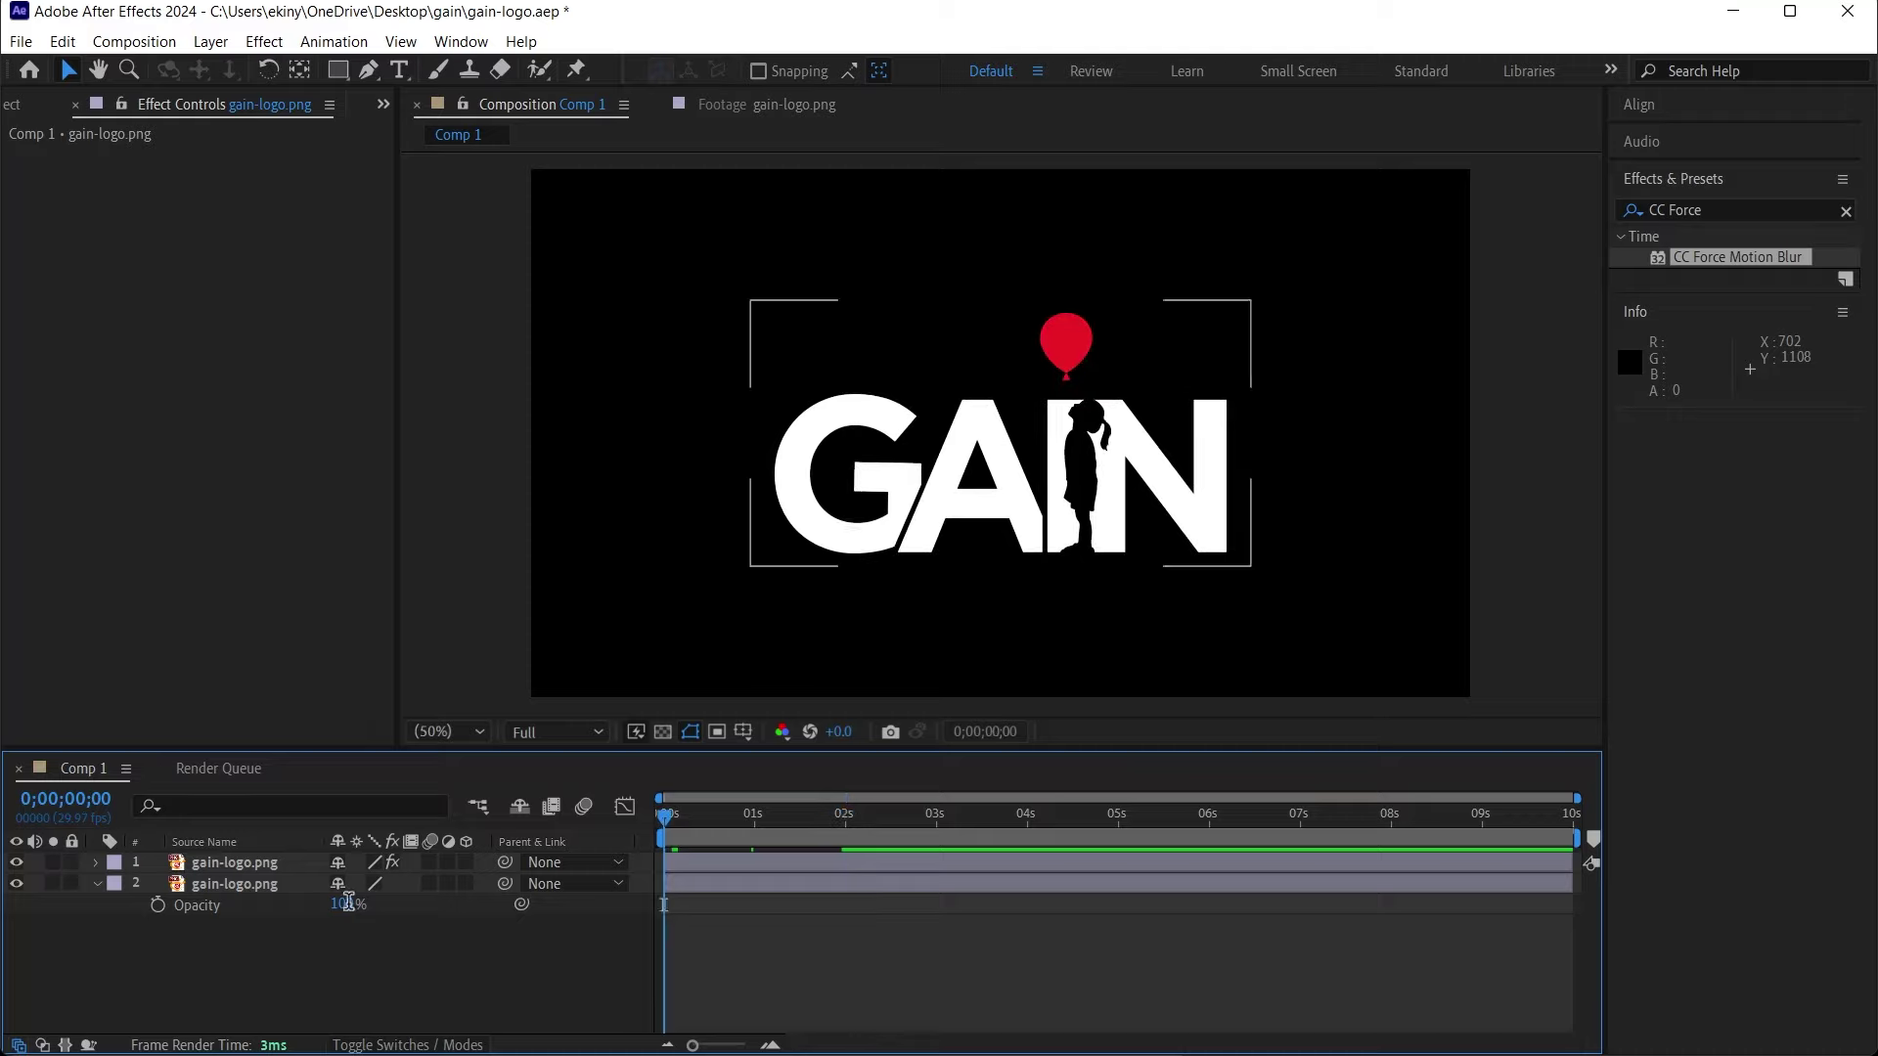
pyautogui.click(347, 902)
pyautogui.write('0')
pyautogui.click(157, 905)
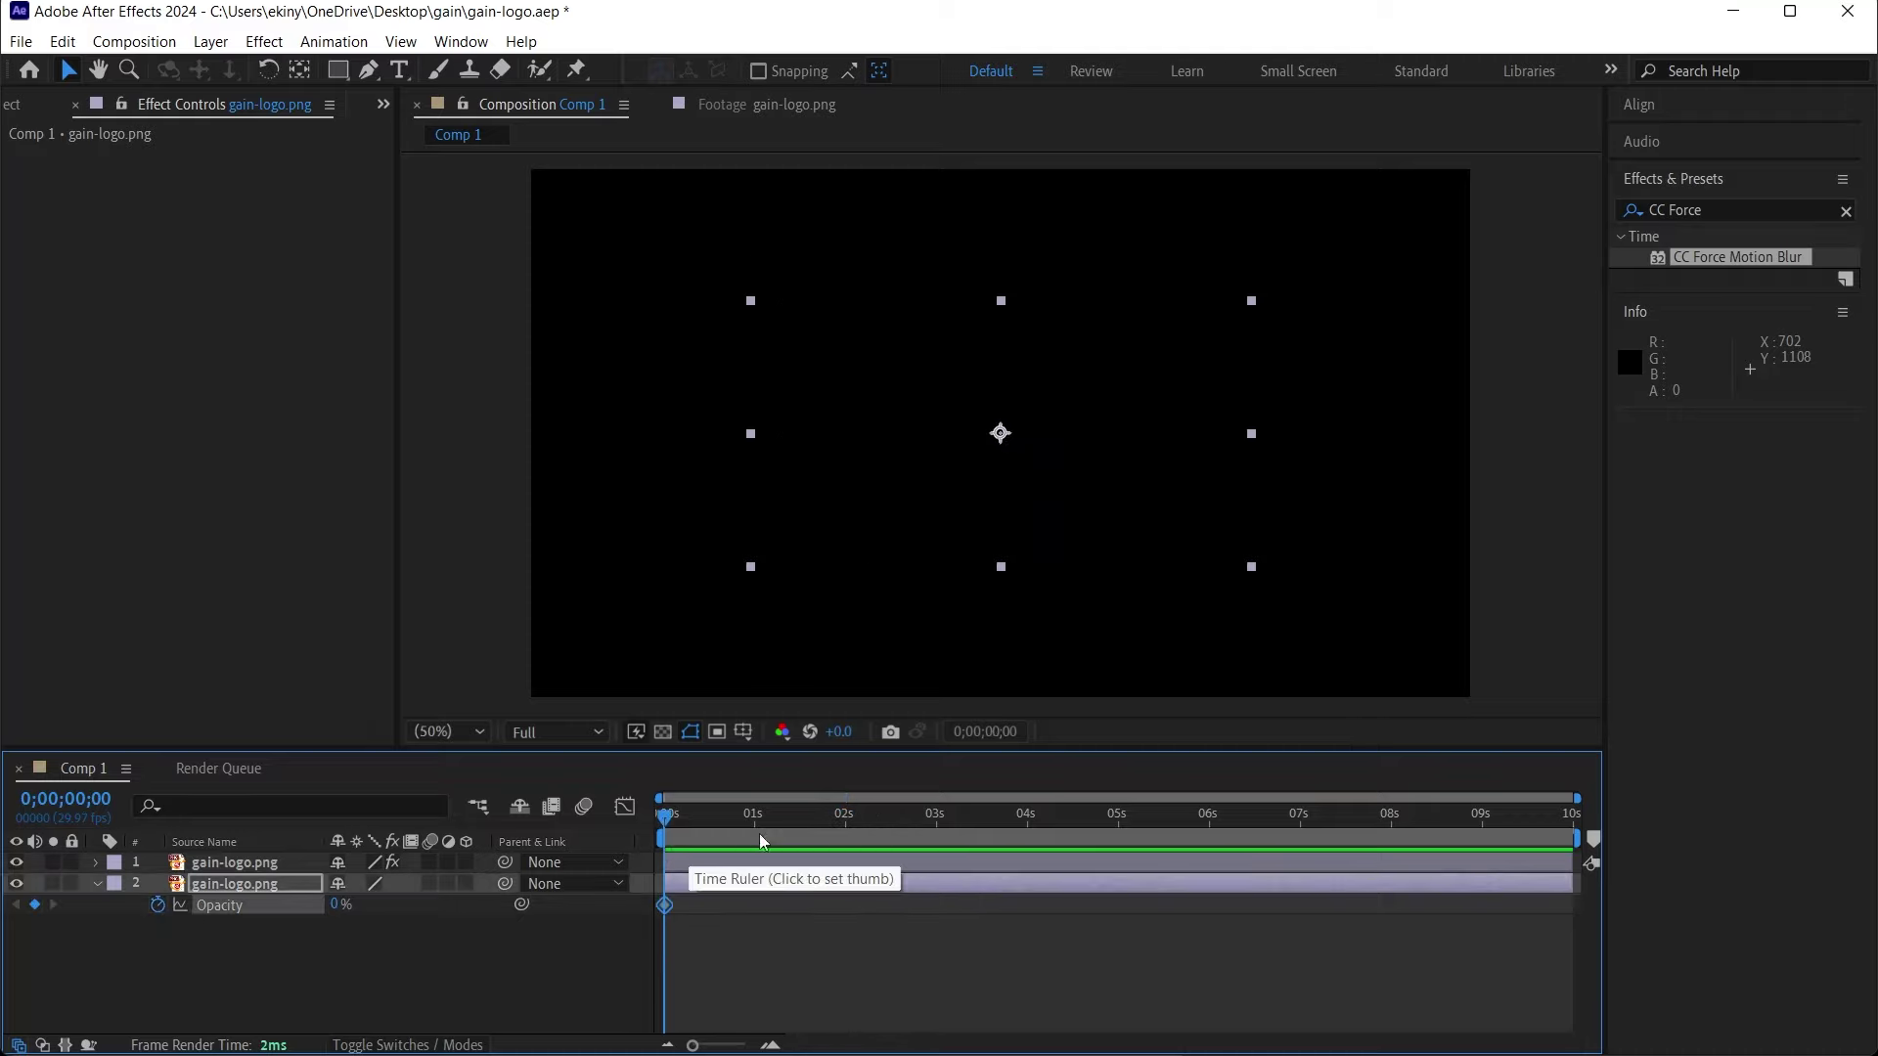
pyautogui.click(846, 828)
pyautogui.click(342, 904)
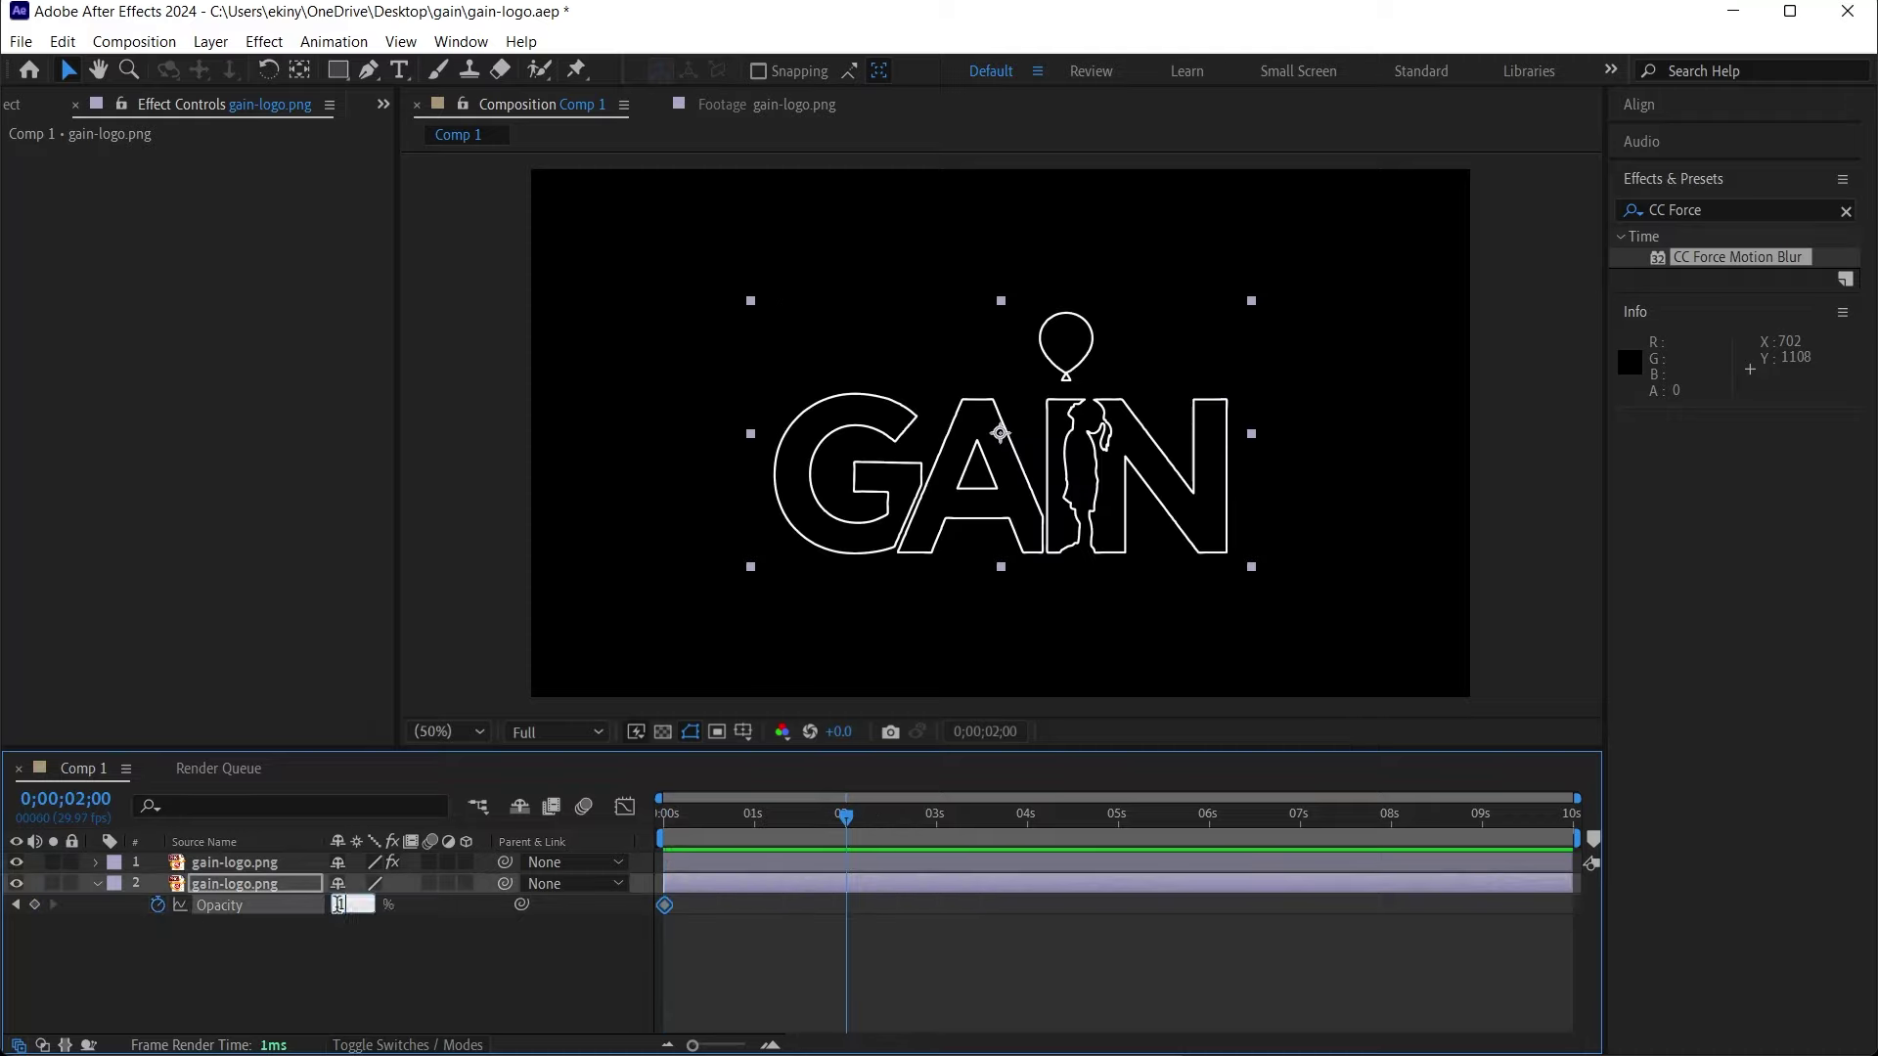
pyautogui.write('100')
pyautogui.press('Return')
pyautogui.press('Home')
pyautogui.press('space')
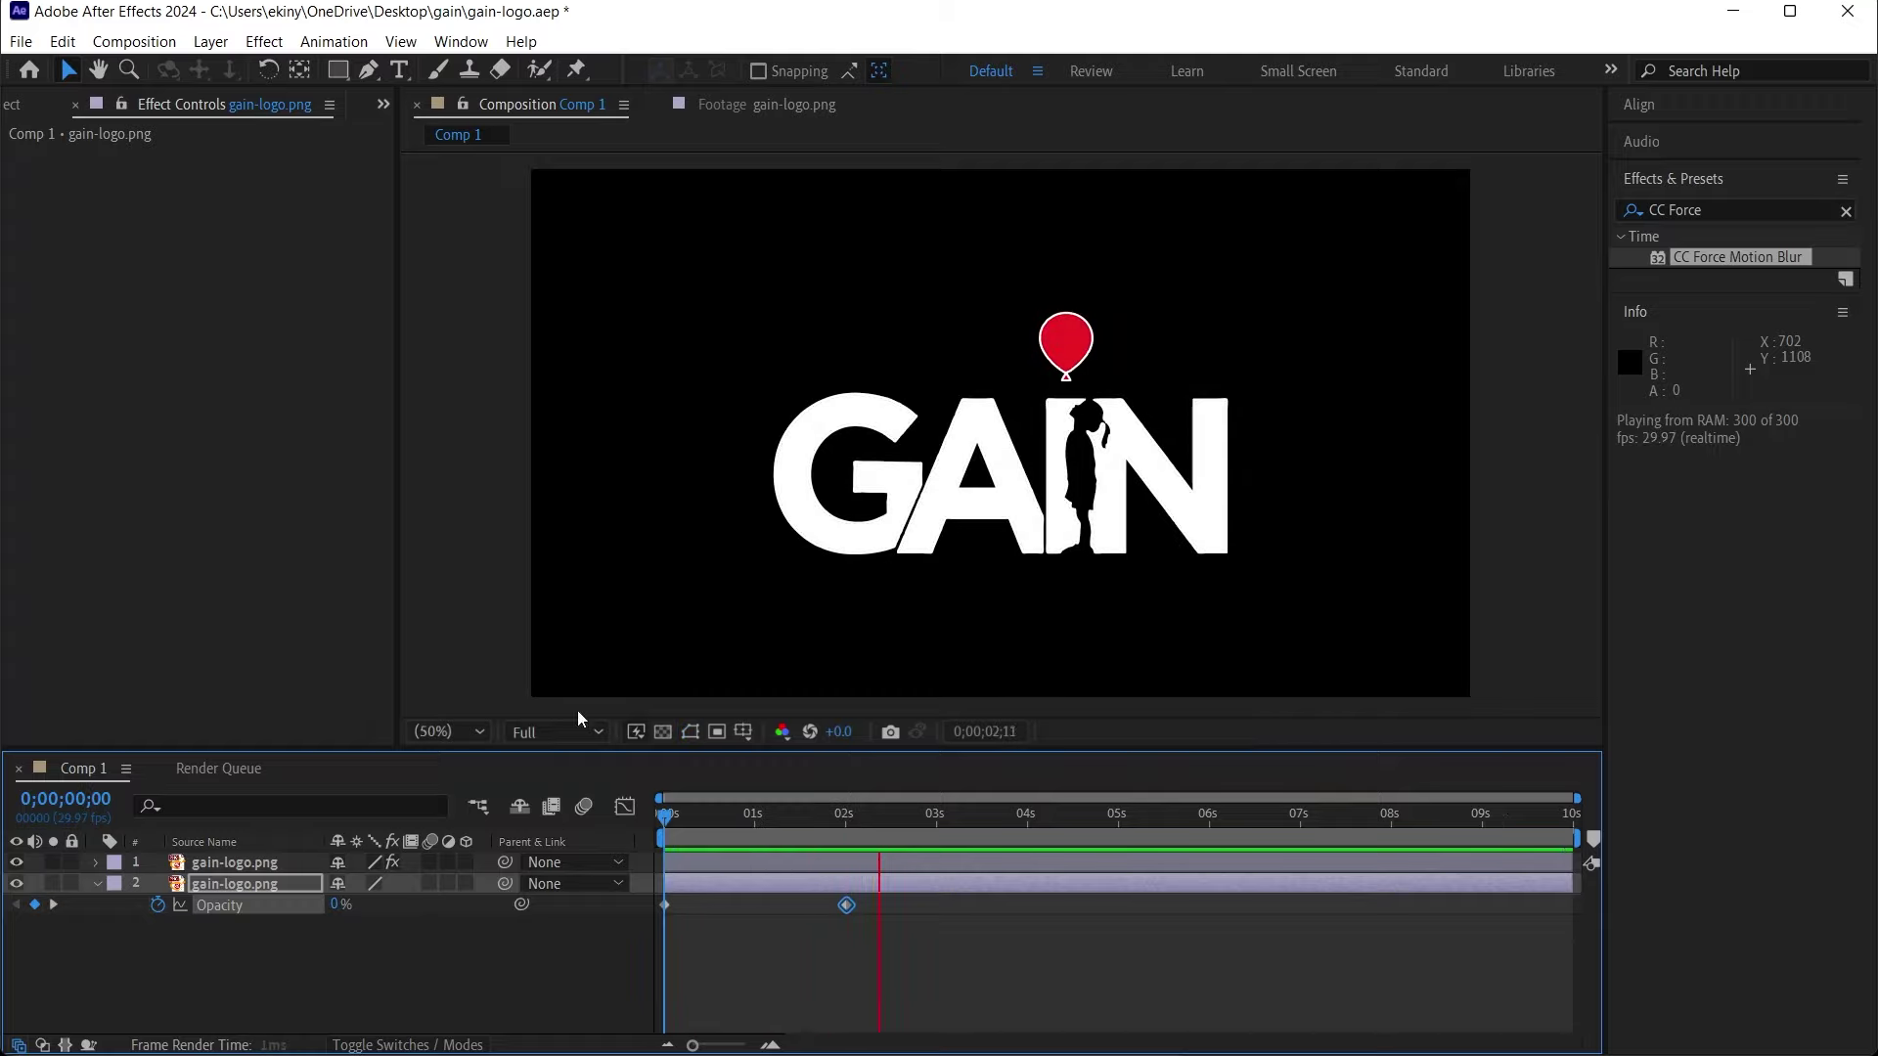
# Move the first Opacity keyframe to 0;00;01;17, shift both keyframes slightly later, and preview.
pyautogui.press('space')
pyautogui.moveTo(666, 905); pyautogui.dragTo(860, 906)
pyautogui.keyDown('shift'); pyautogui.click(847, 905); pyautogui.keyUp('shift')
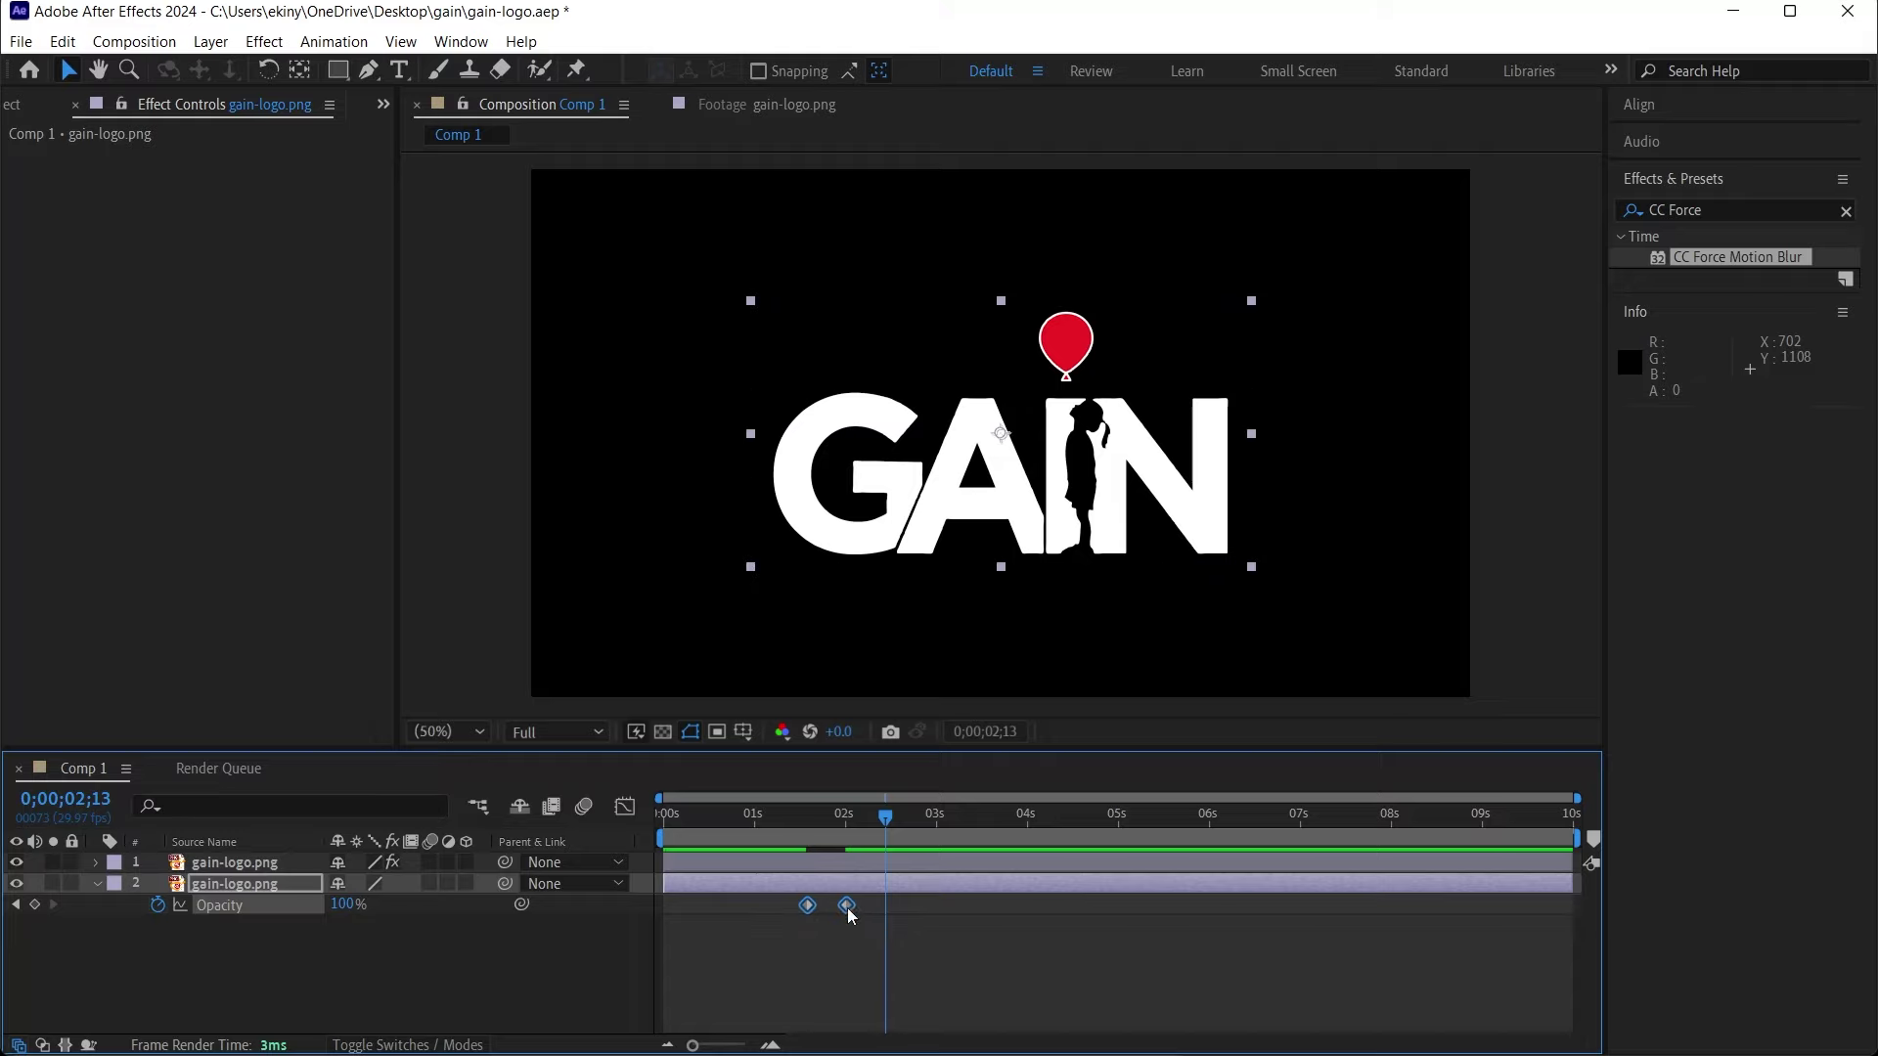
pyautogui.press('space')
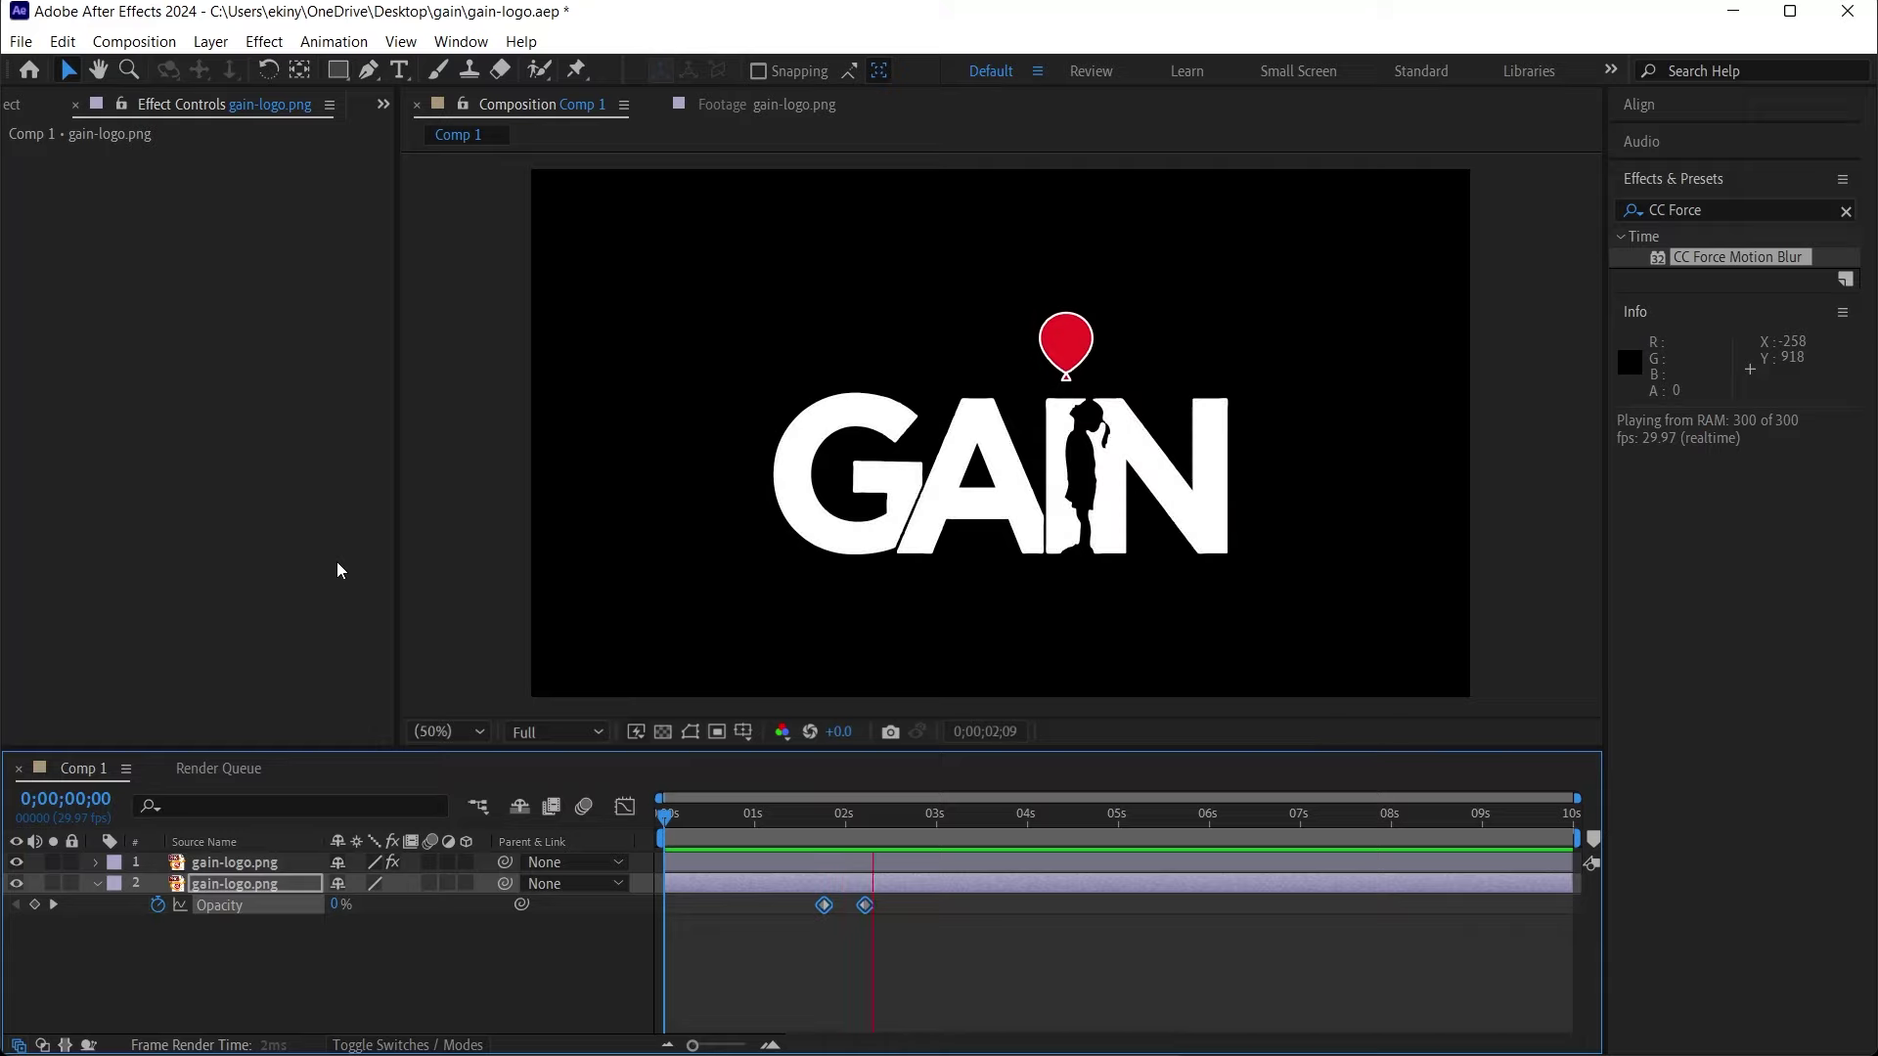
# Nudge both Opacity keyframes slightly earlier, then replay the full draw-on and fade from the start.
pyautogui.press('space')
pyautogui.moveTo(824, 906); pyautogui.dragTo(808, 905)
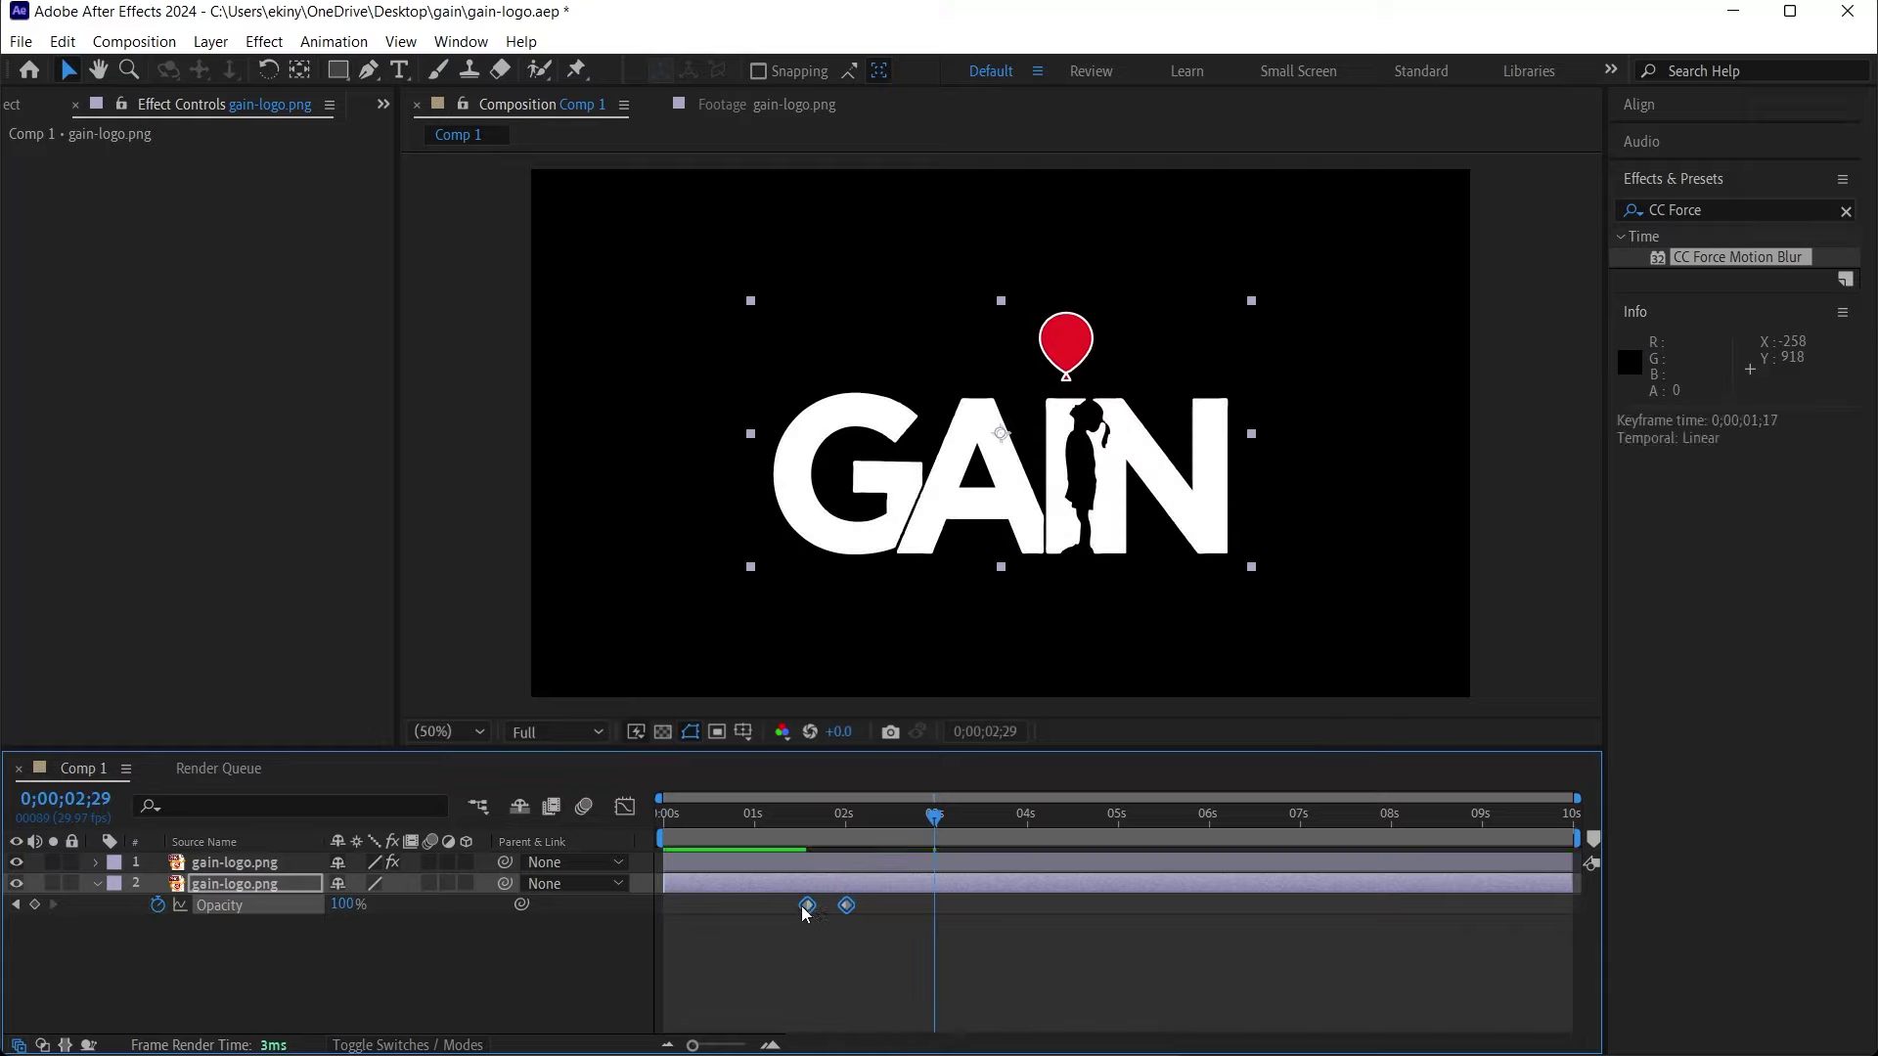
pyautogui.click(802, 861)
pyautogui.press('t')
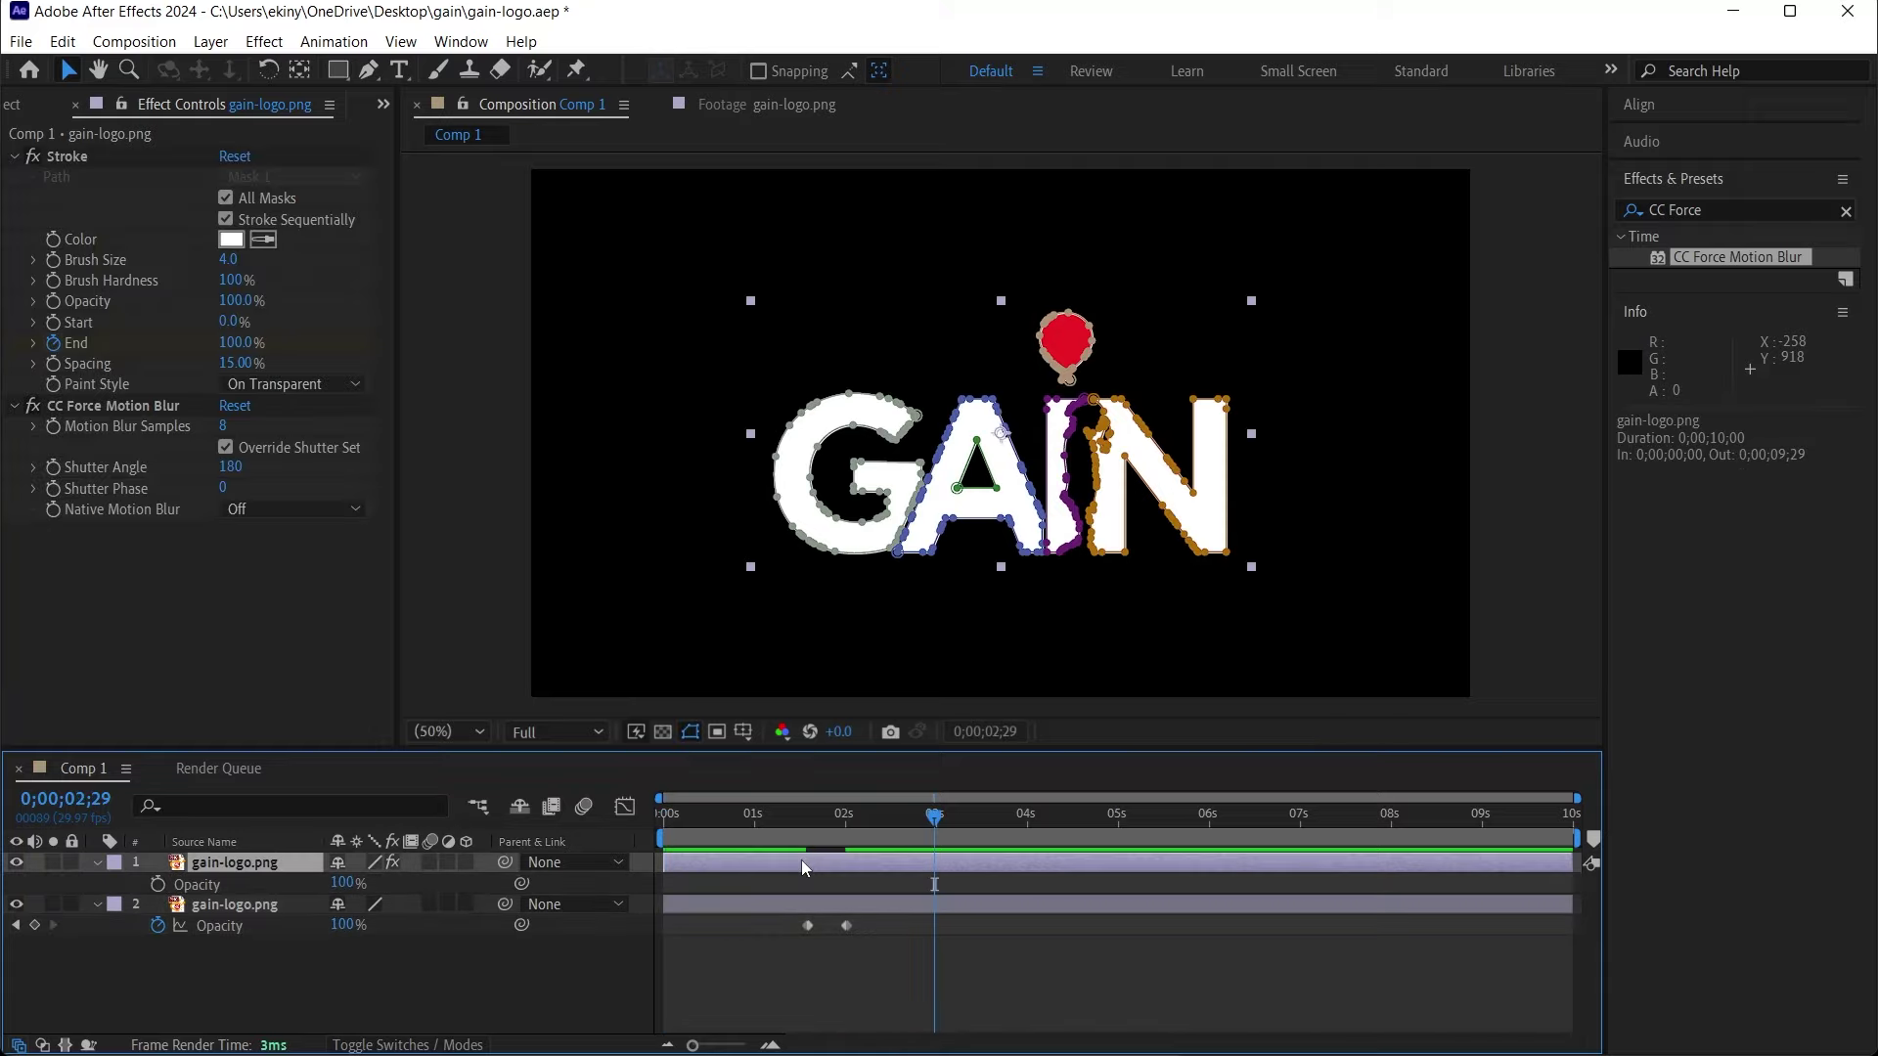
pyautogui.press('m')
pyautogui.press('m')
pyautogui.press('Home')
pyautogui.press('space')
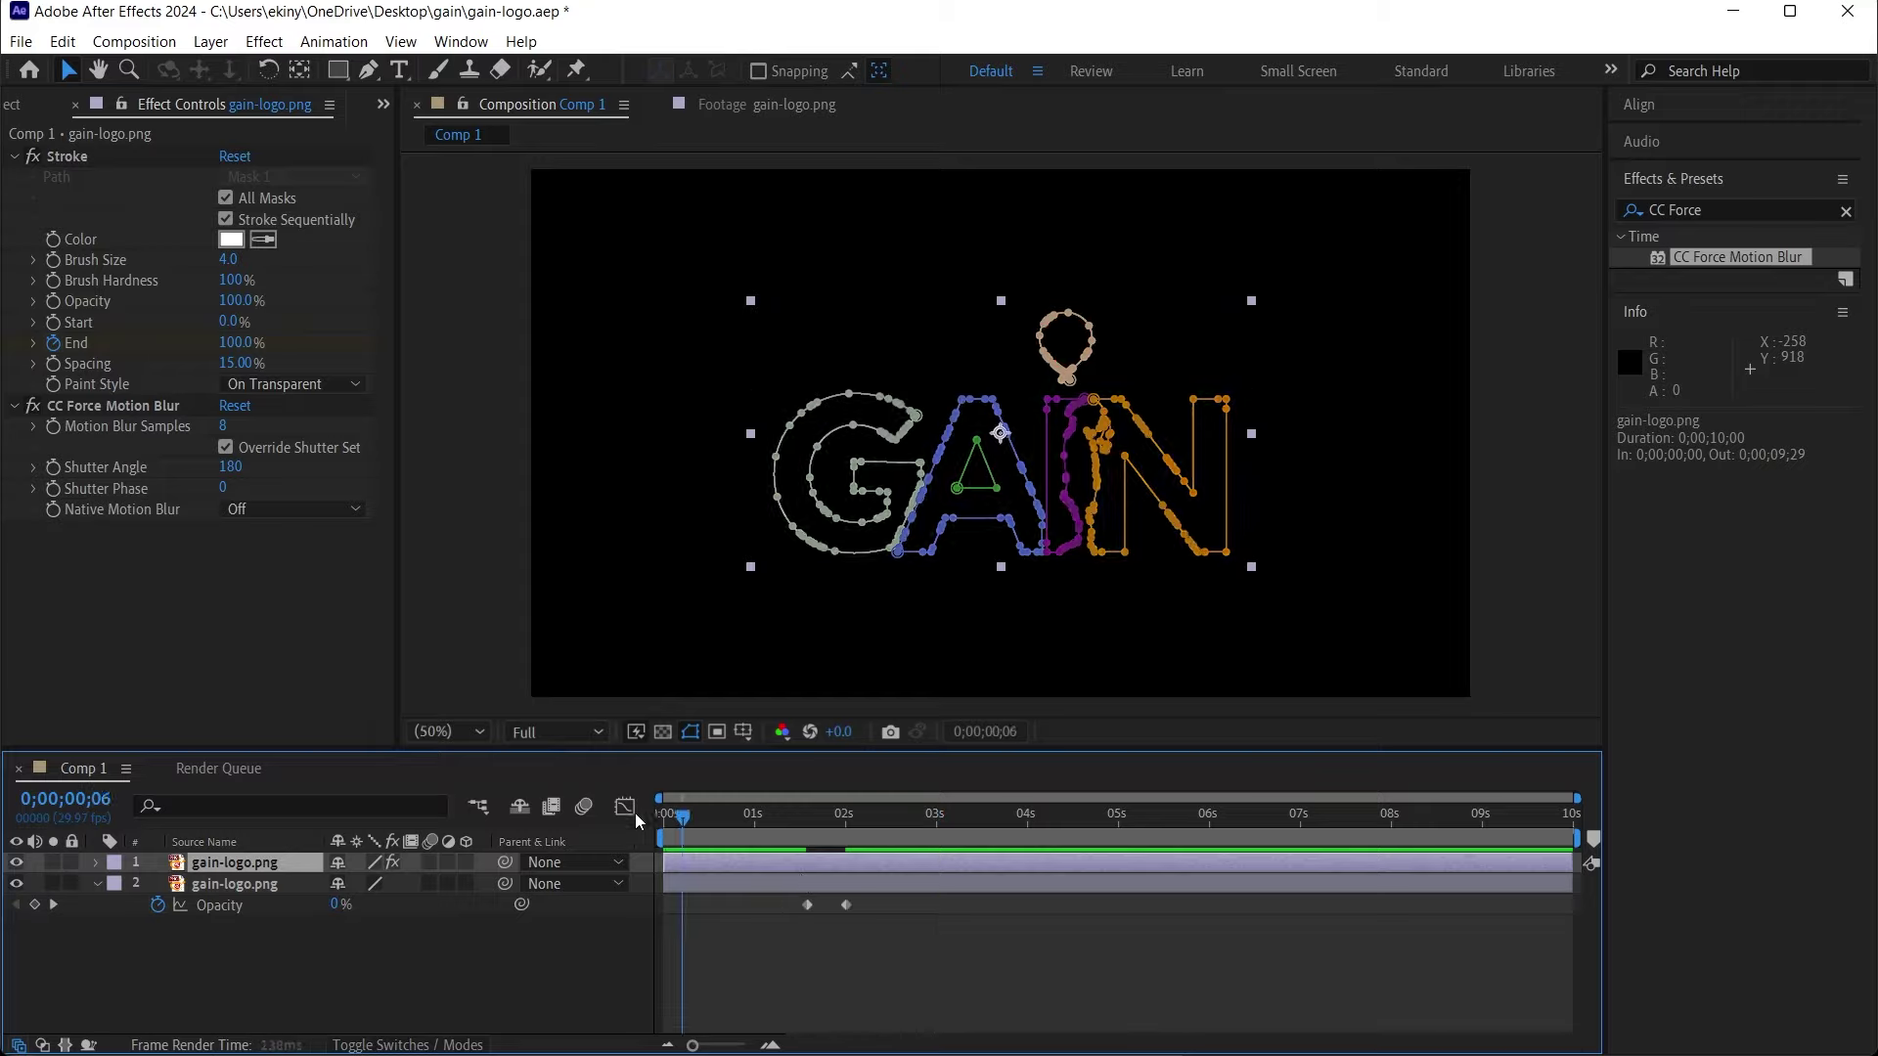